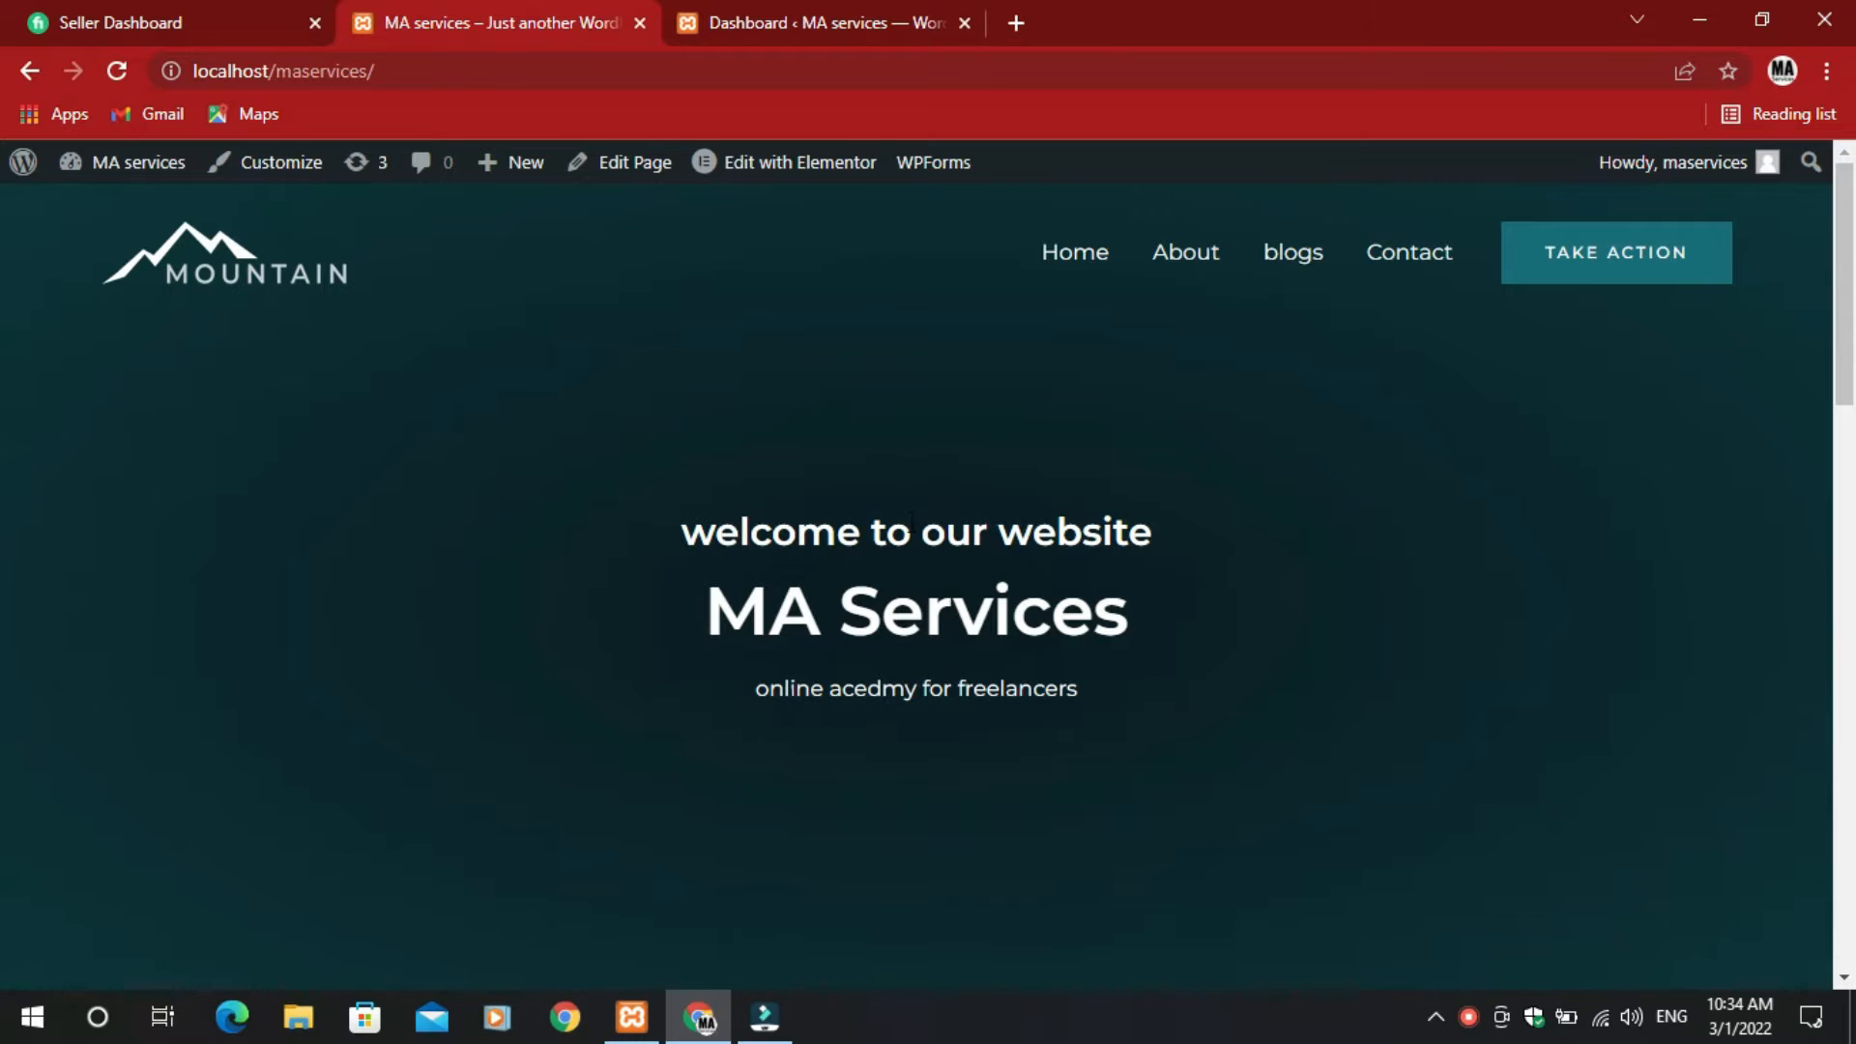
- Switch to the WordPress admin dashboard and highlight the maservices part of its web address
click(716, 15)
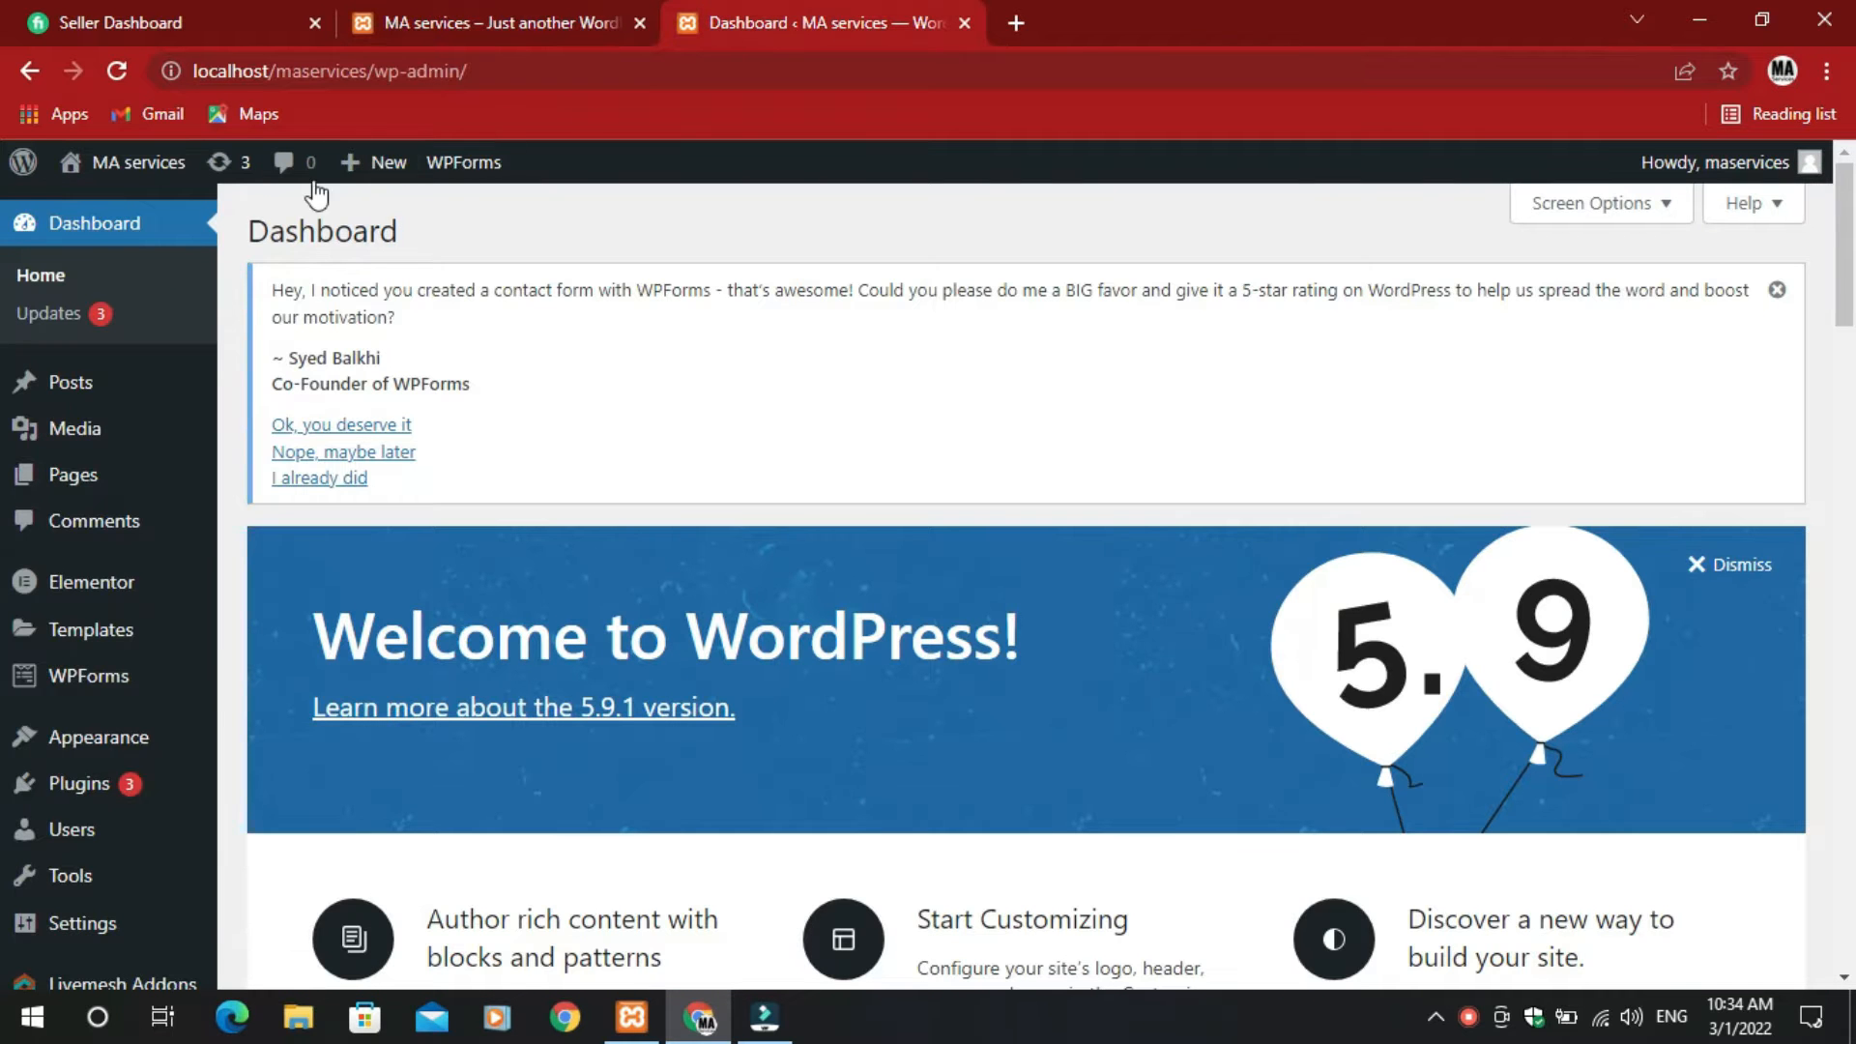
drag(193, 72, 490, 72)
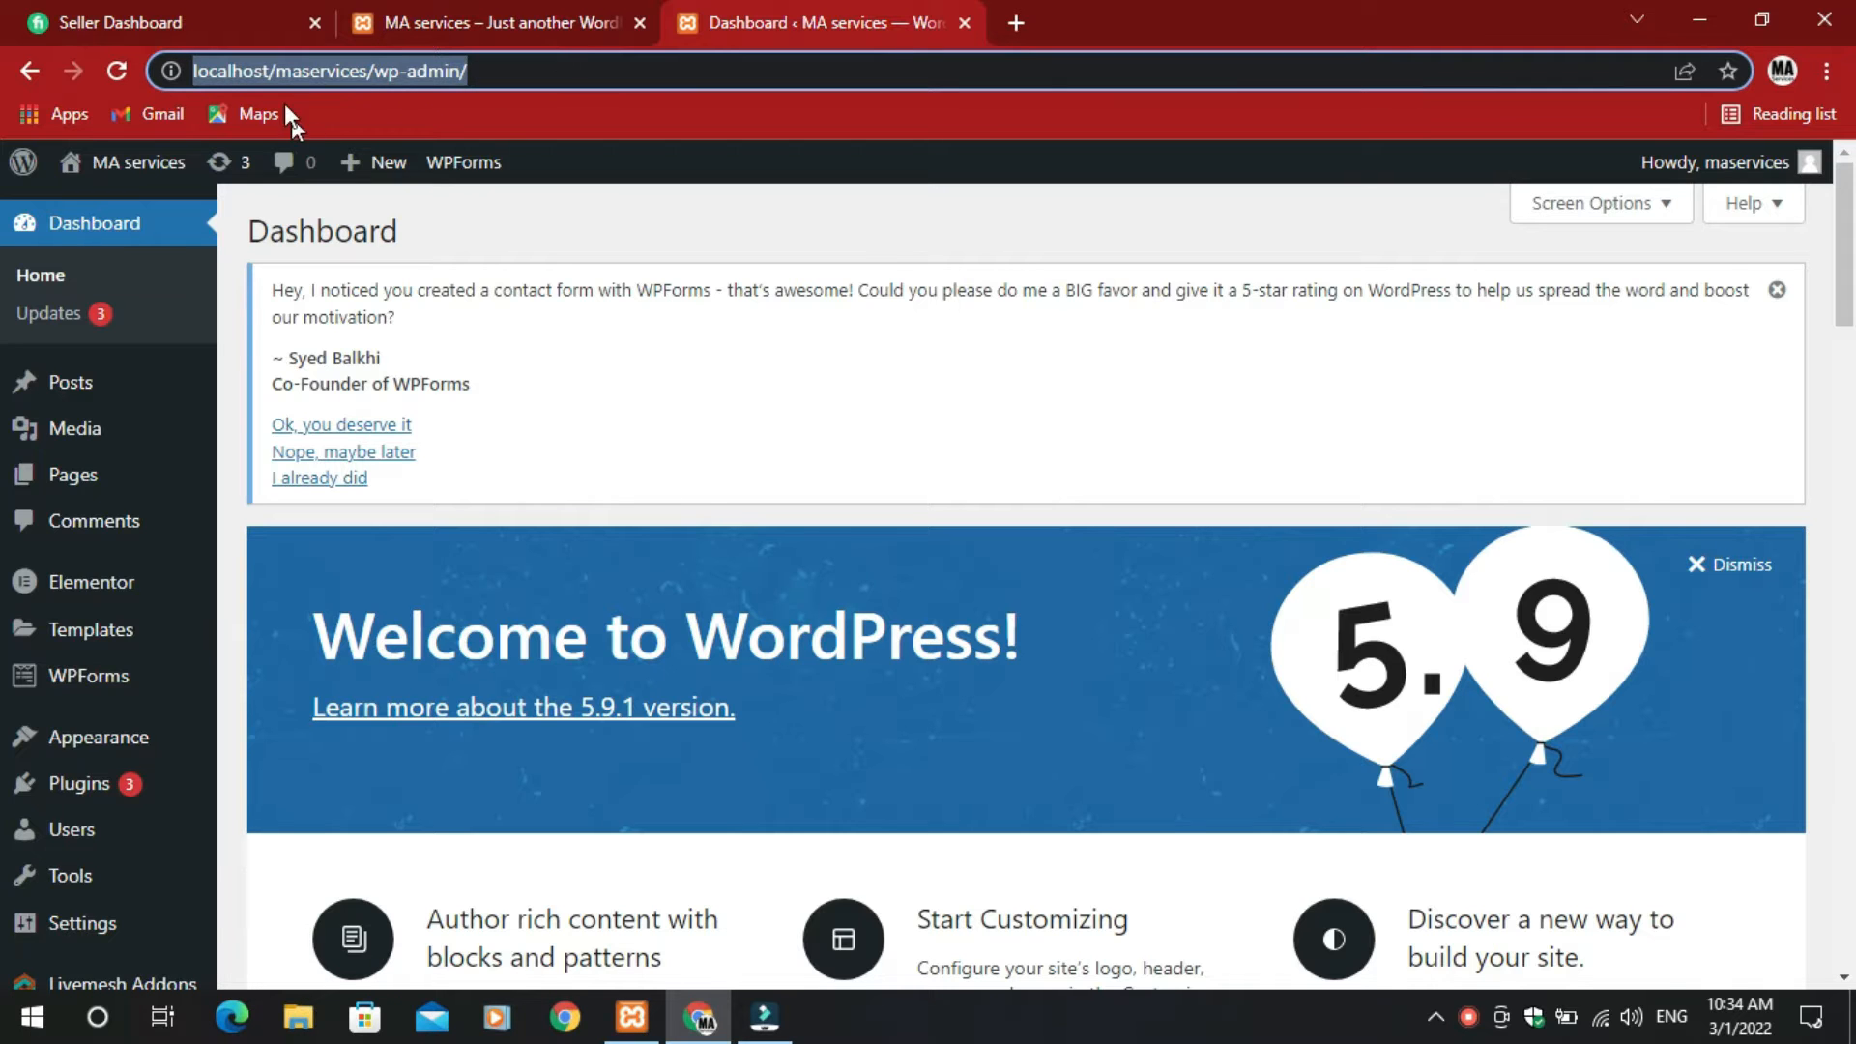
click(271, 71)
drag(276, 71, 369, 71)
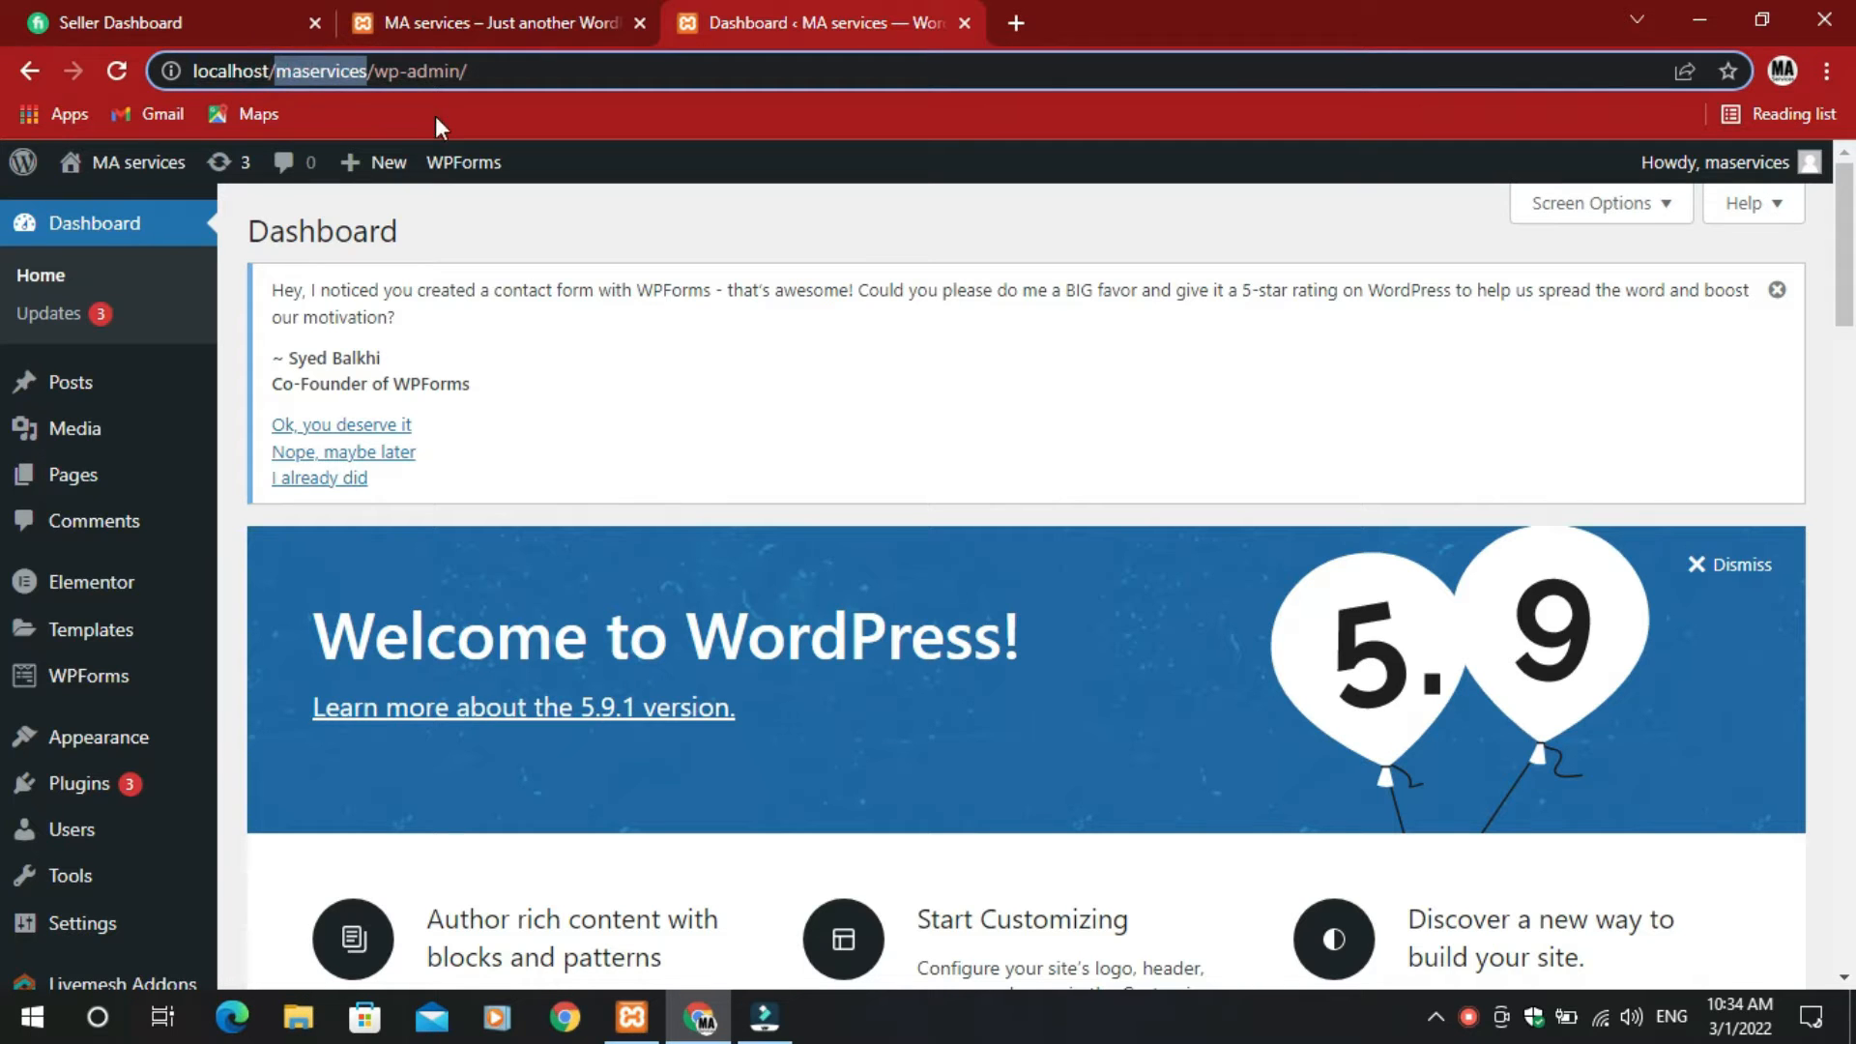
- Open the list of all pages in the WordPress admin and tick the Privacy Policy draft
click(295, 481)
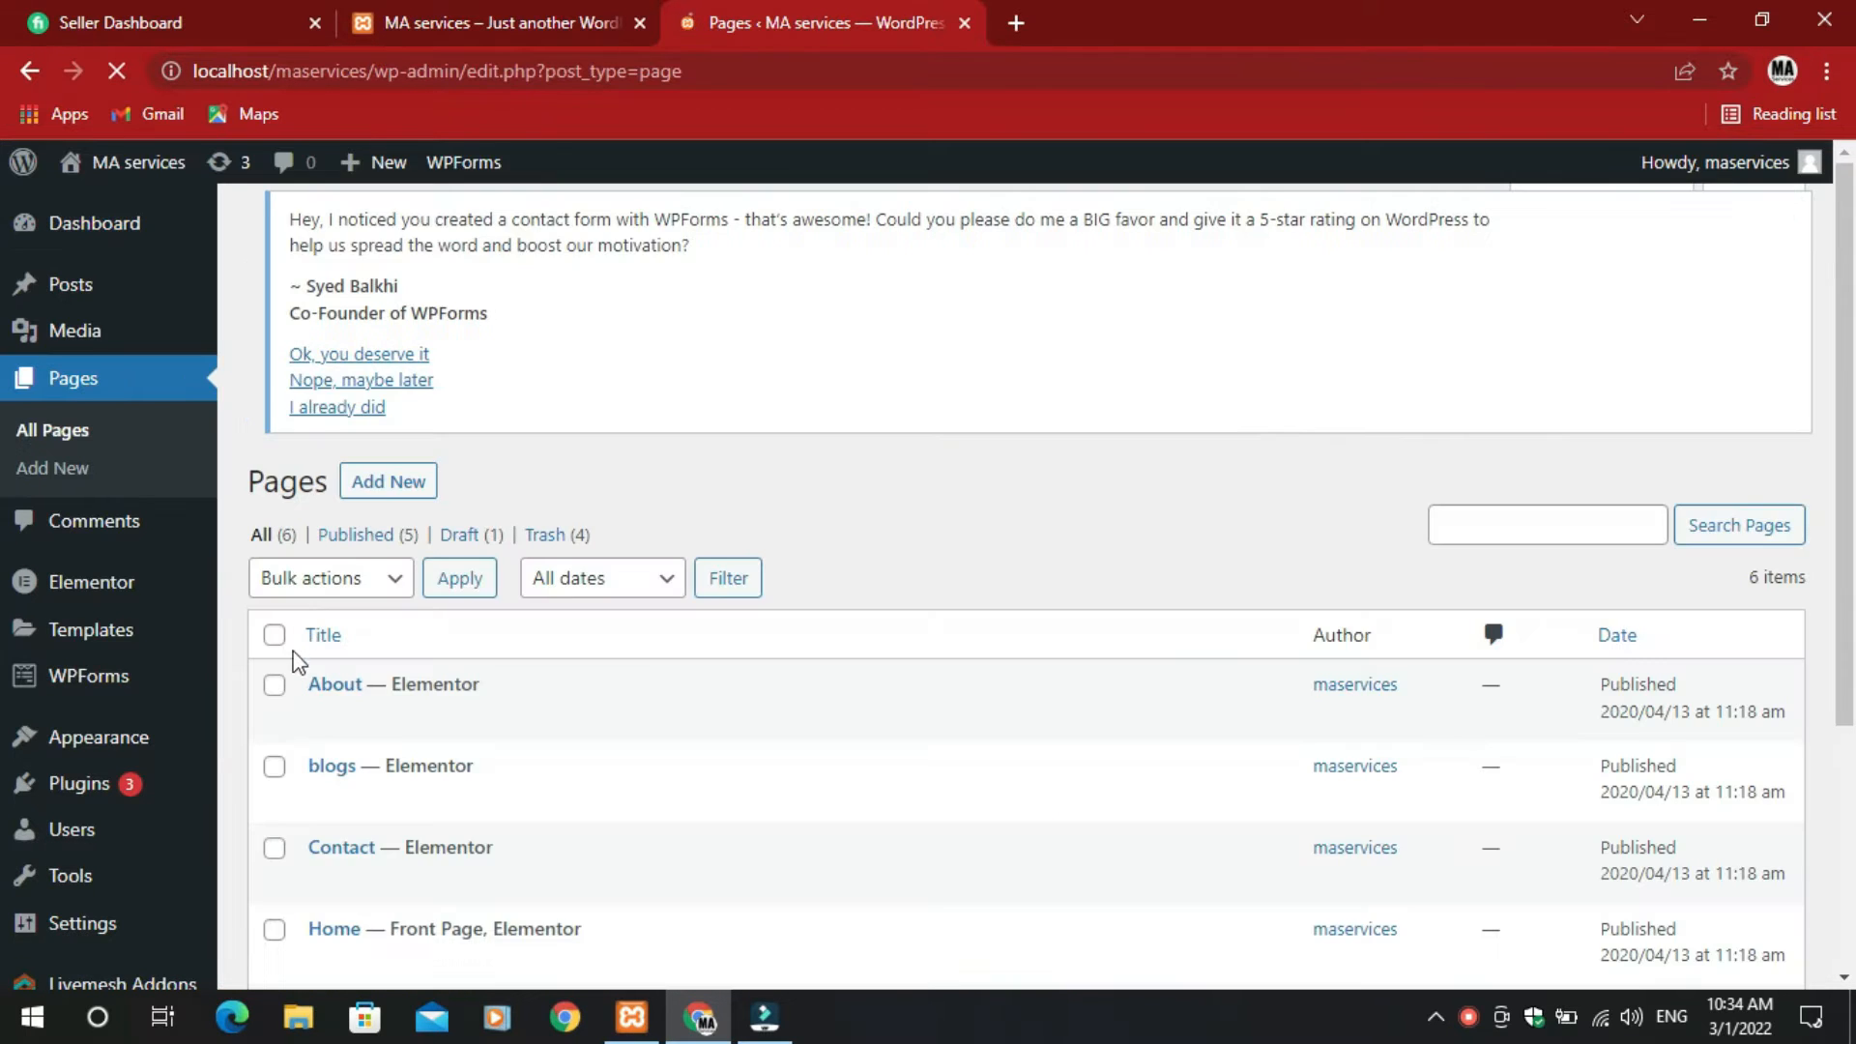
scroll(295, 712, down, 1)
scroll(295, 712, down, 2)
click(275, 667)
click(519, 750)
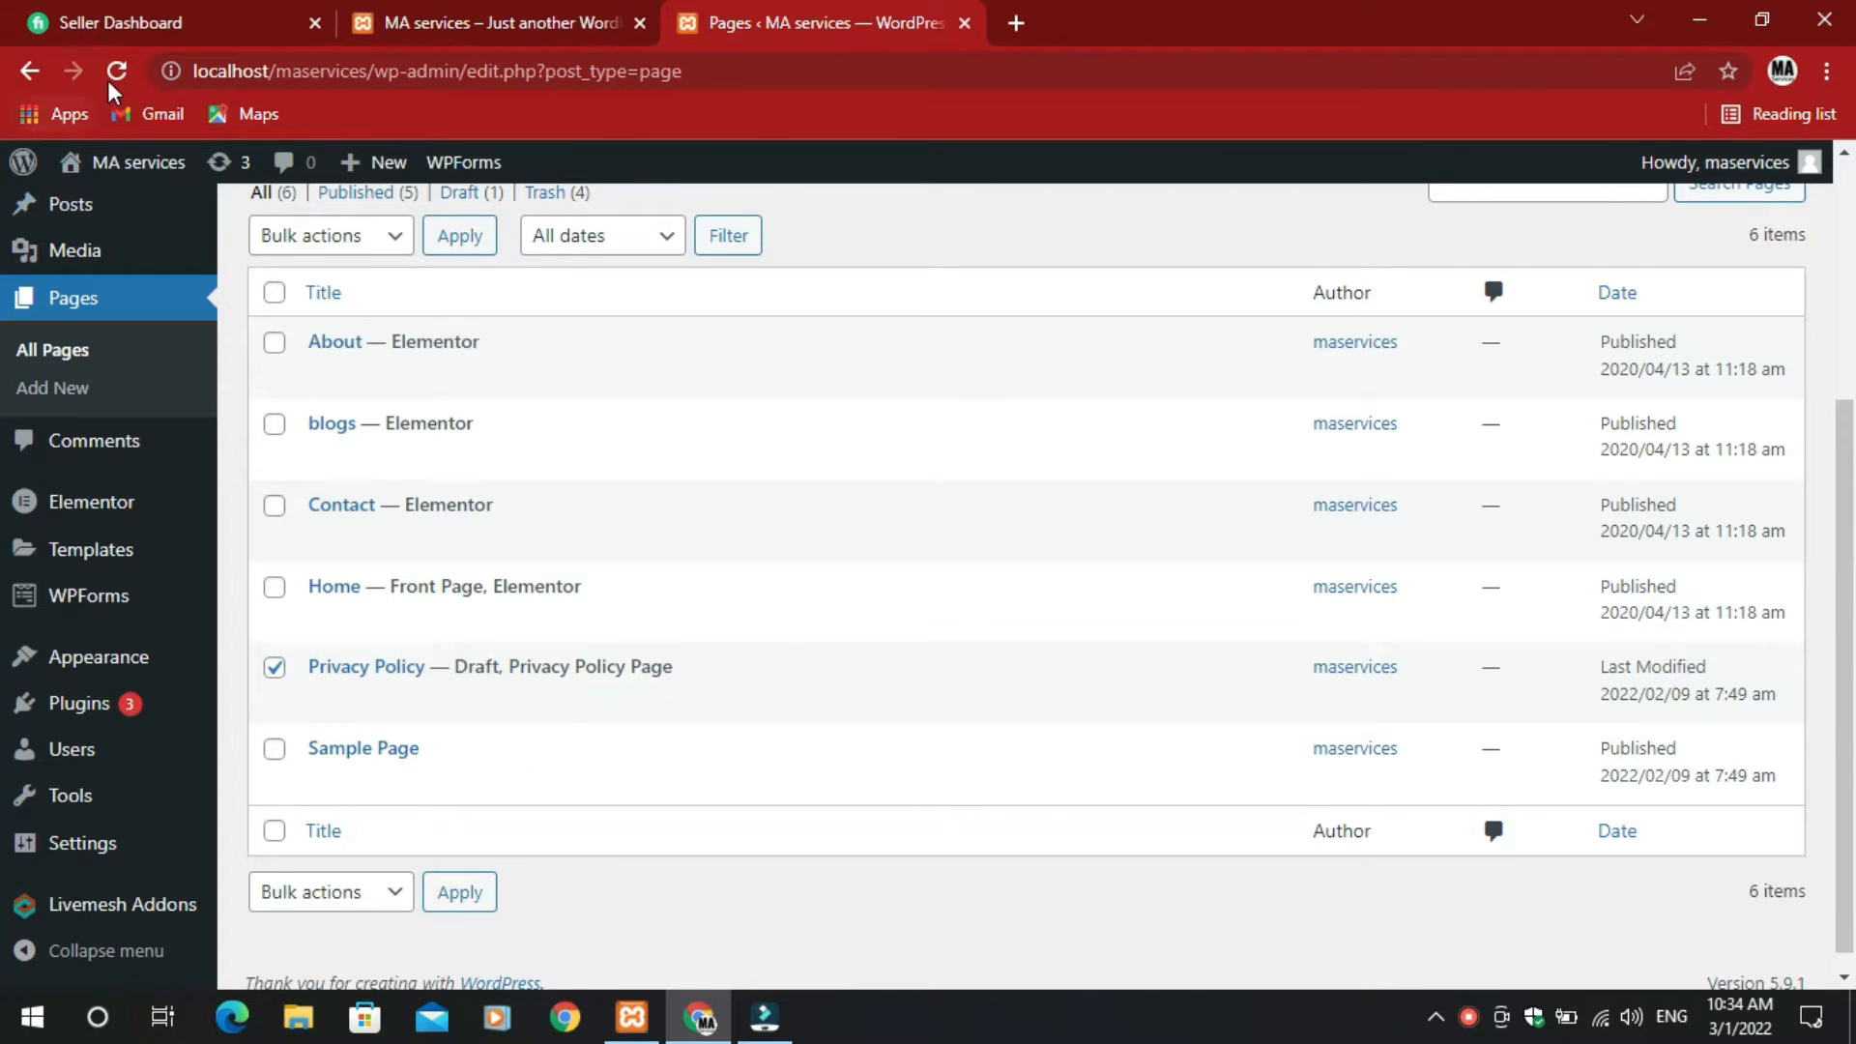
- Return to the site's front page and look over it from the header logo down to the footer
click(375, 22)
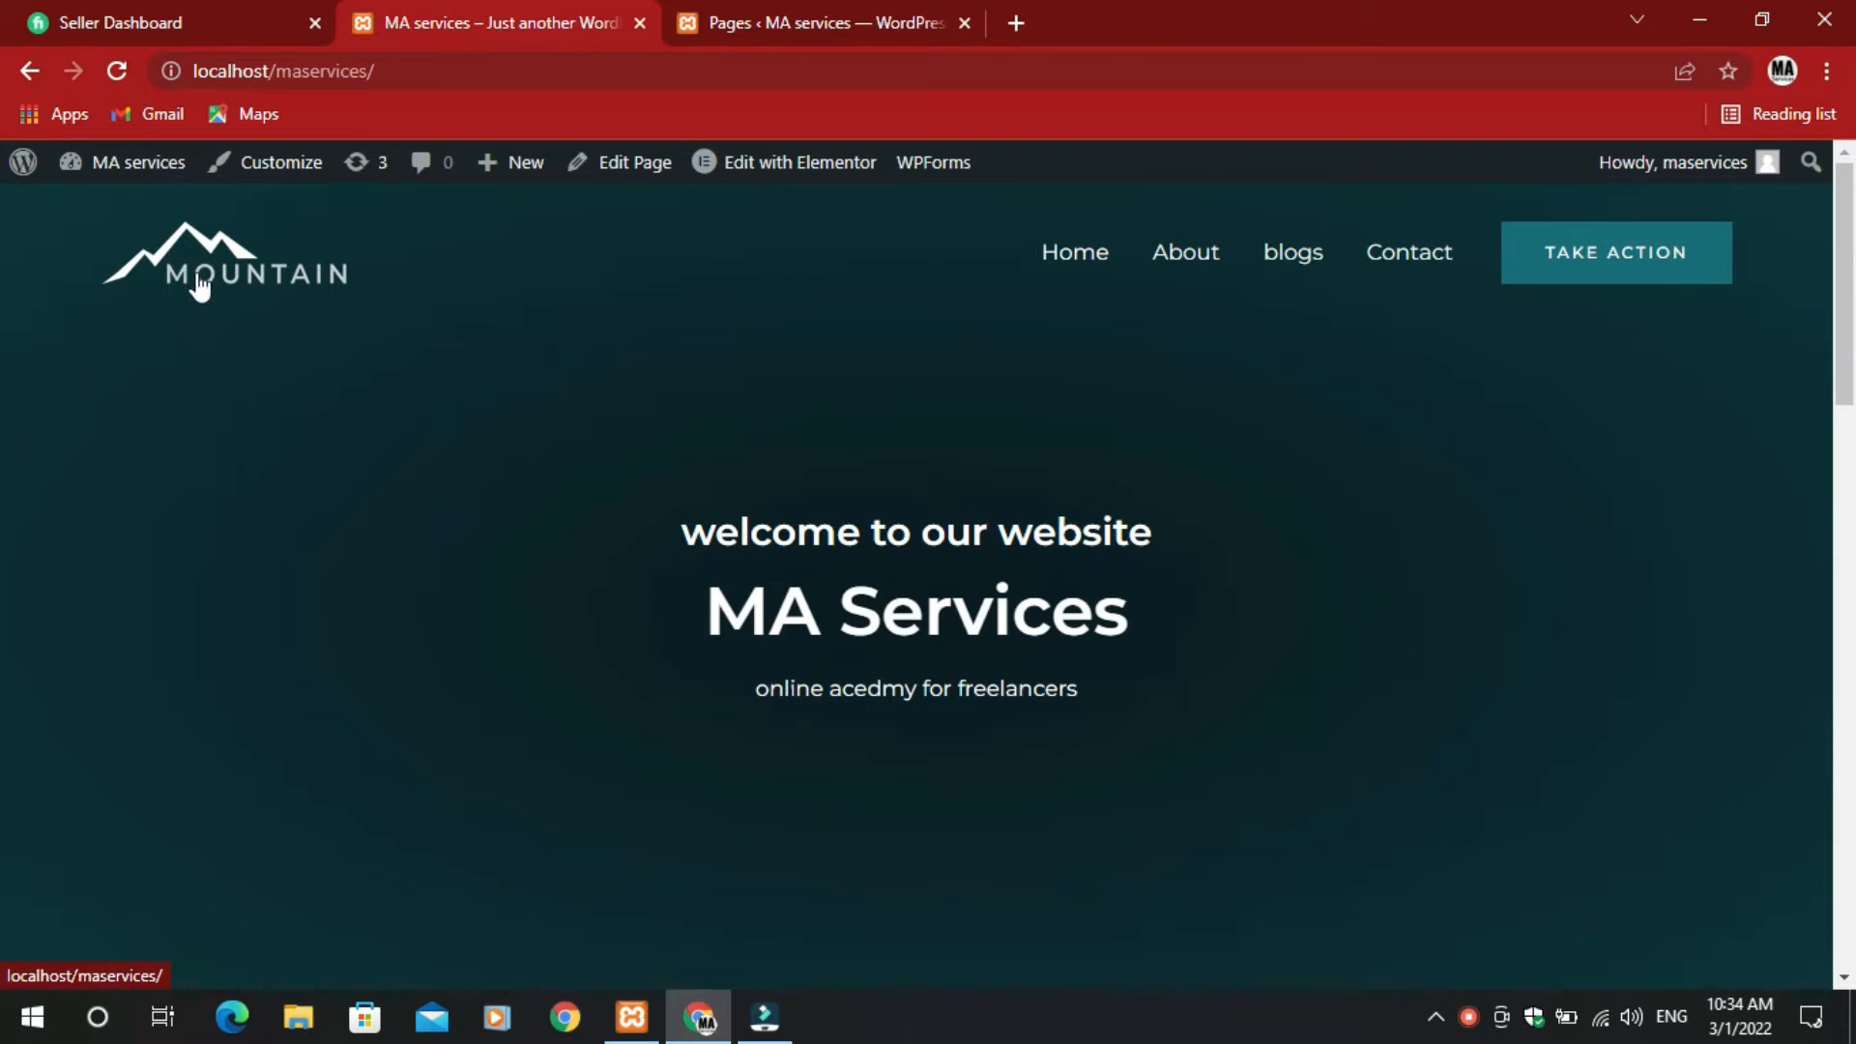
scroll(216, 527, down, 15)
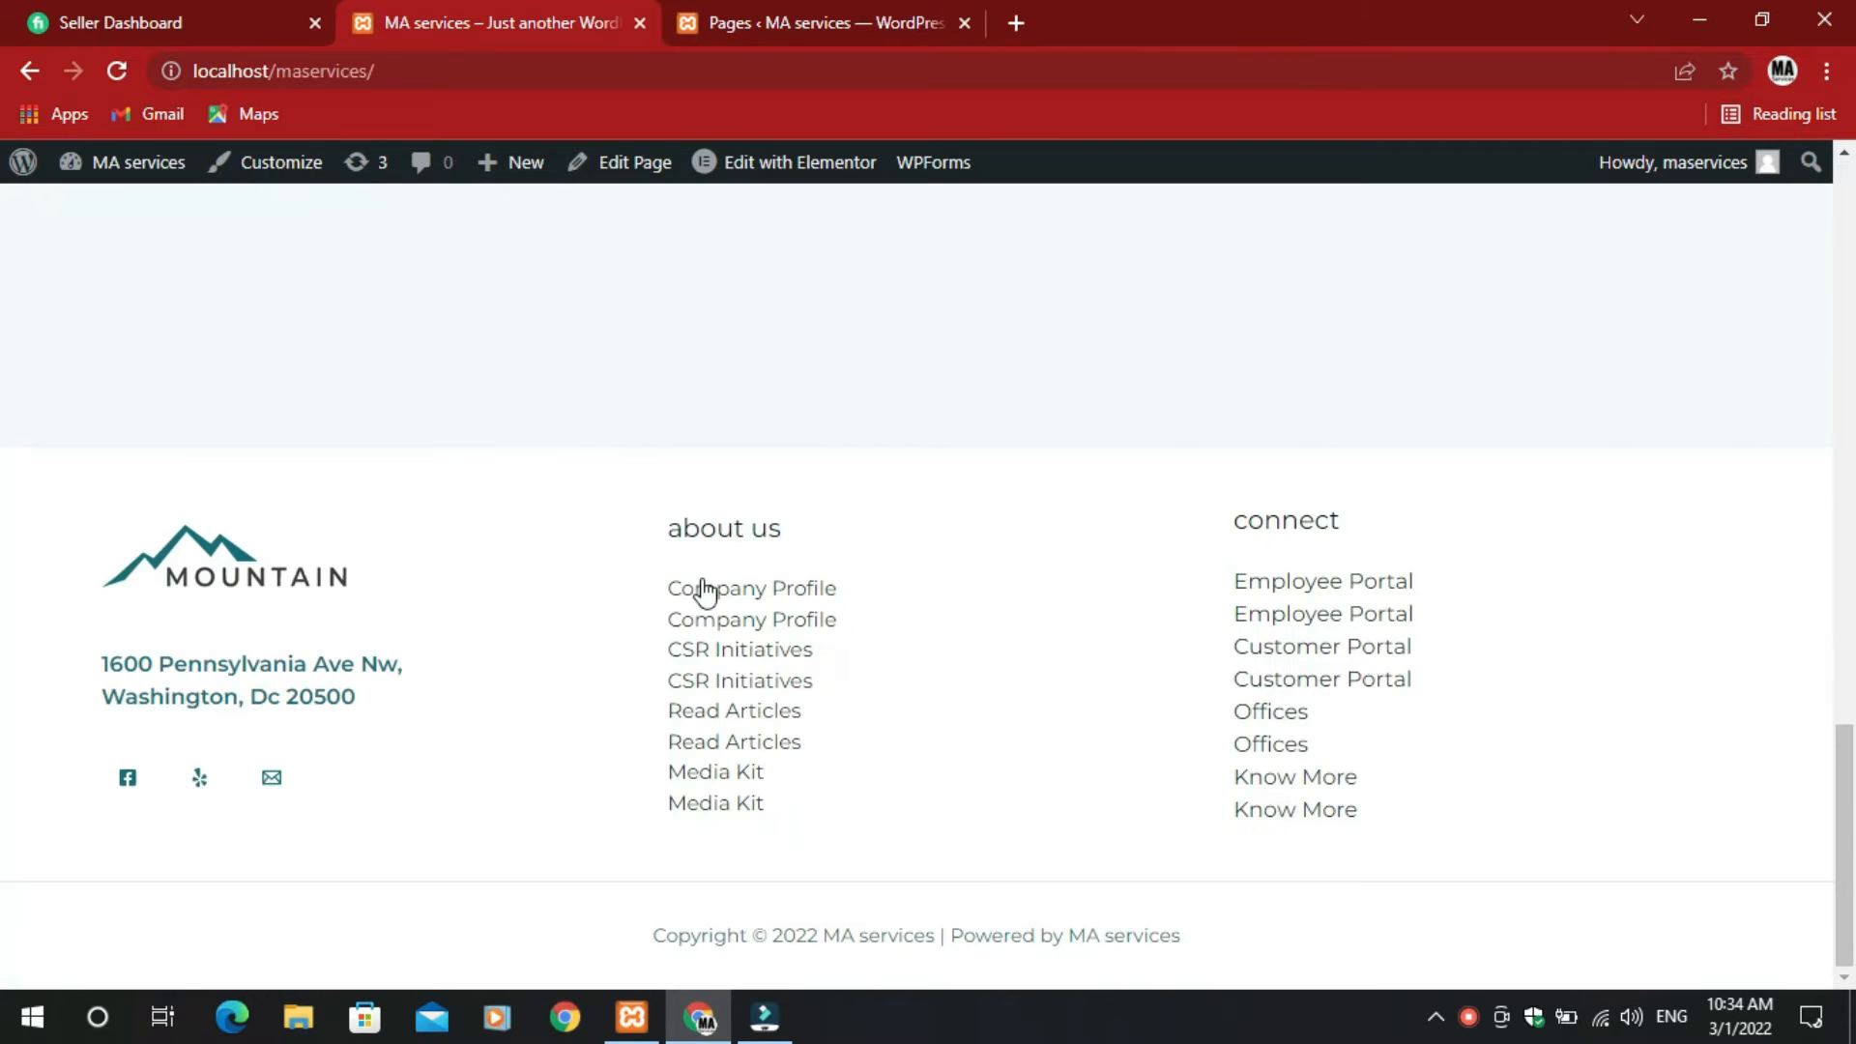
scroll(282, 472, up, 15)
scroll(308, 473, up, 3)
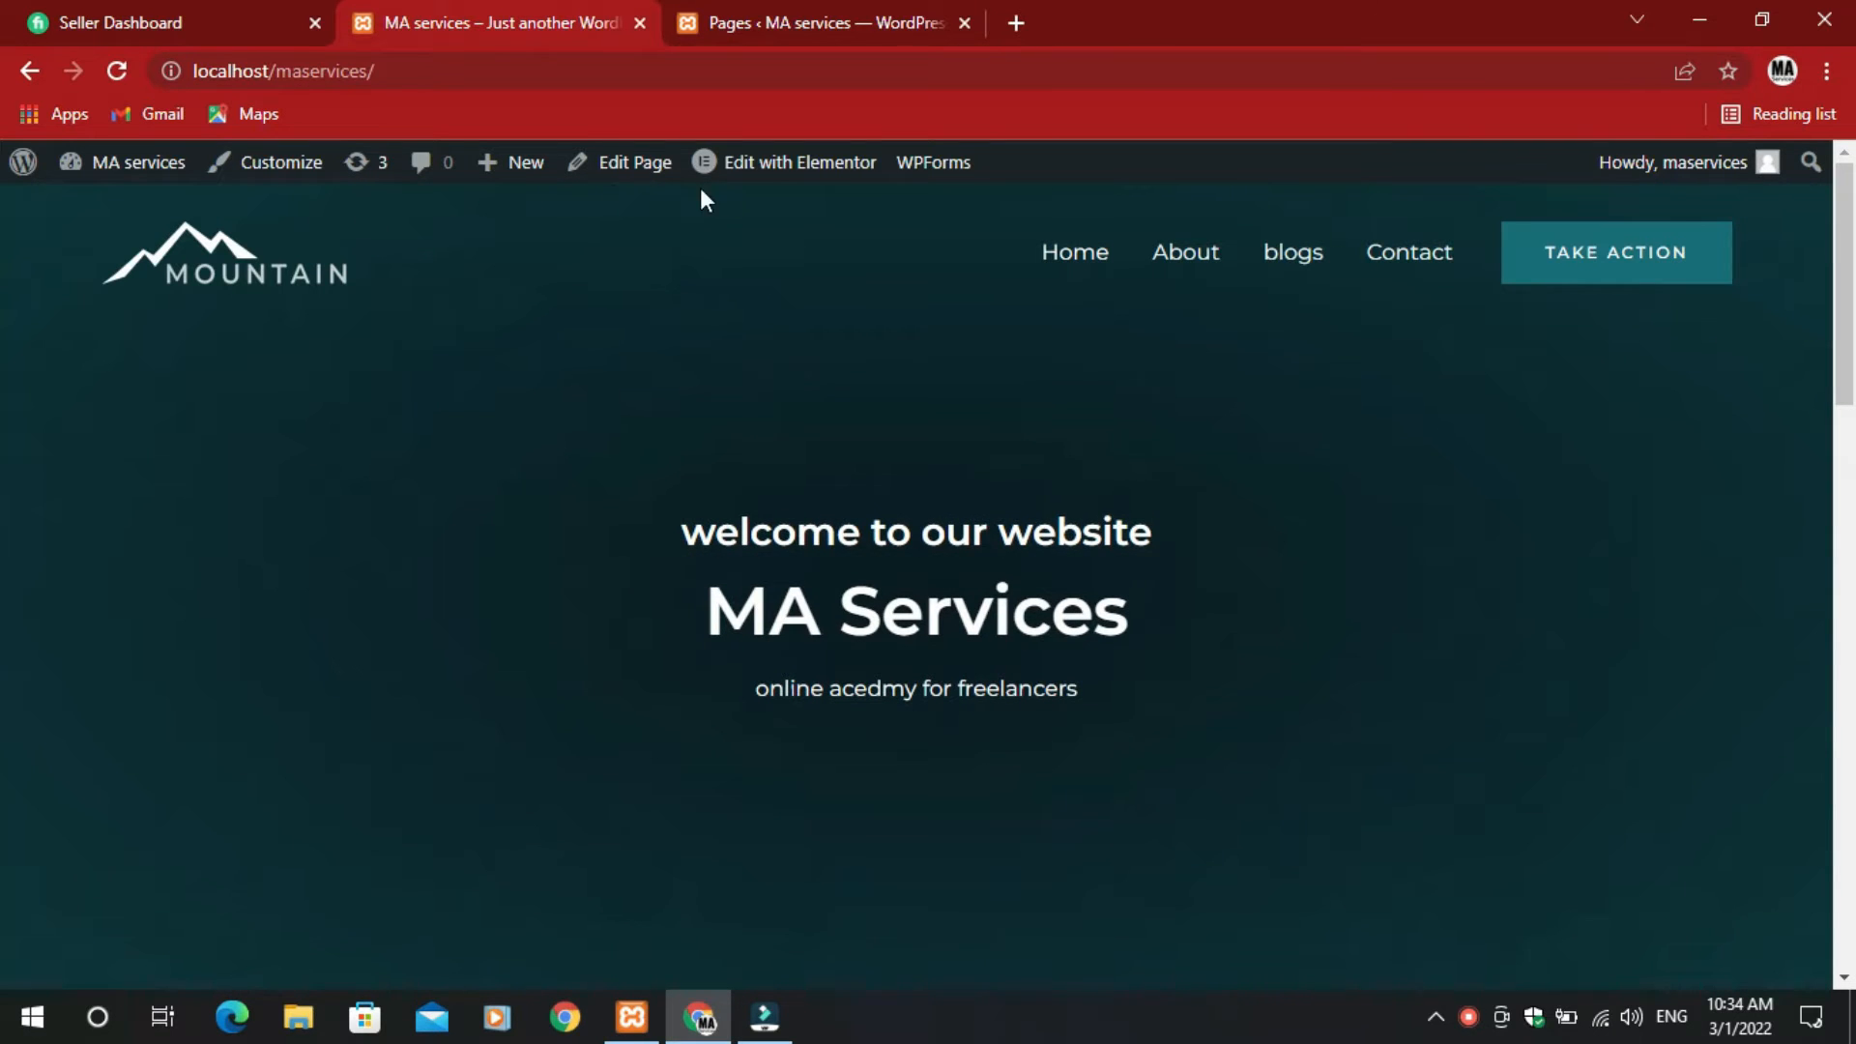
- Open the home page in Elementor and bring up the Site Identity options of the site settings
click(765, 163)
click(752, 208)
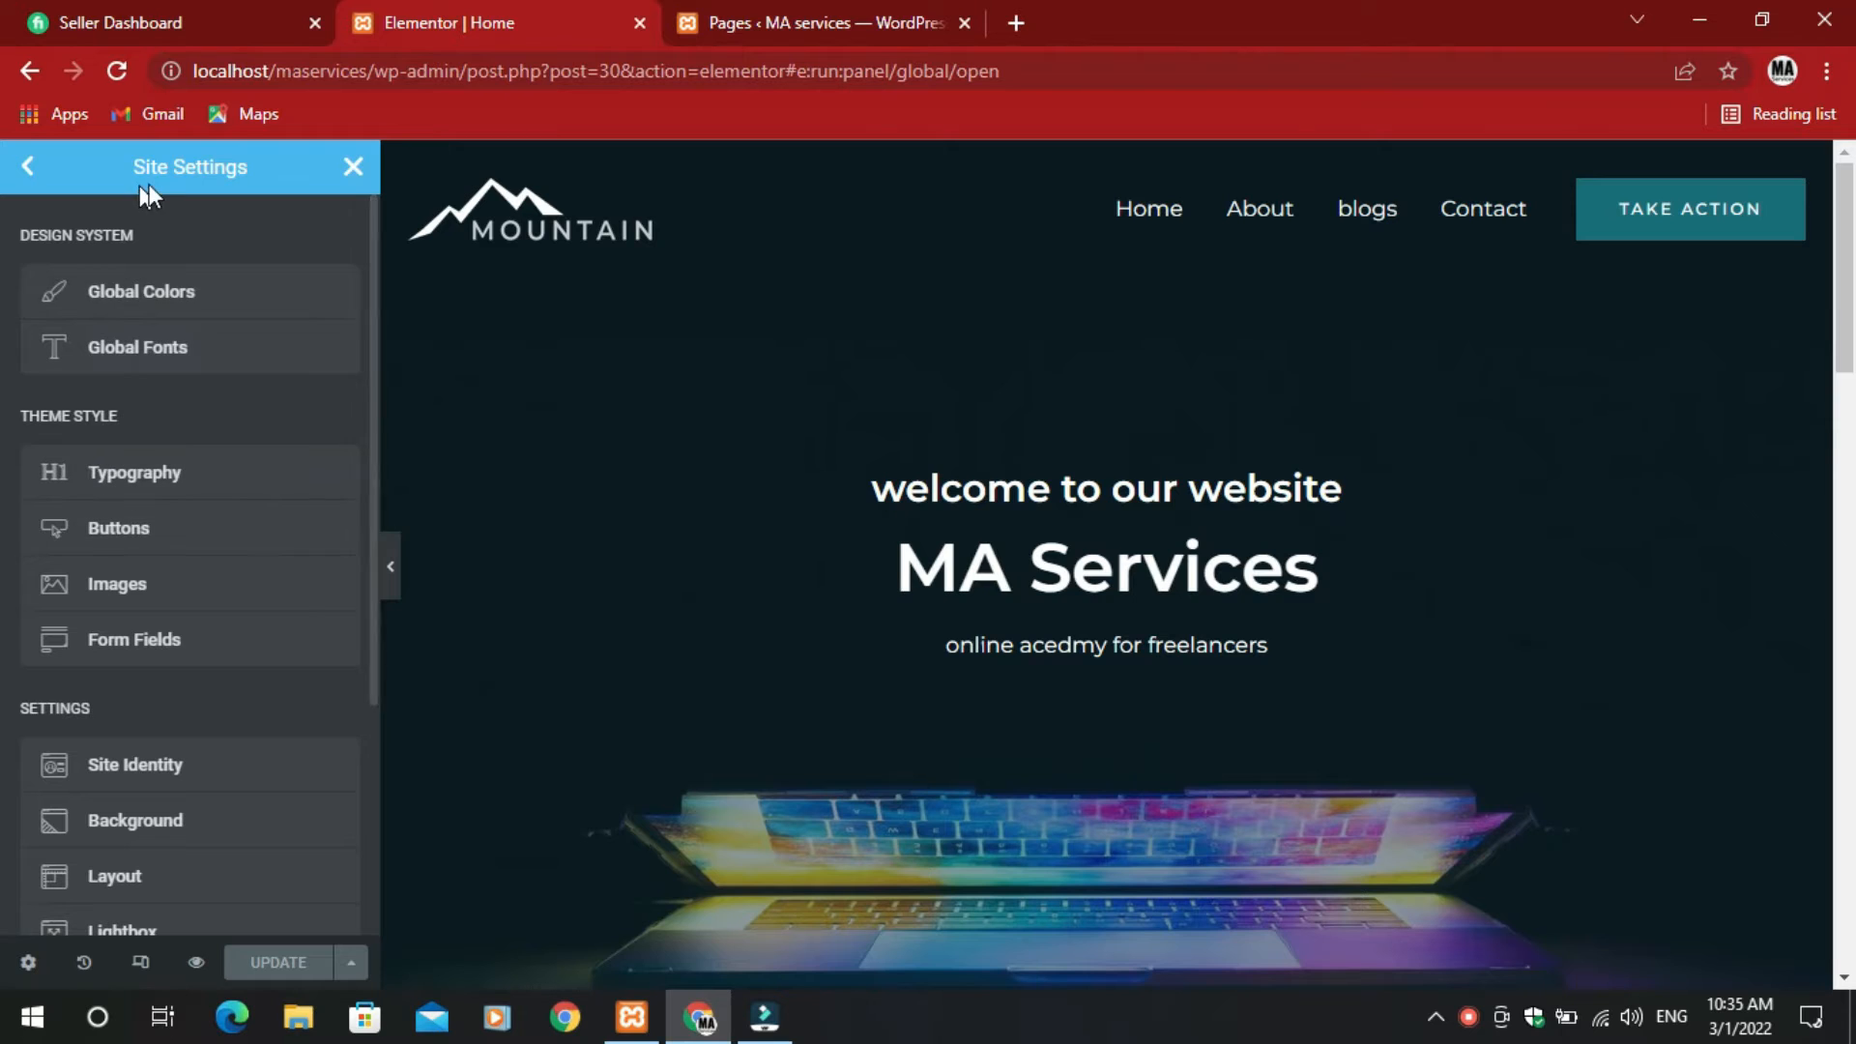
click(134, 767)
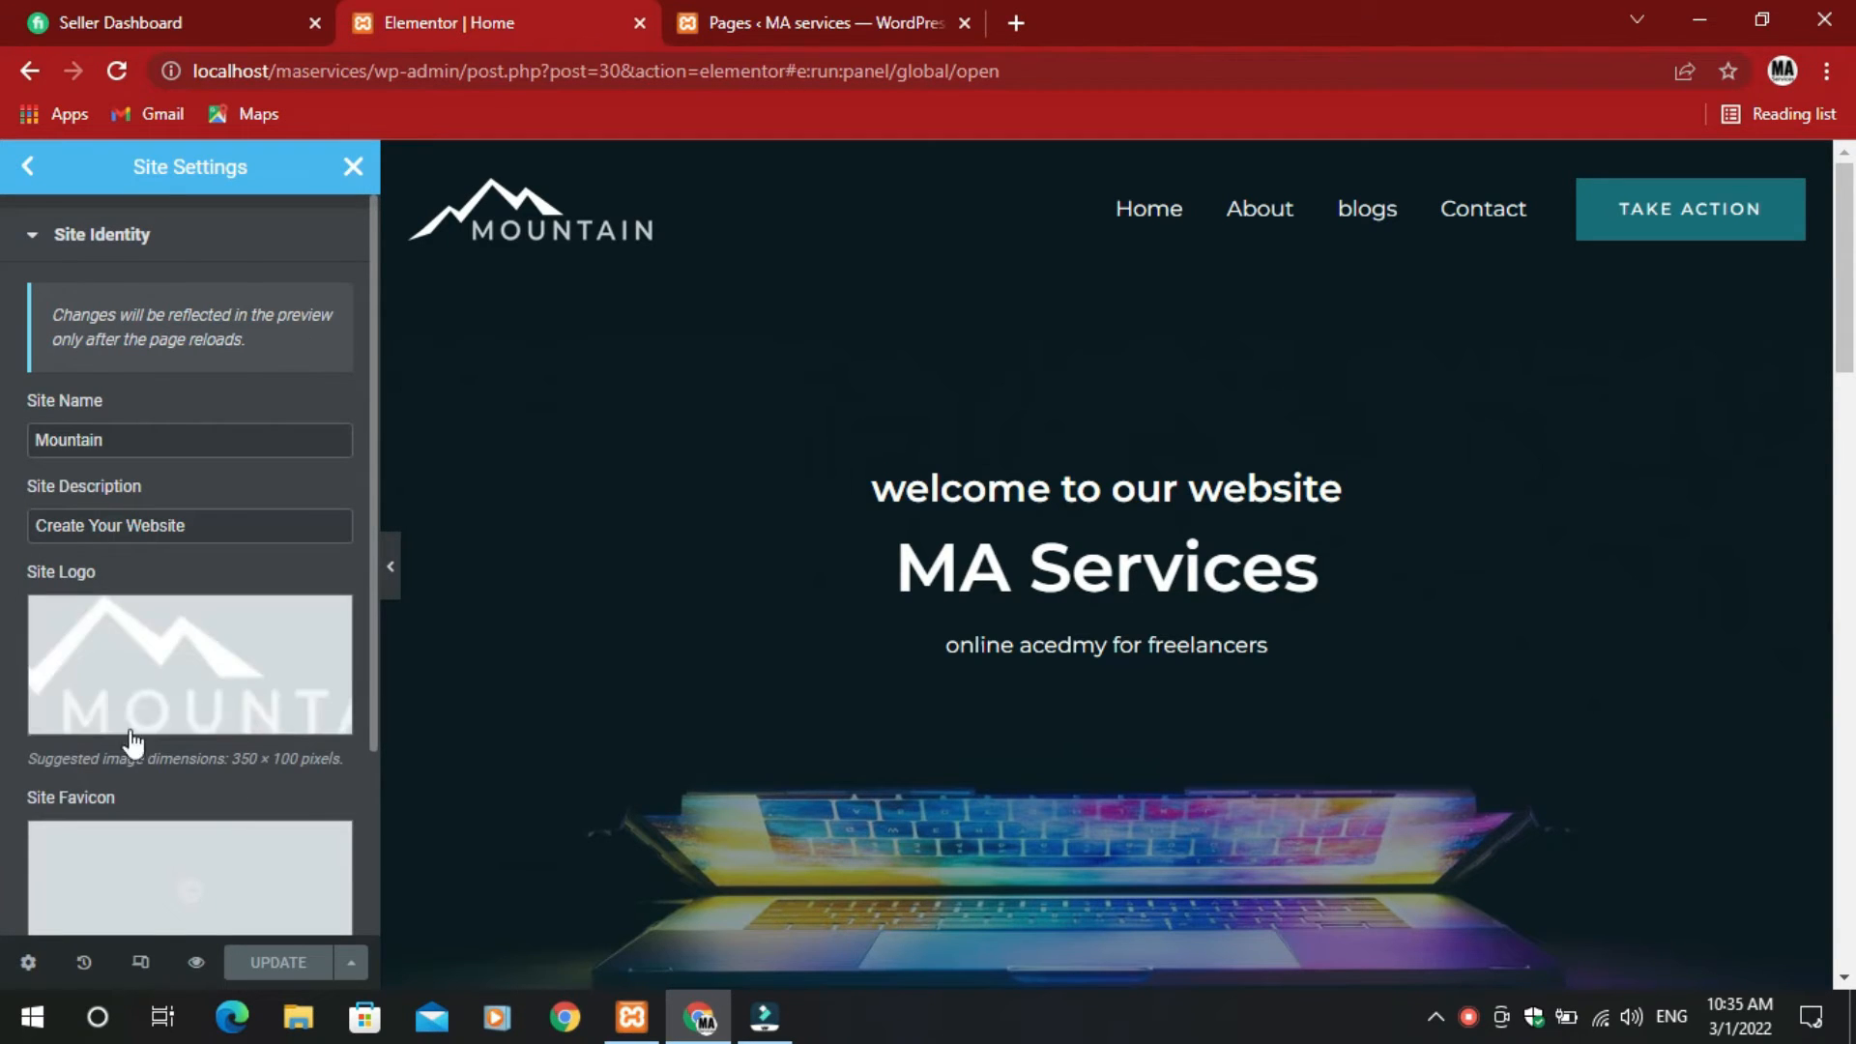
- Upload the image M from the Desktop folder and insert it as the site logo
mouse_move(170, 732)
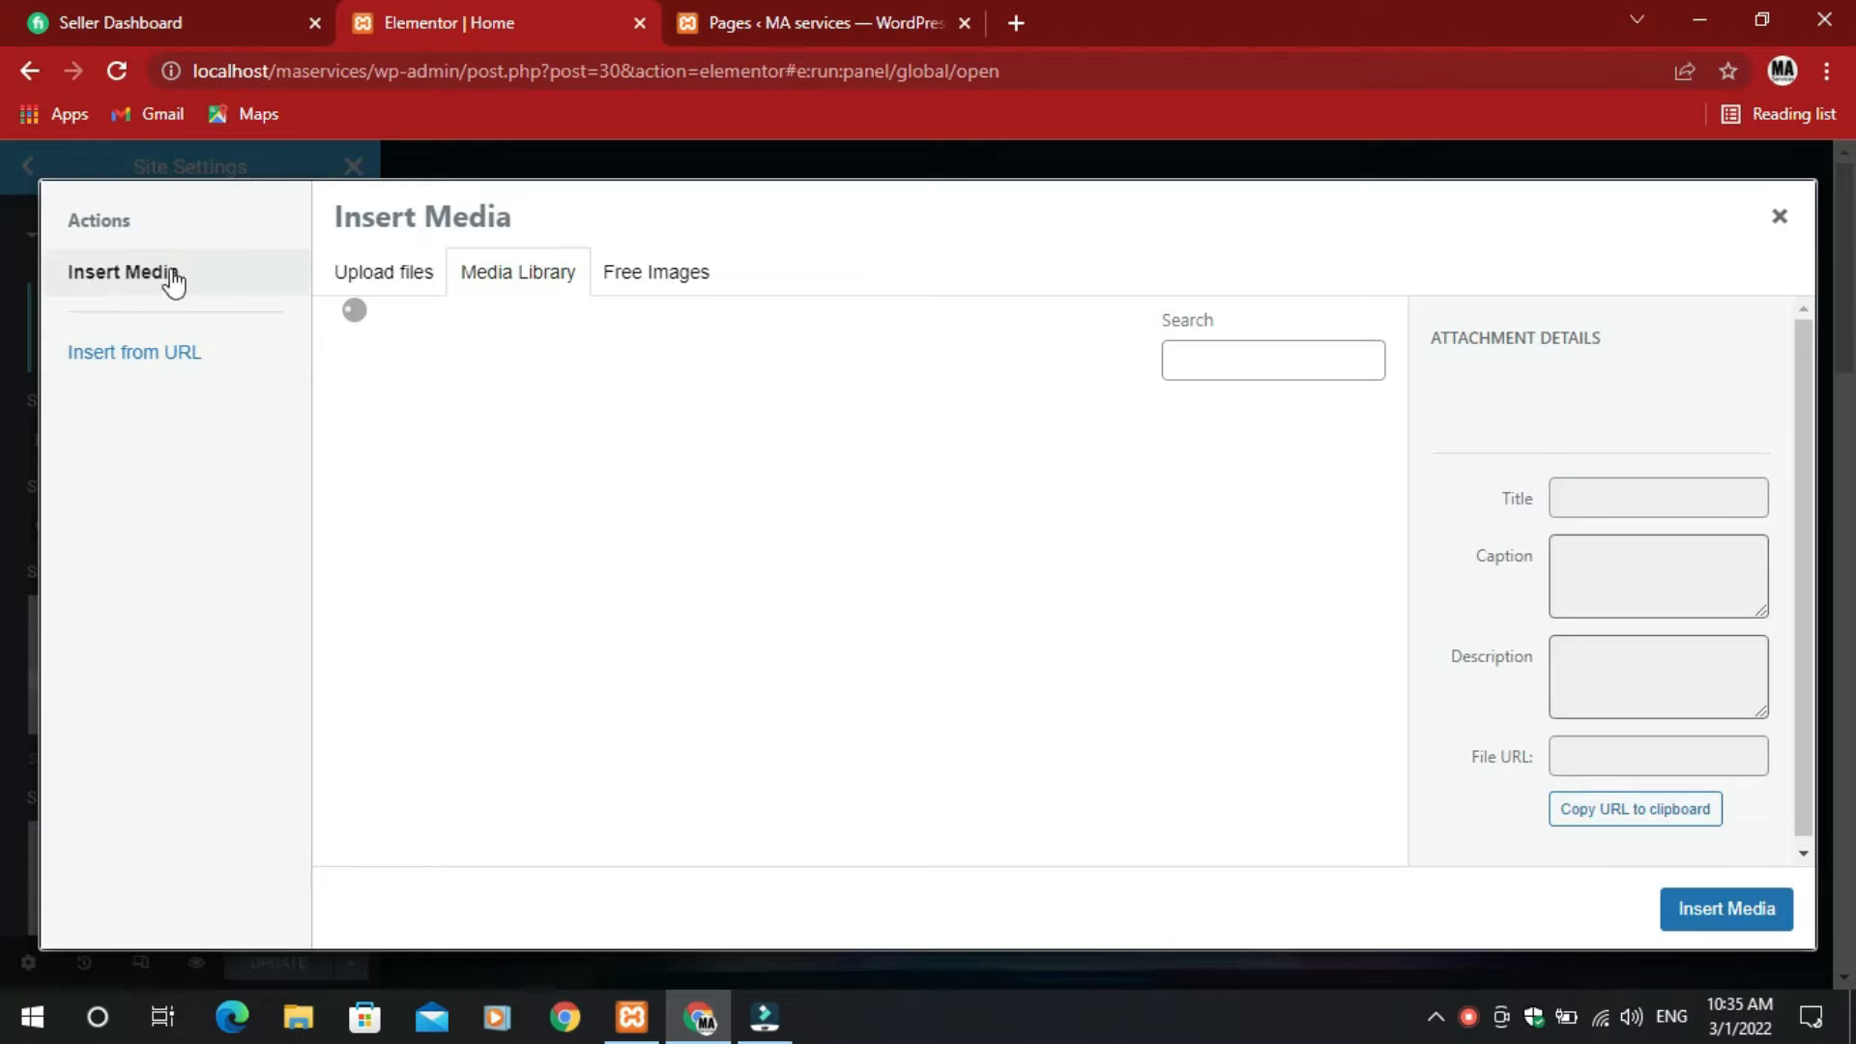
click(392, 276)
click(1022, 601)
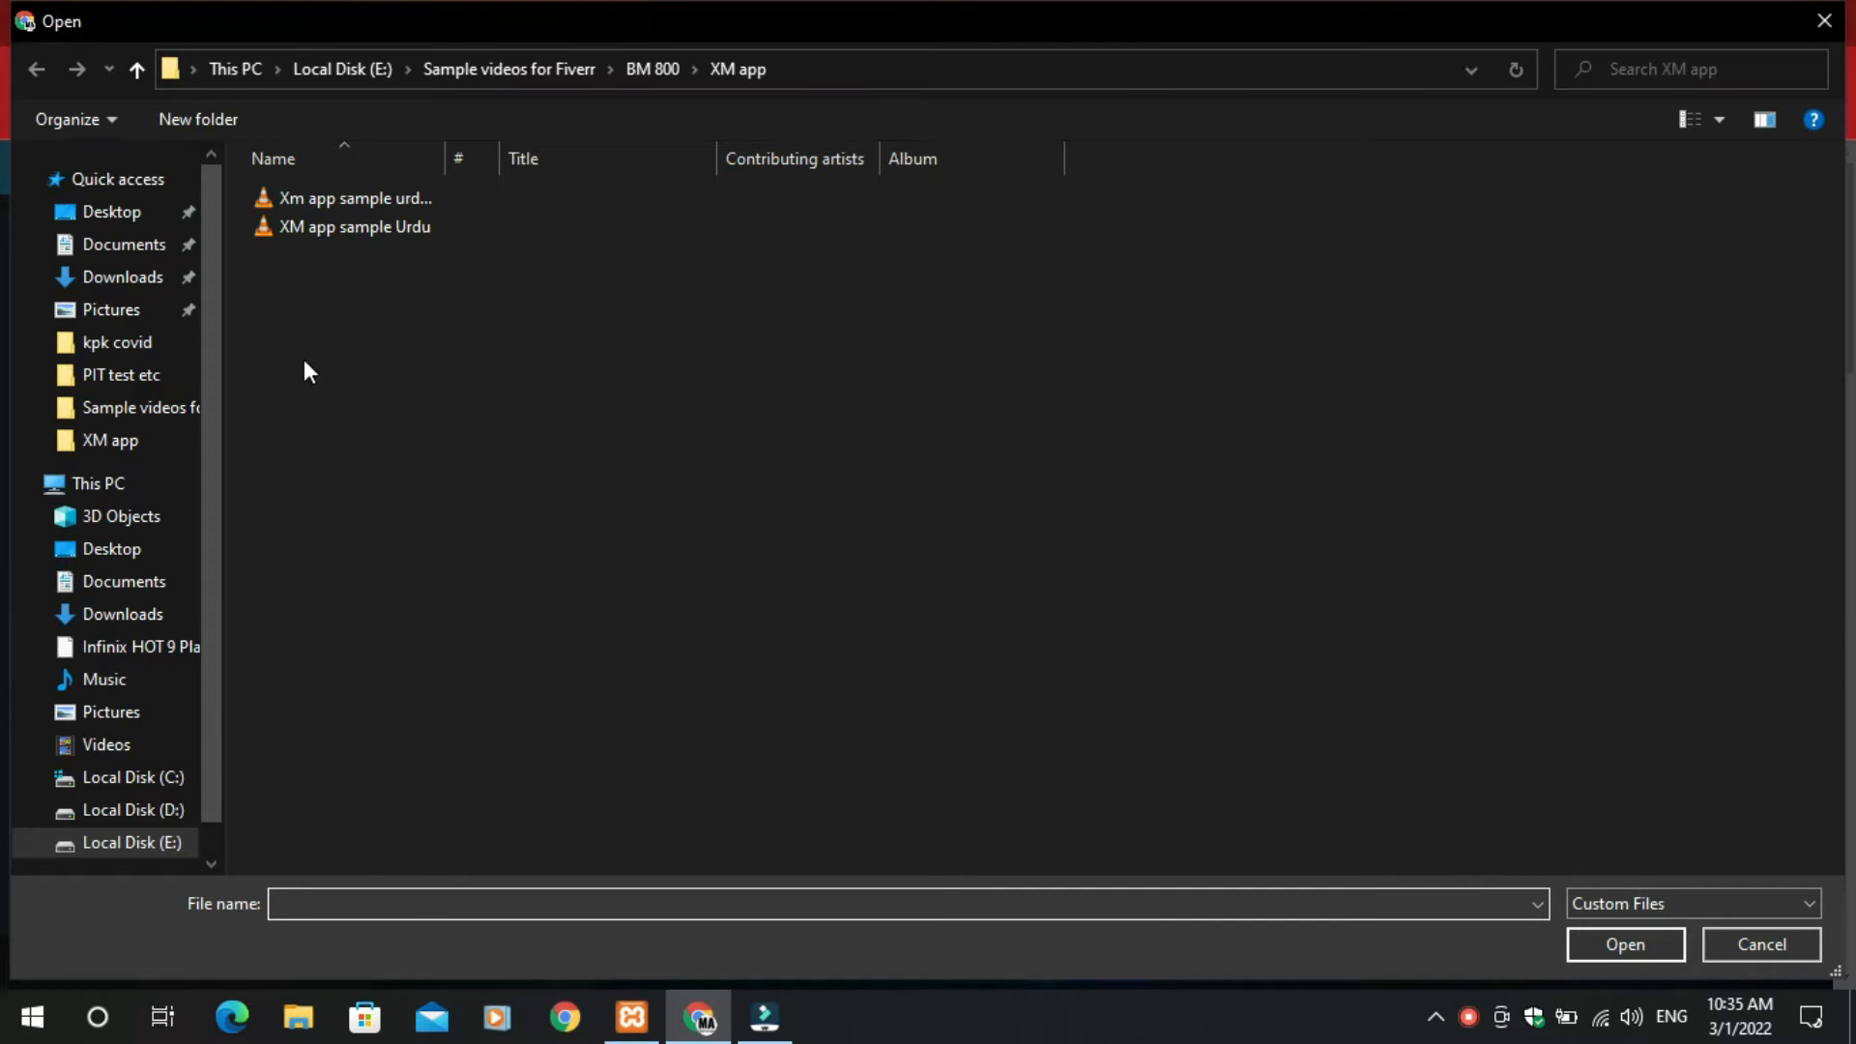
click(104, 214)
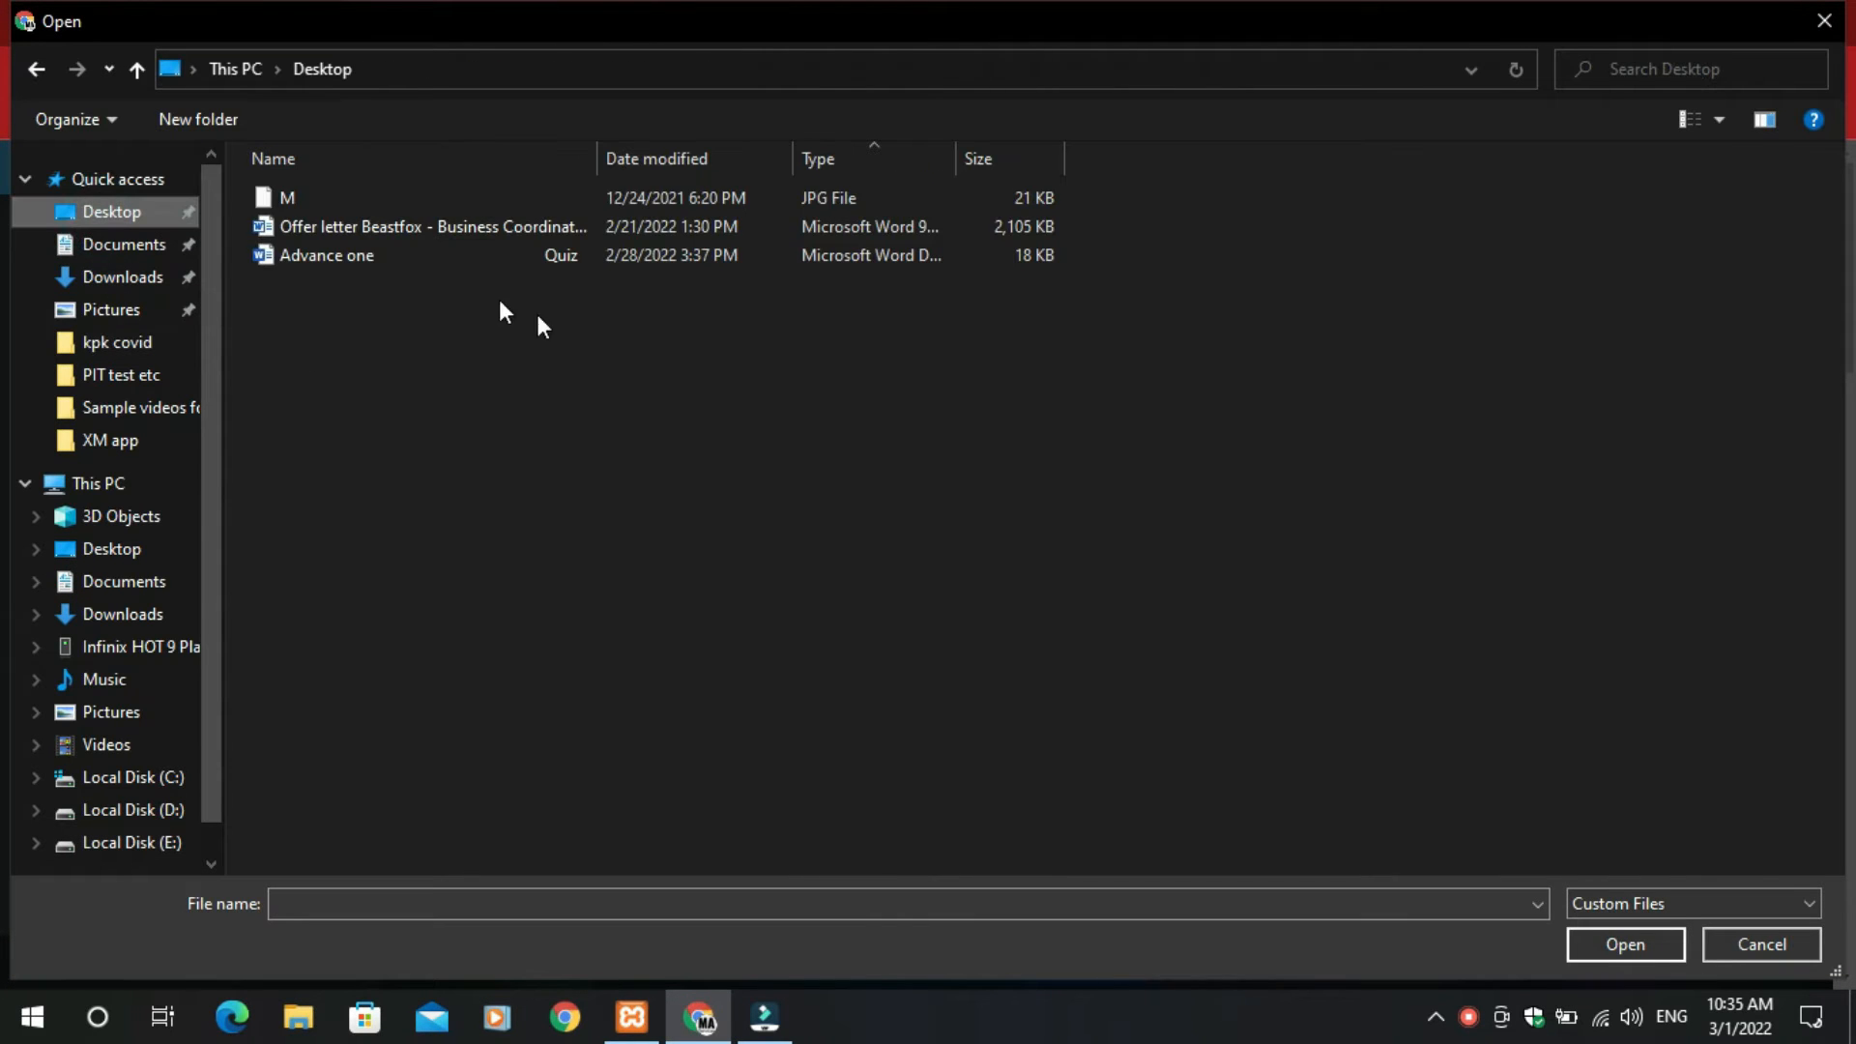
double_click(321, 203)
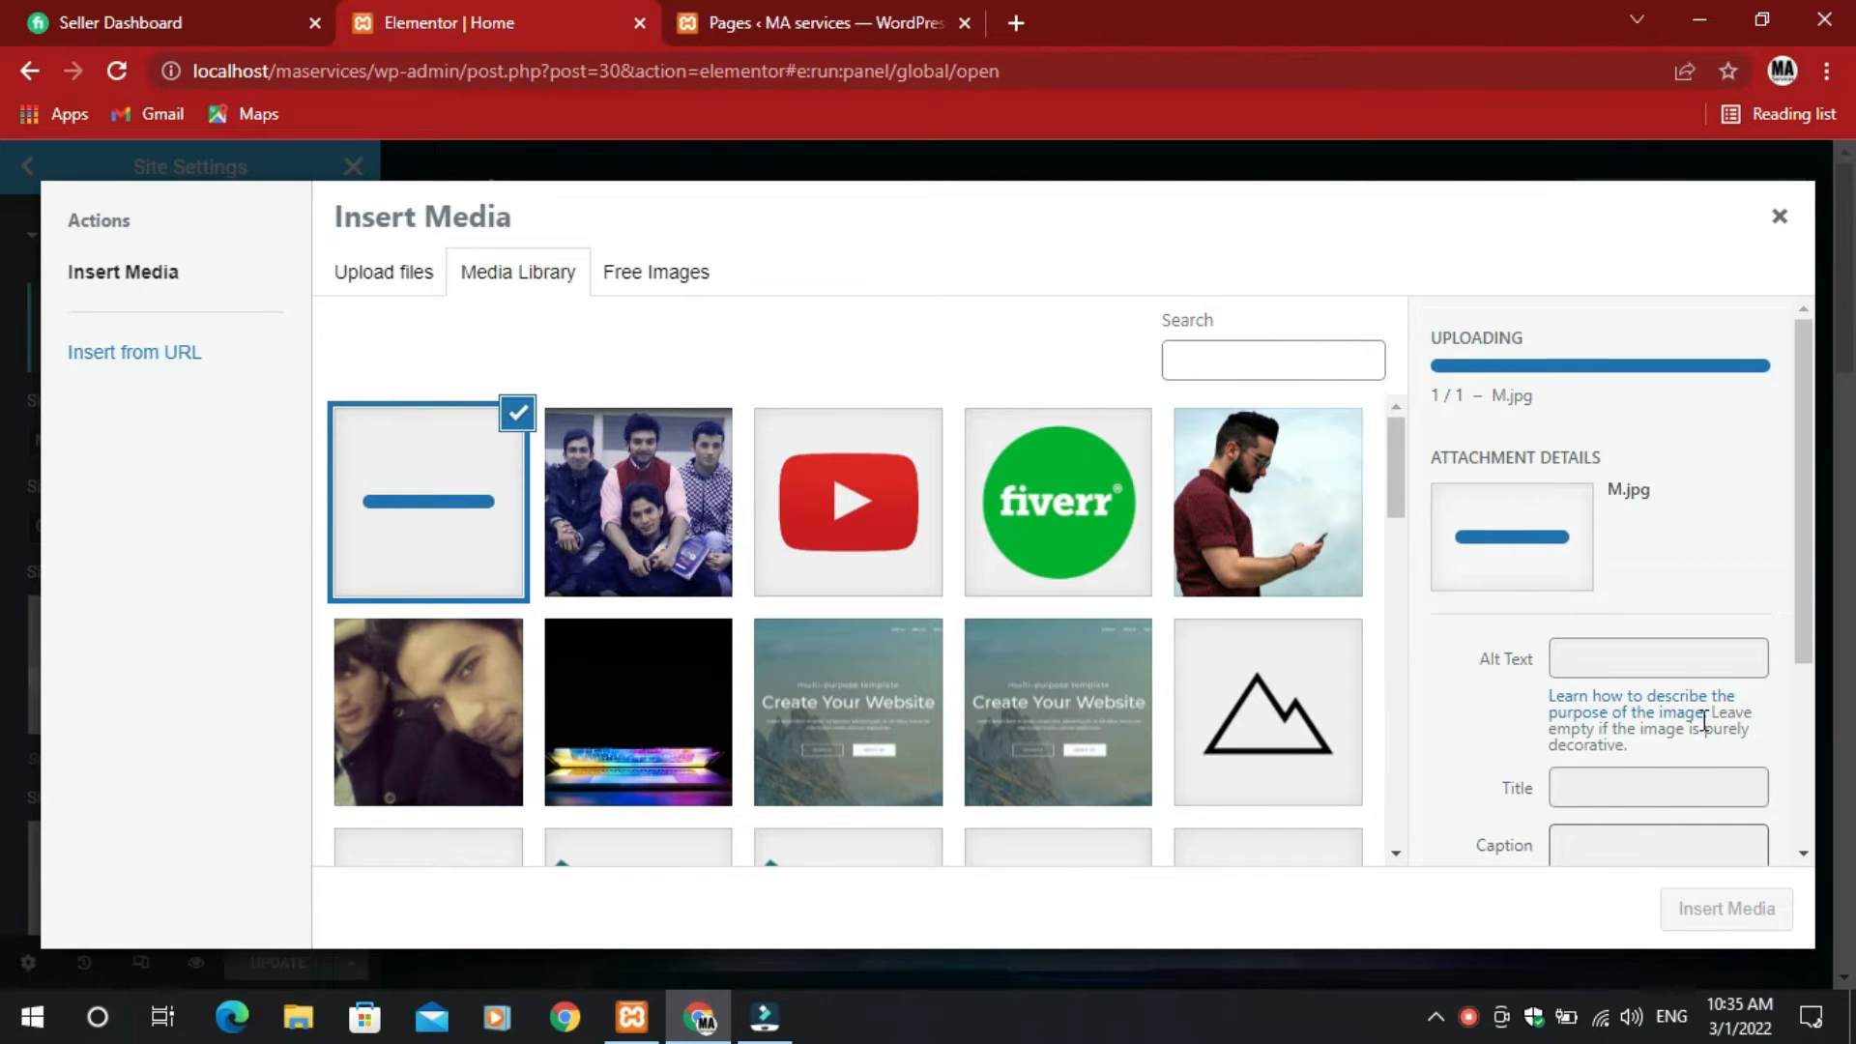
scroll(1704, 720, down, 3)
scroll(1644, 740, up, 3)
click(1713, 913)
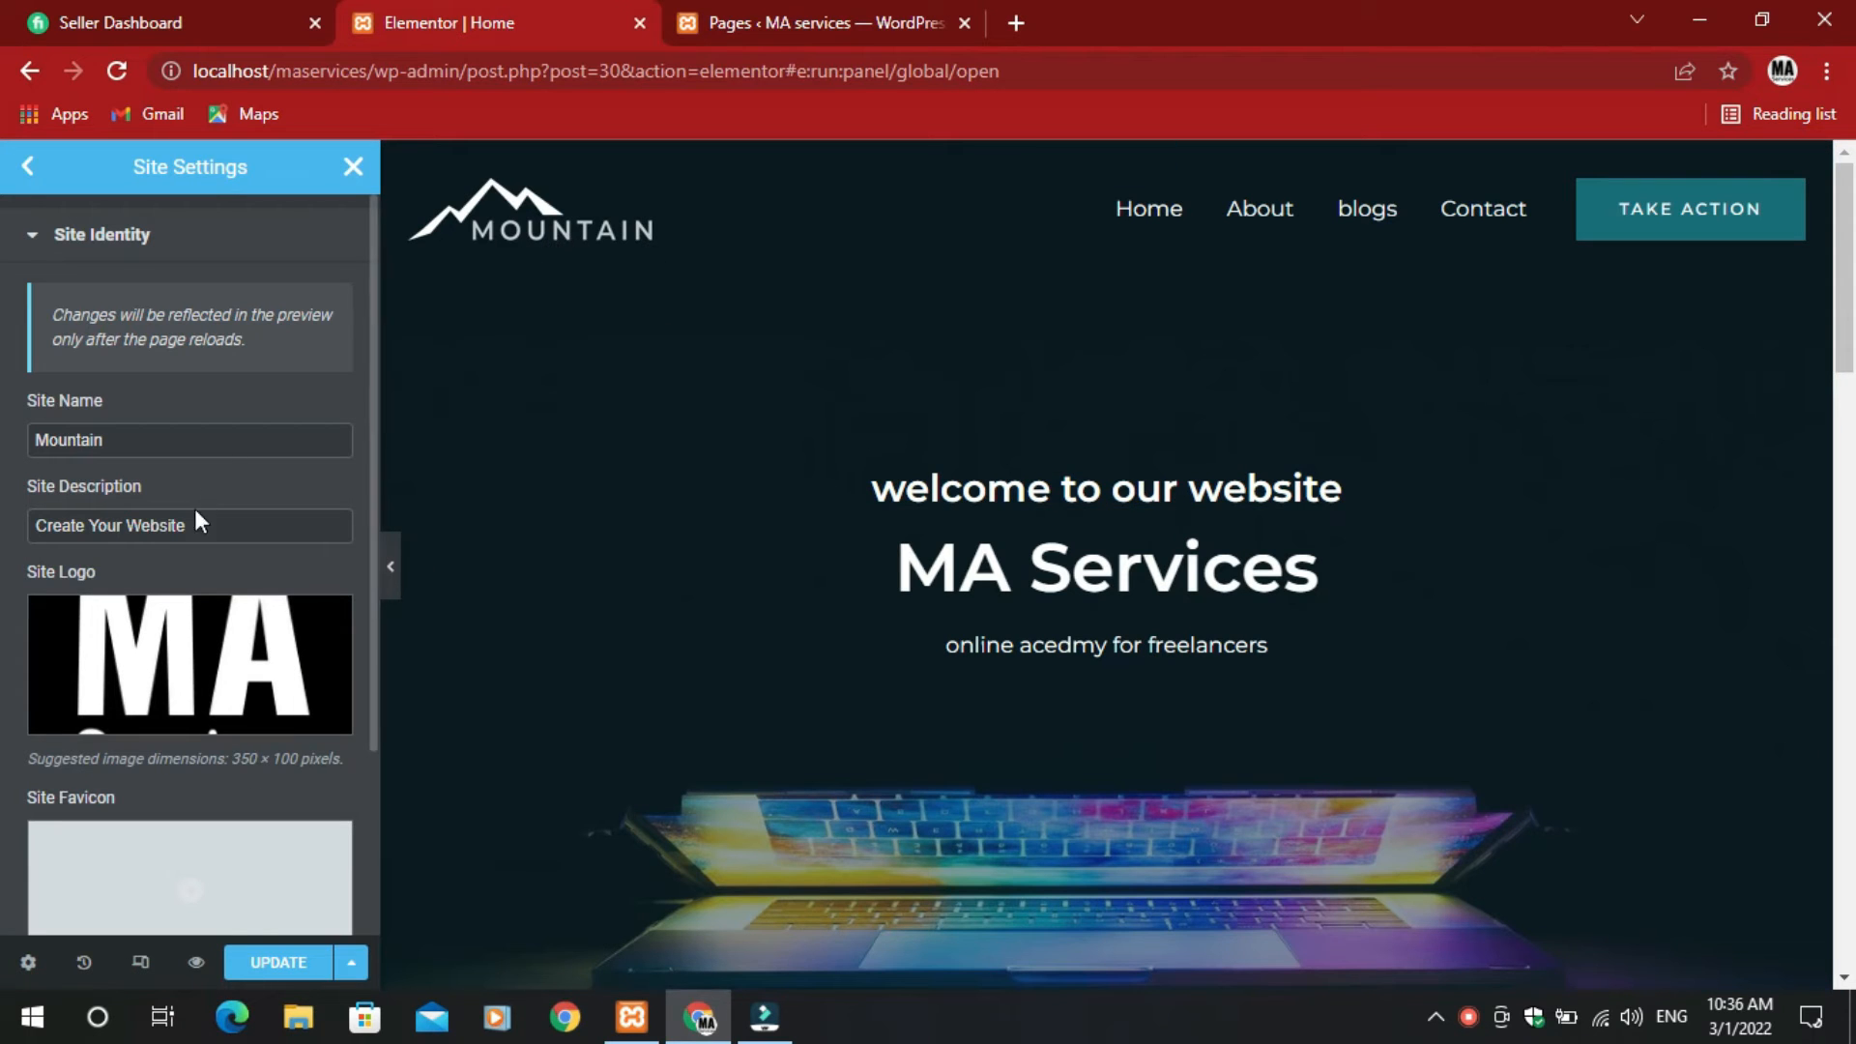
- Set the site name to "MA services" and save the site identity changes
drag(128, 440, 8, 445)
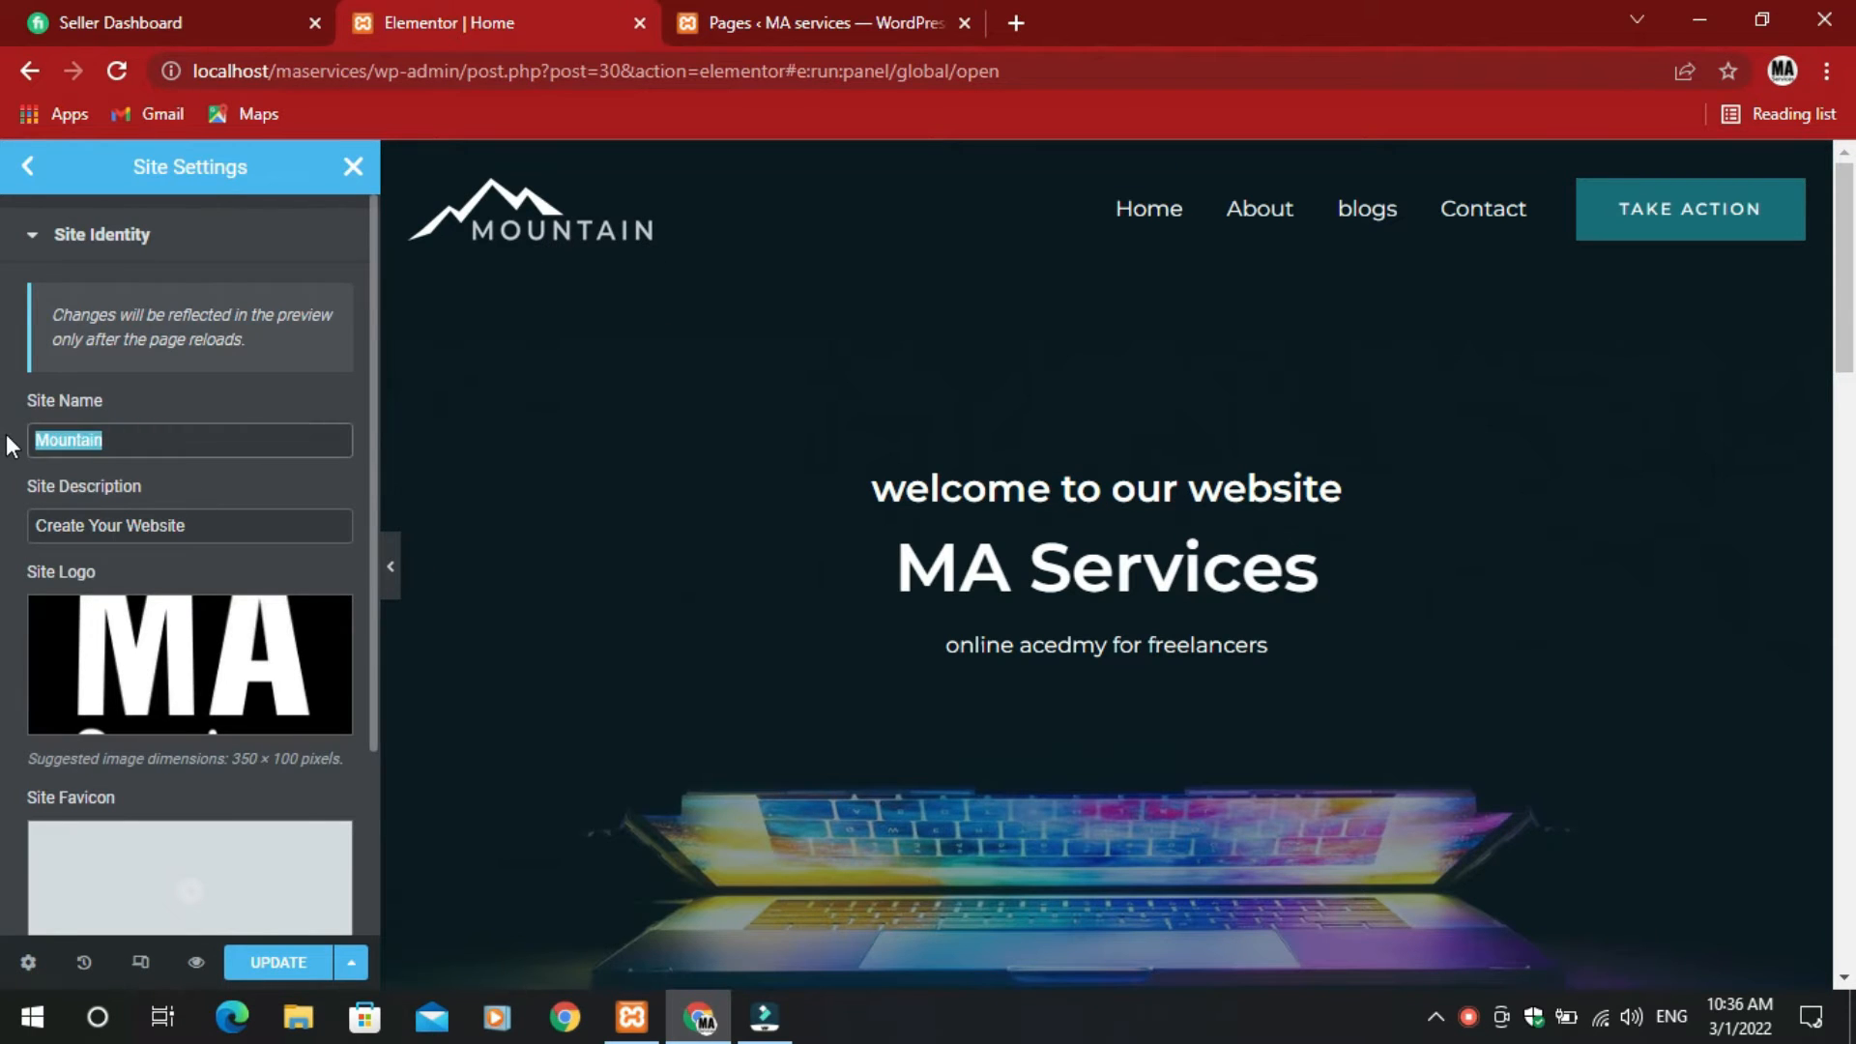
text(MA services)
scroll(270, 706, down, 2)
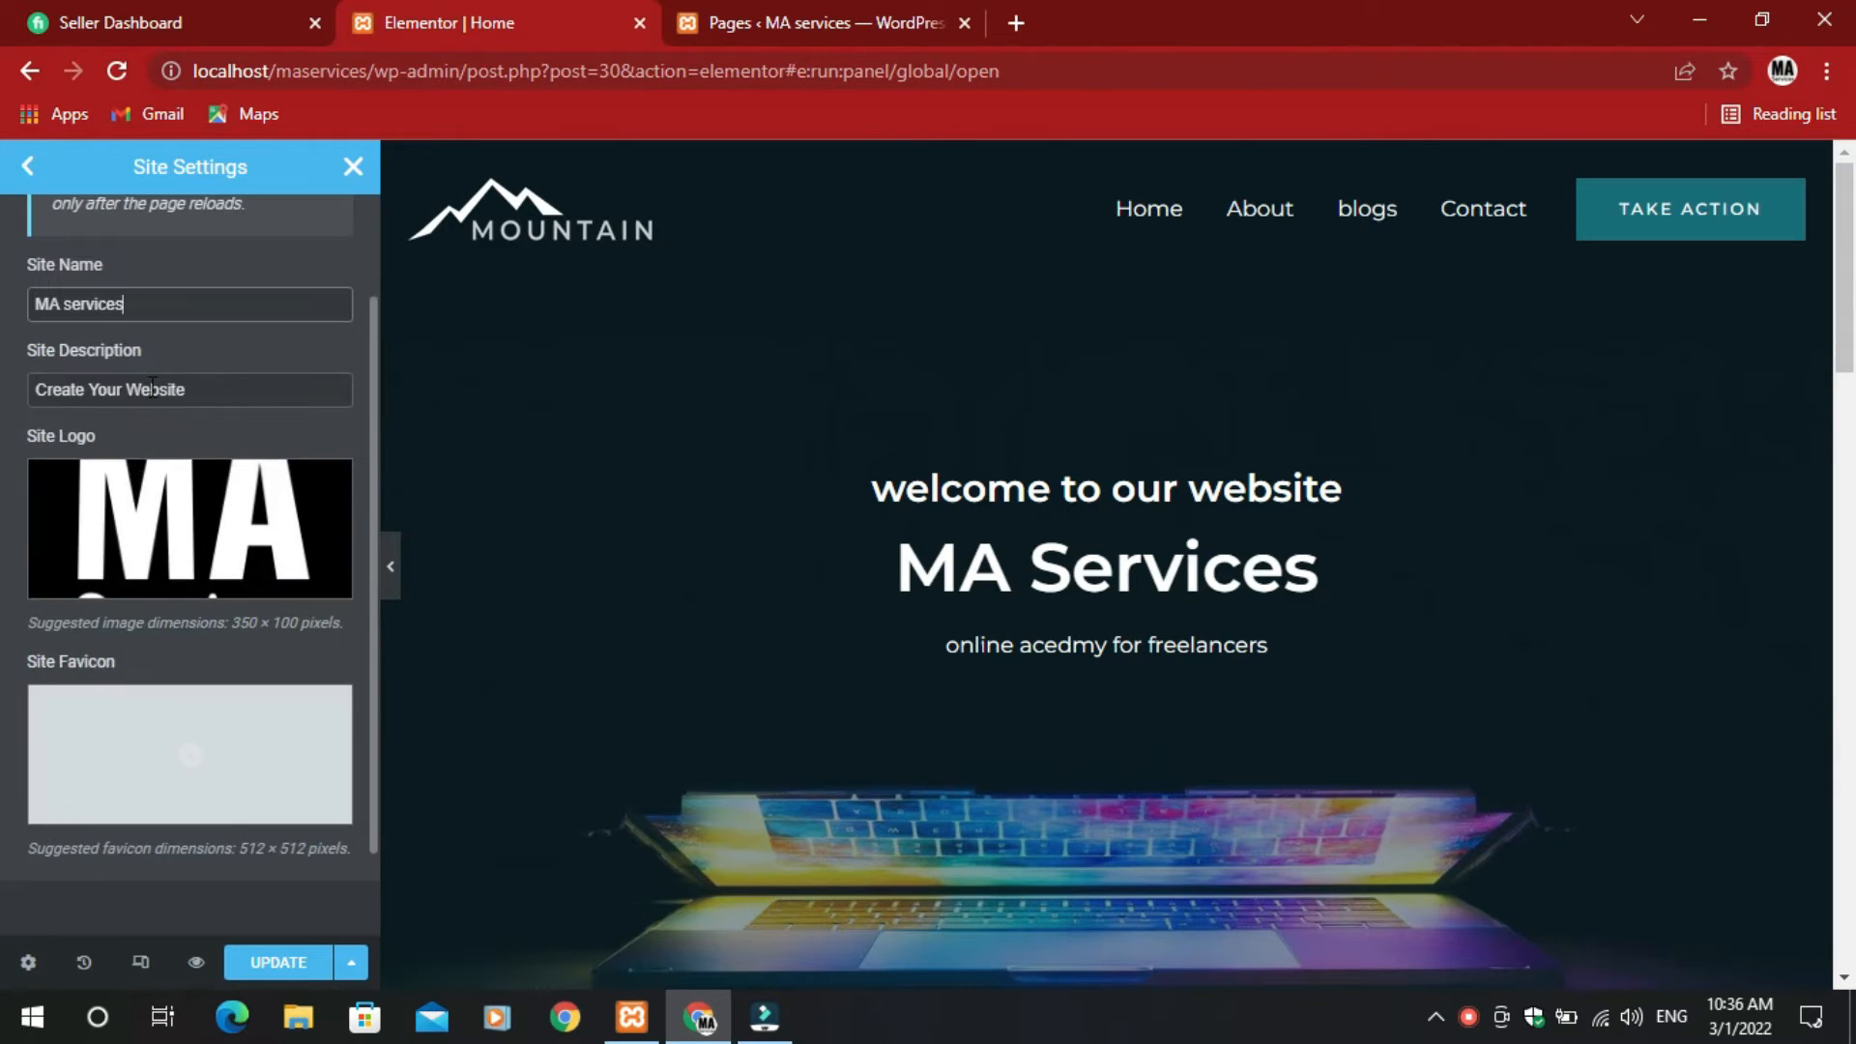
click(254, 965)
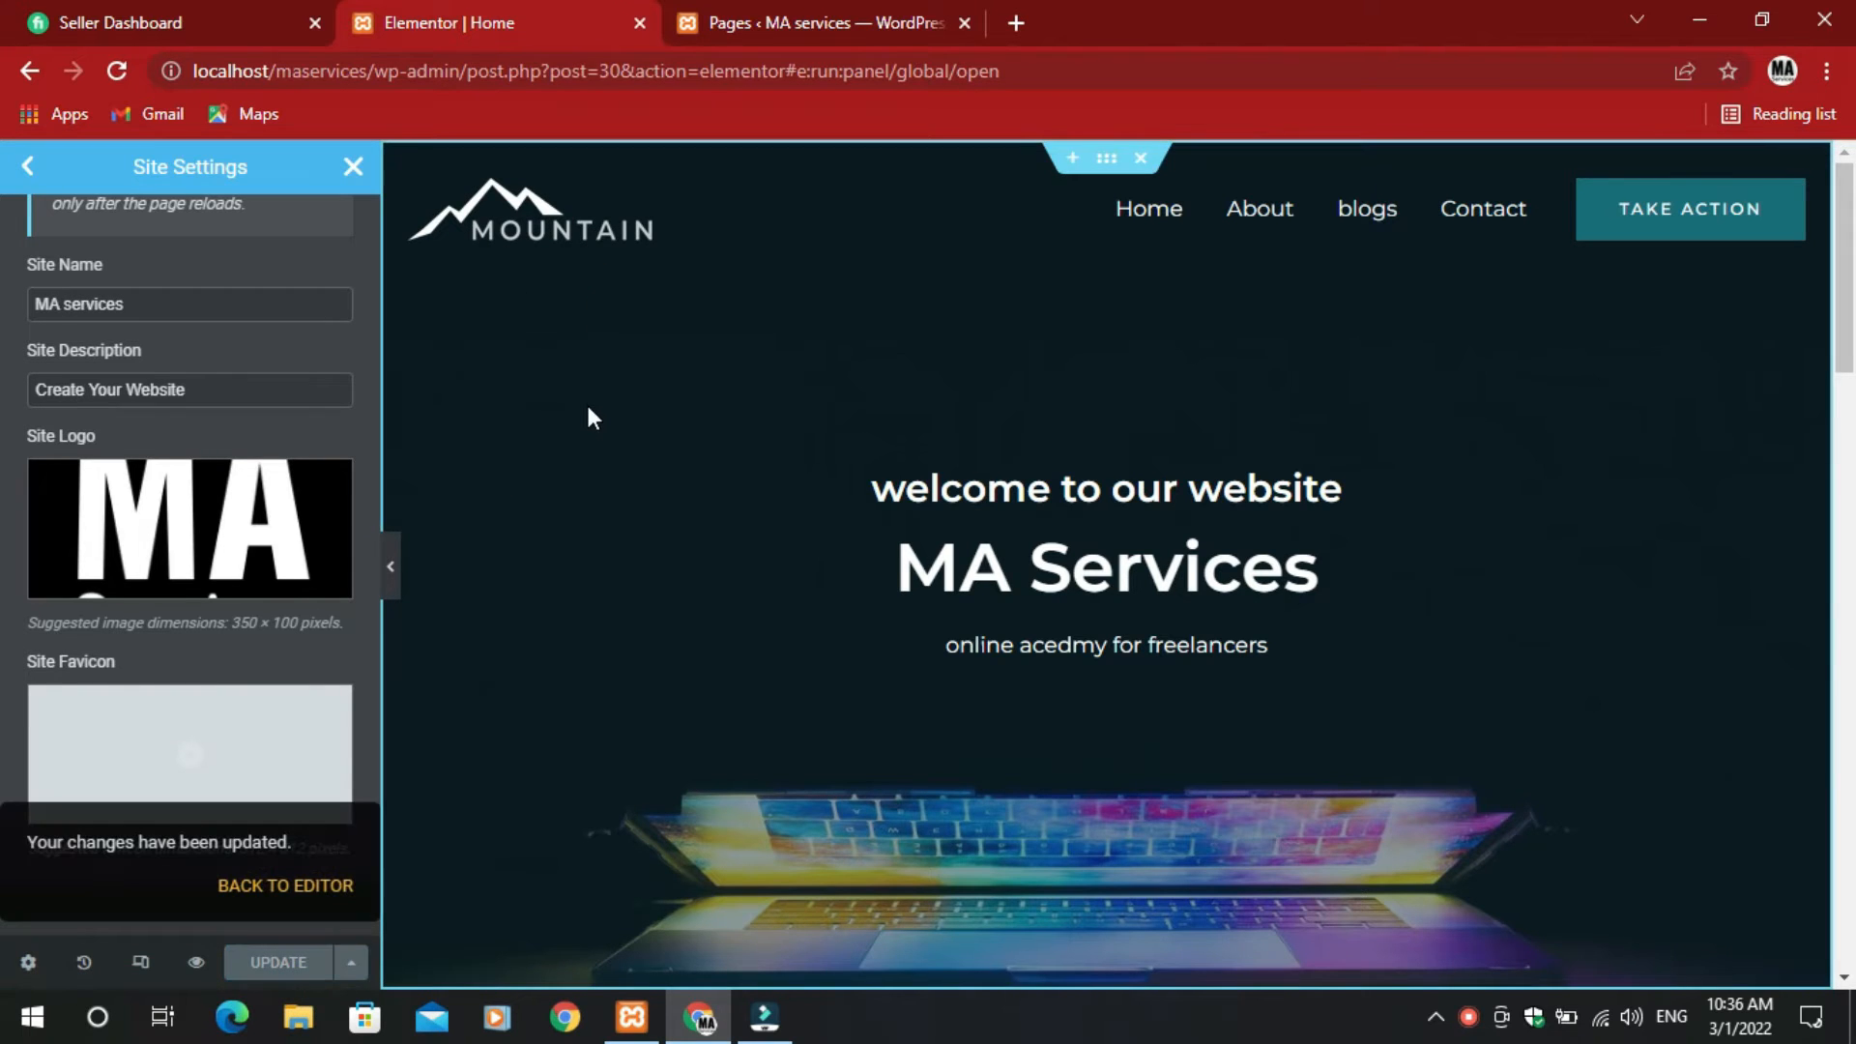
- Leave the site settings and the Elementor editor, and reload the live home page
scroll(509, 808, down, 1)
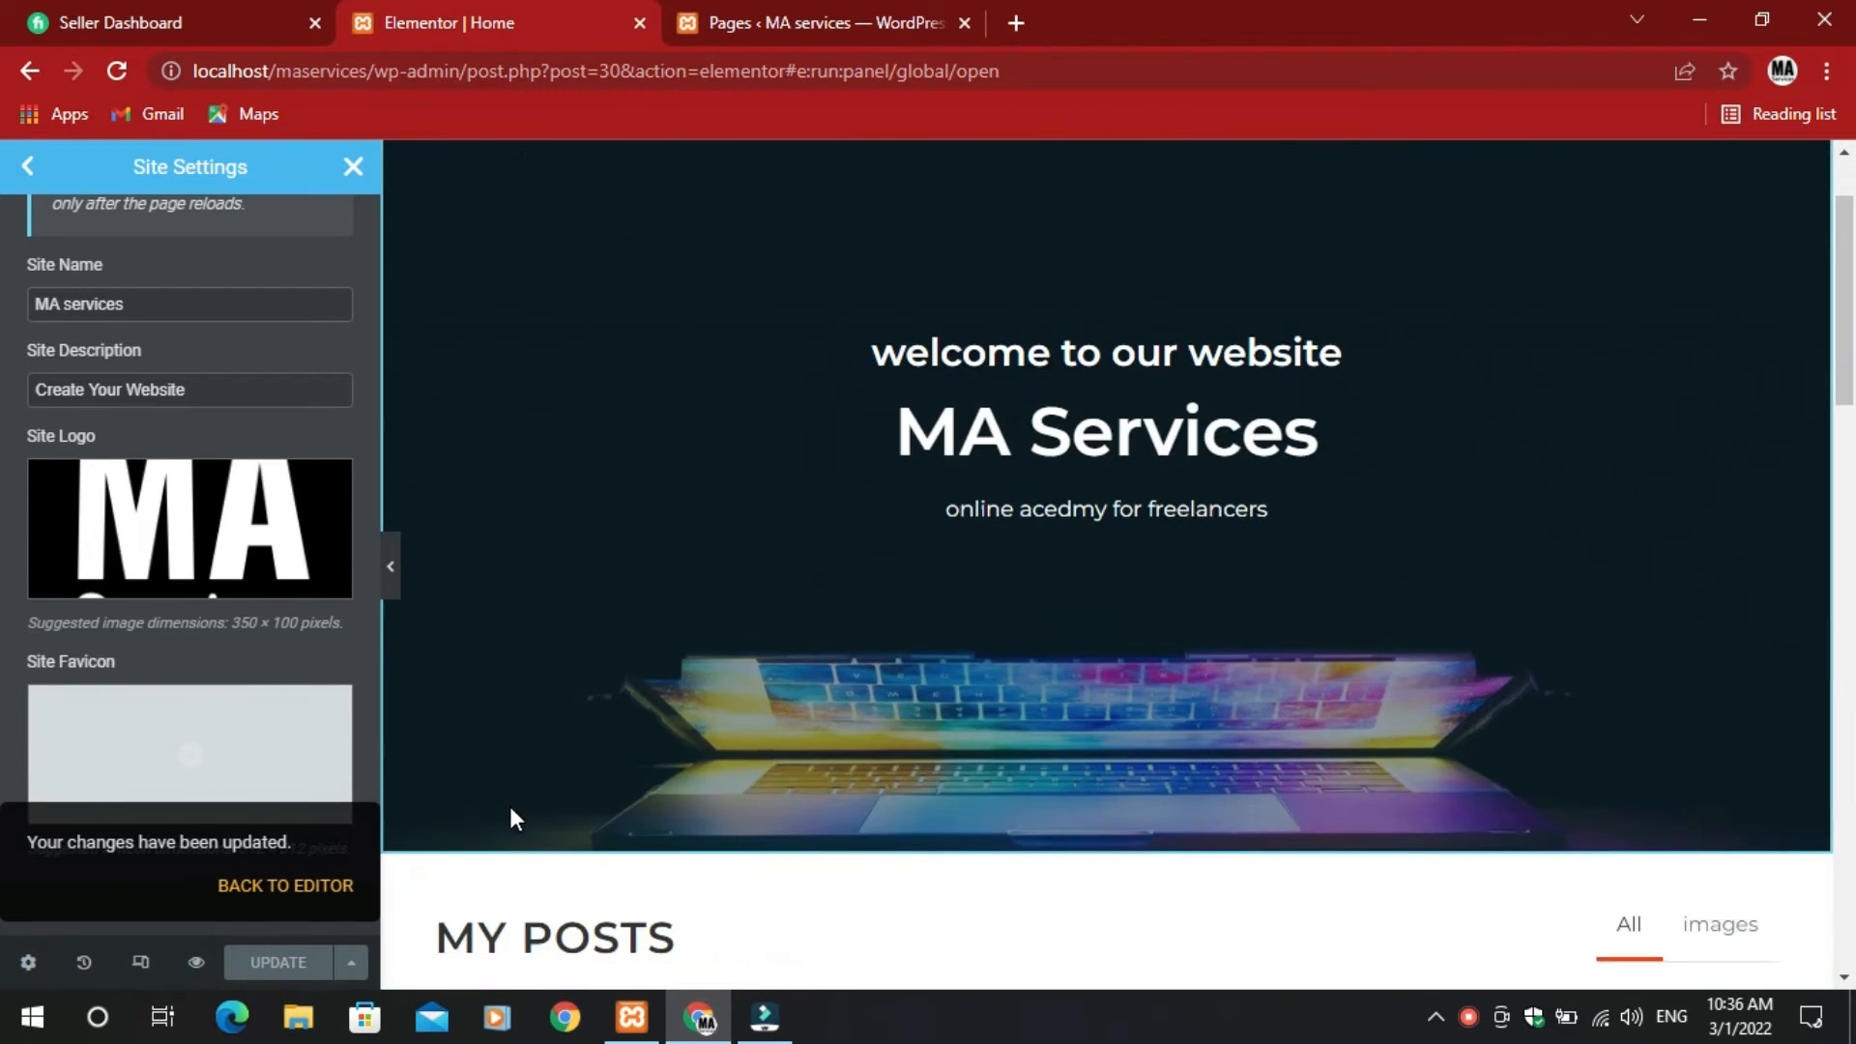
scroll(511, 812, down, 10)
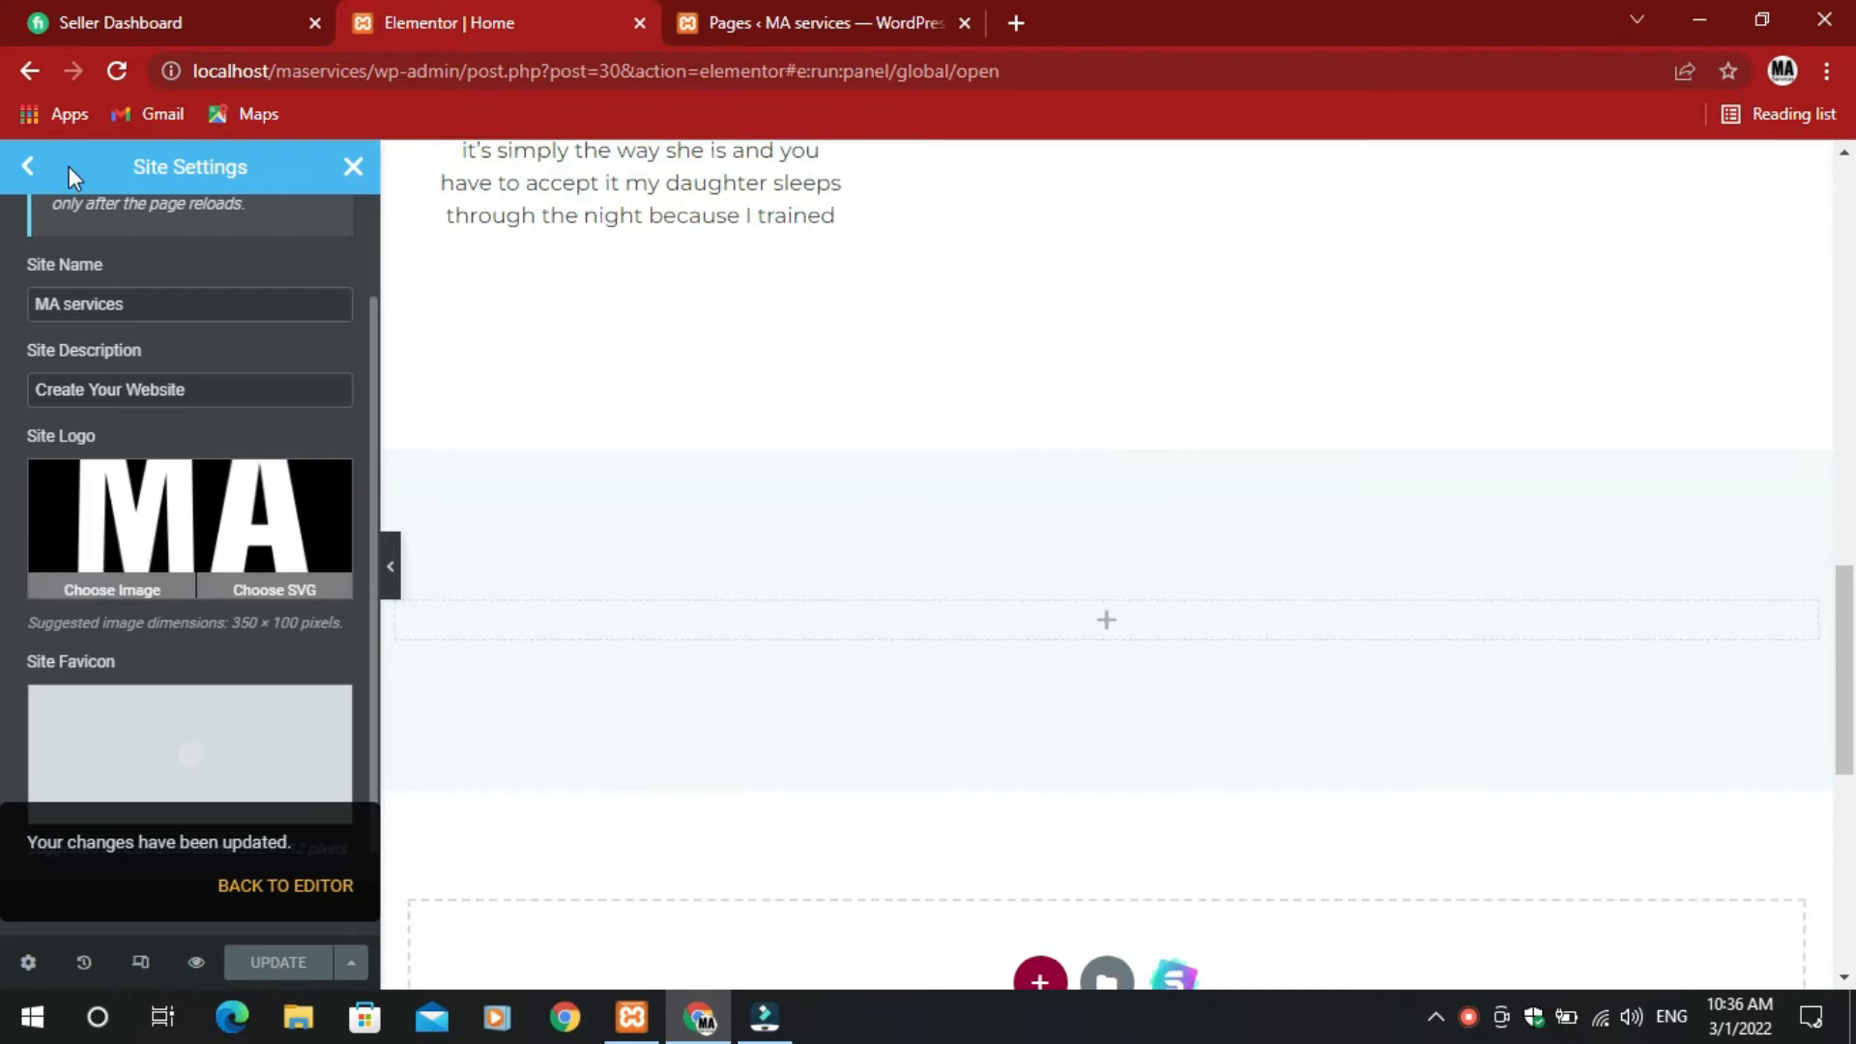
click(29, 168)
click(28, 168)
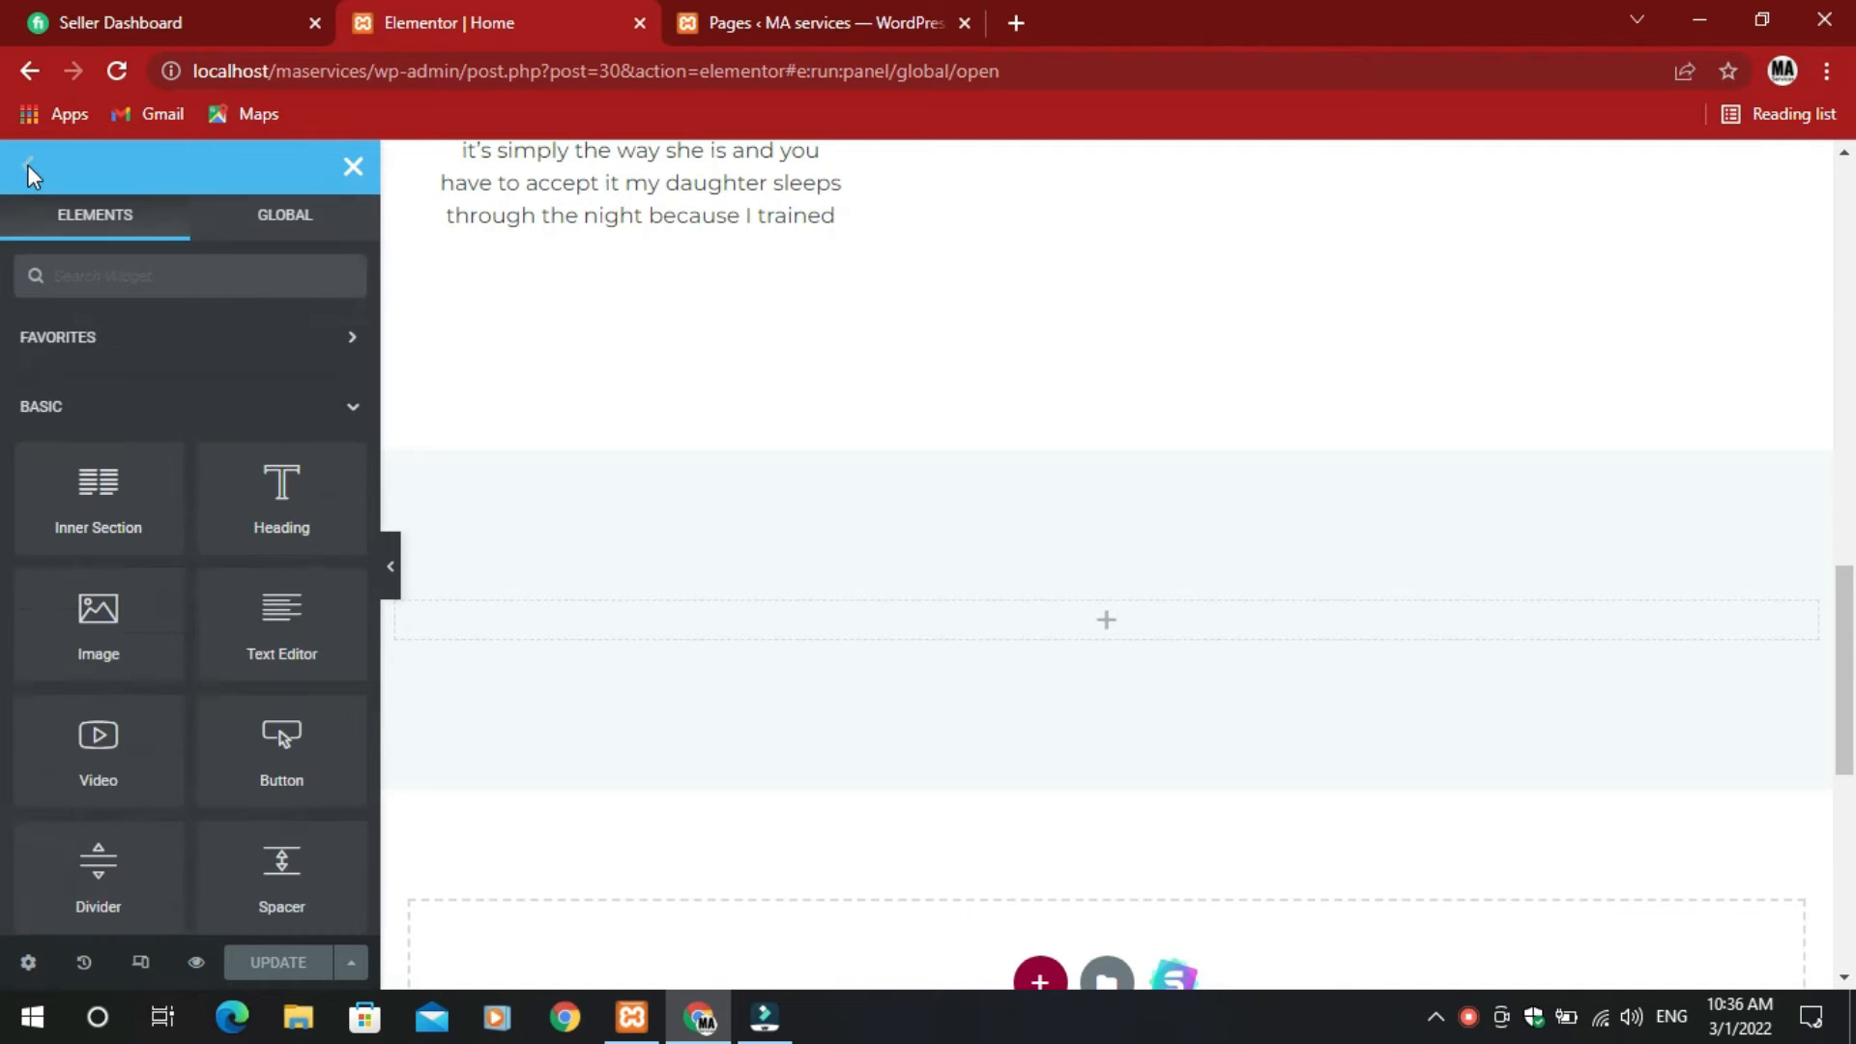
click(27, 68)
click(117, 71)
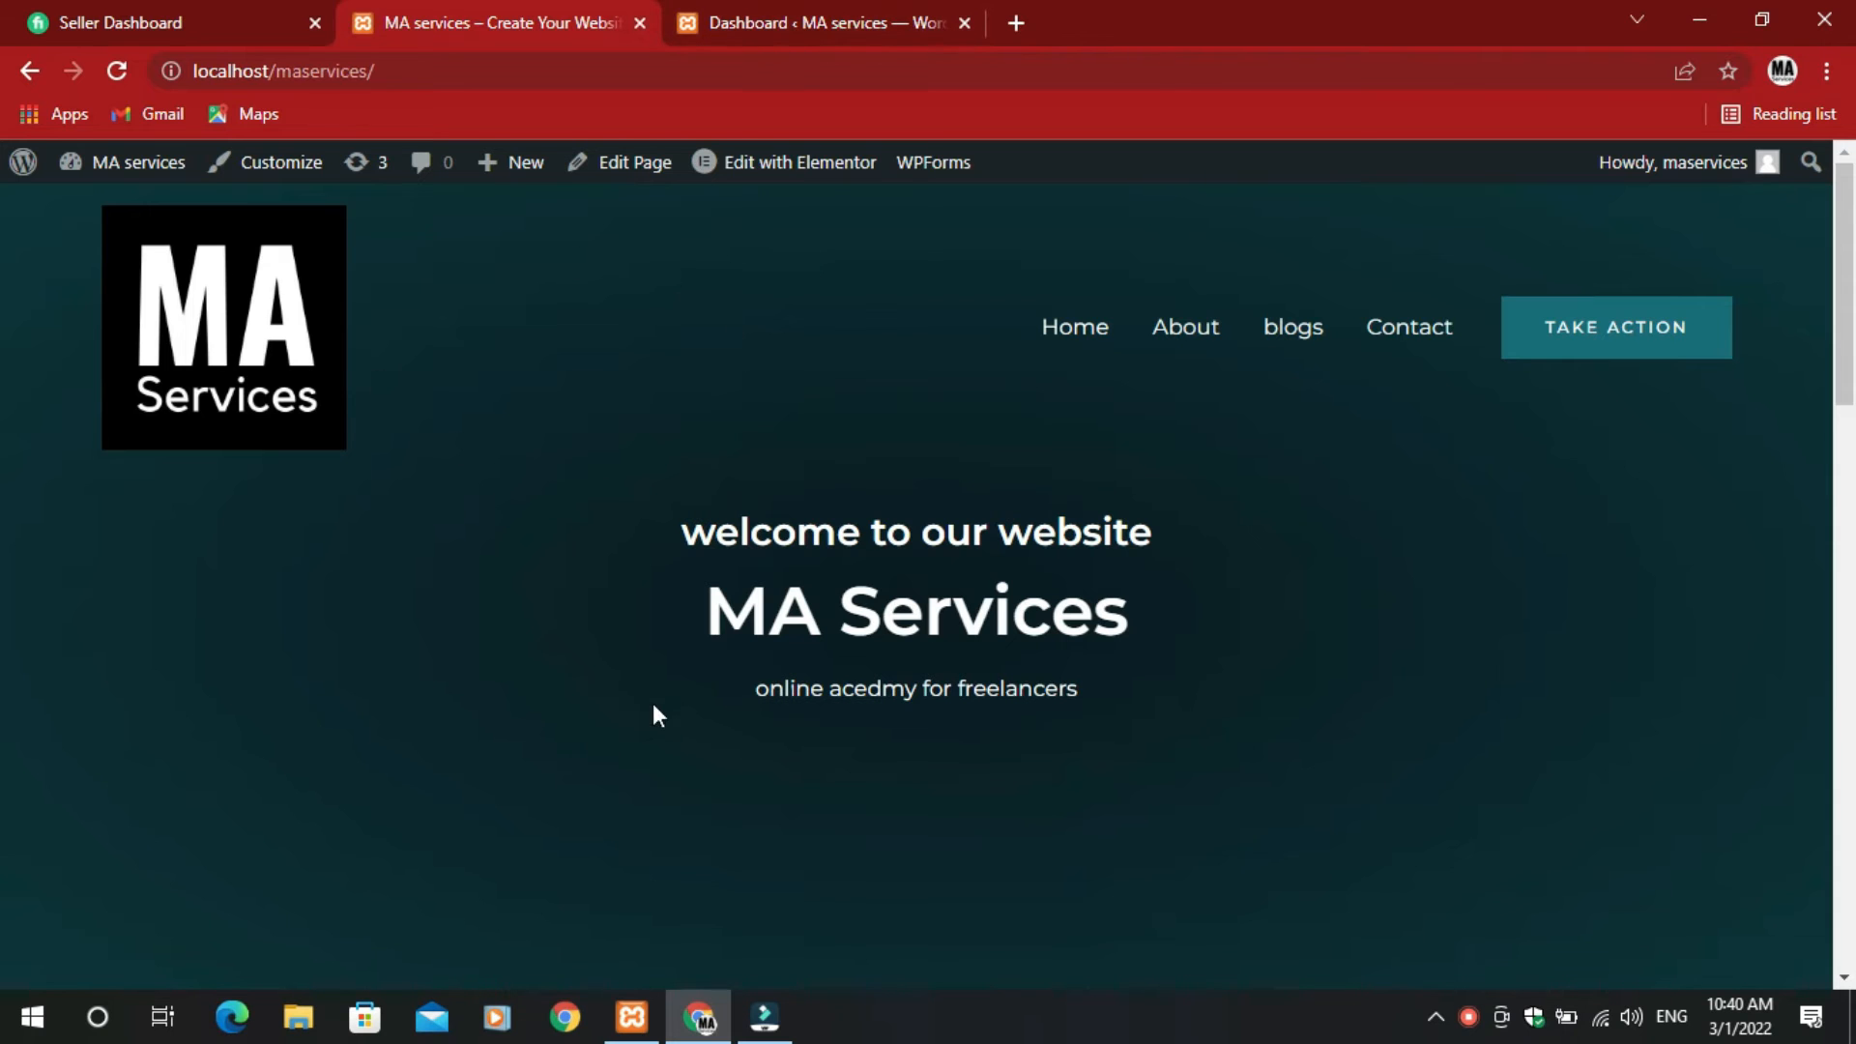
- Examine the reloaded home page from the header logo to the footer logo and links
scroll(468, 559, down, 6)
scroll(468, 558, up, 6)
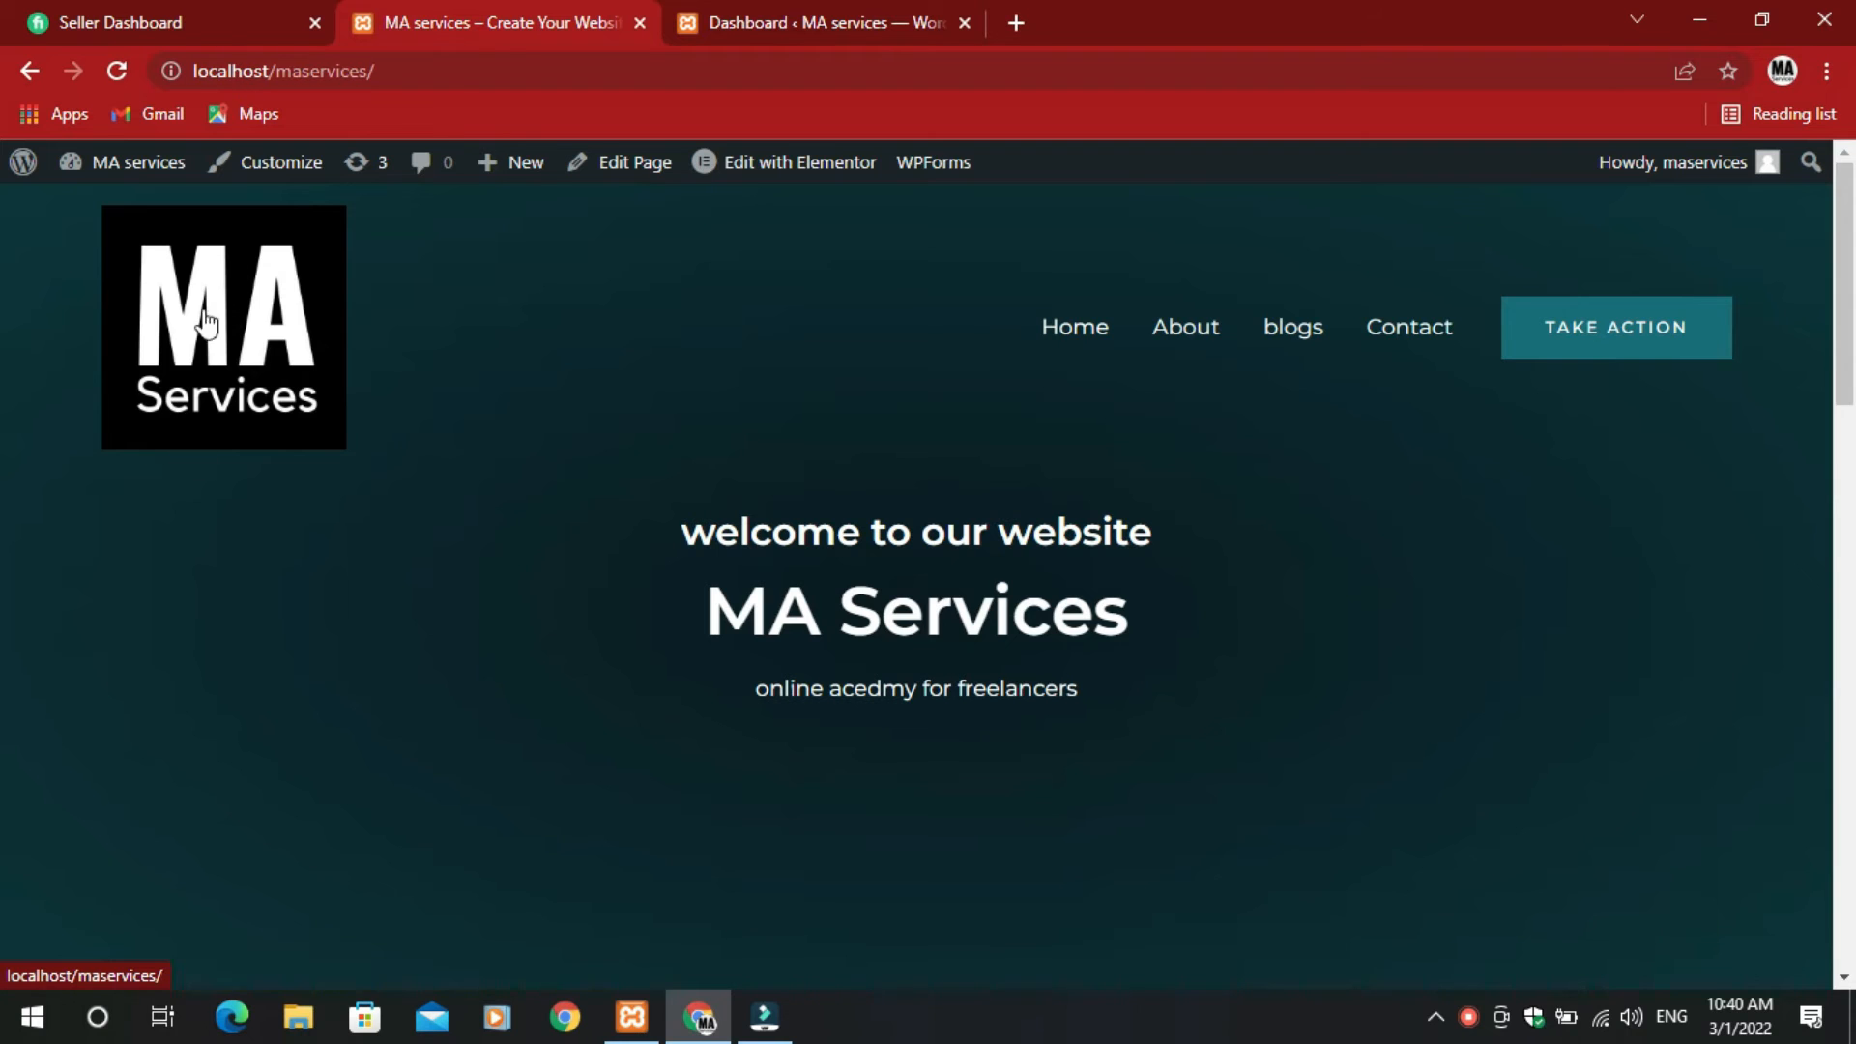
click(711, 17)
click(484, 22)
scroll(276, 677, down, 1)
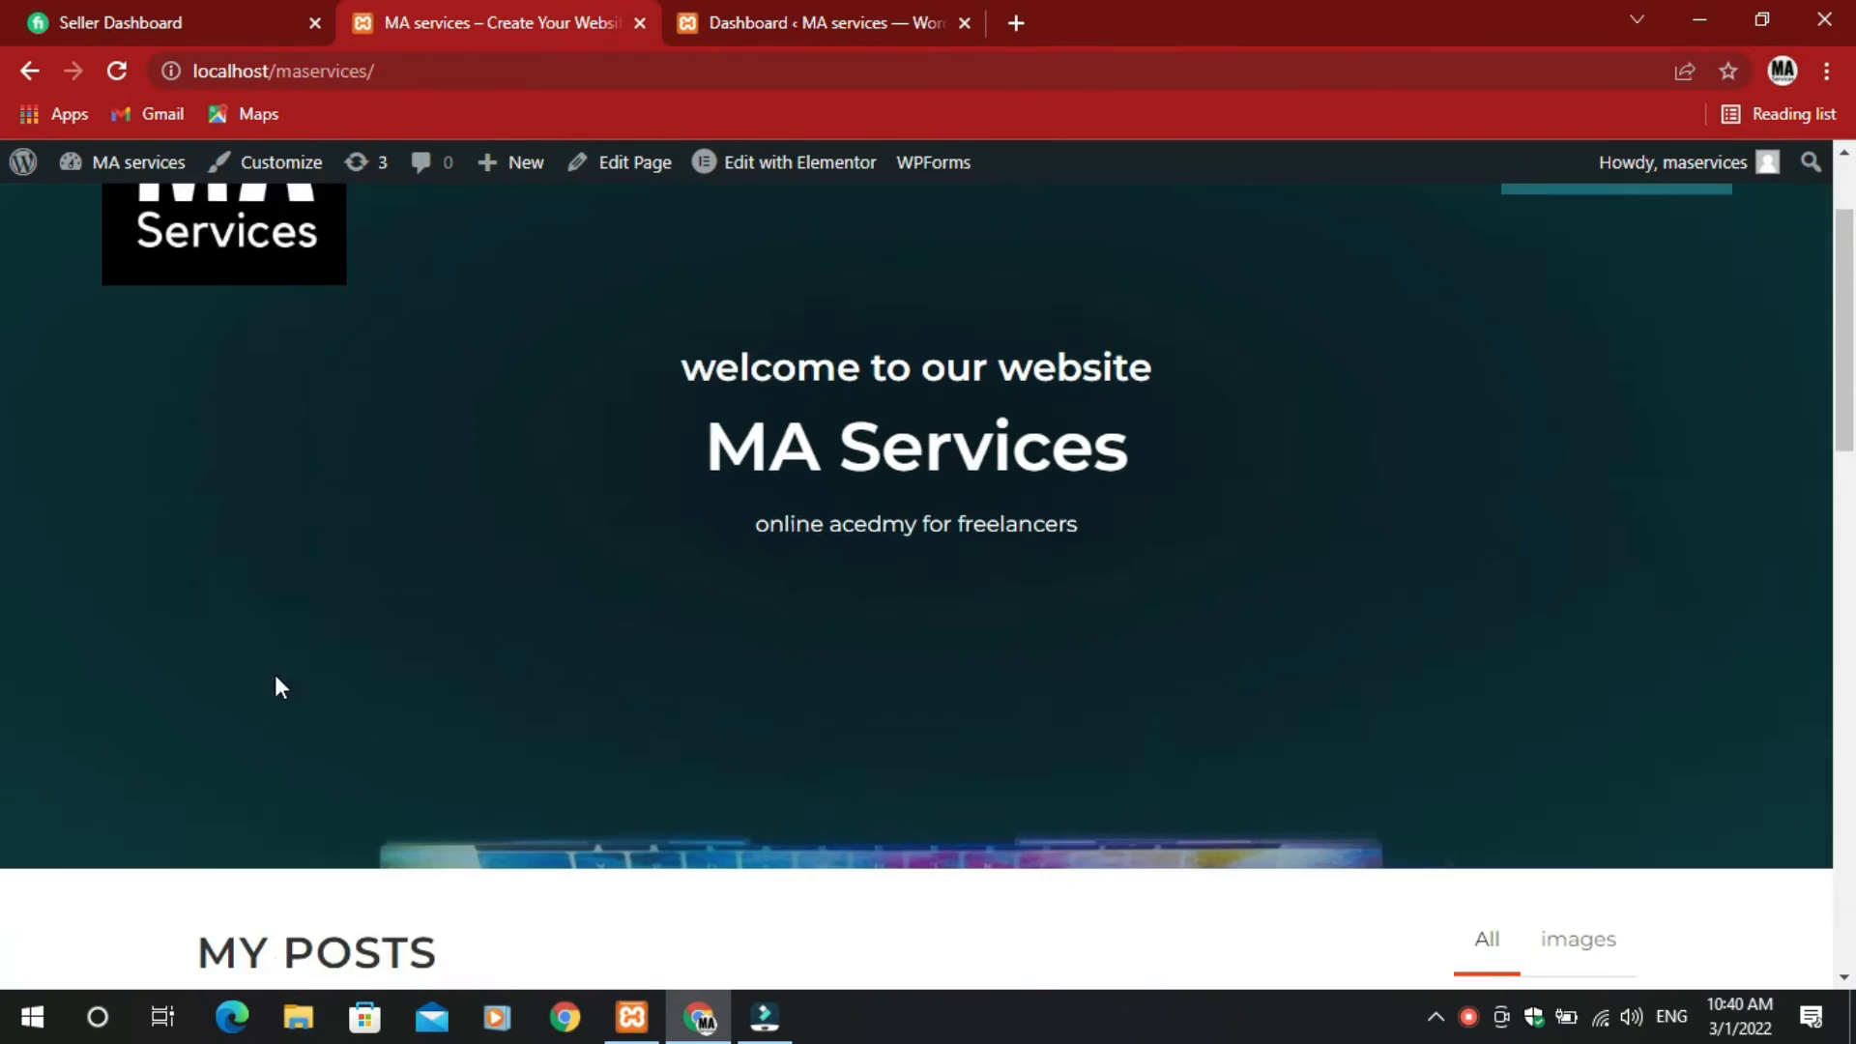
scroll(290, 643, up, 1)
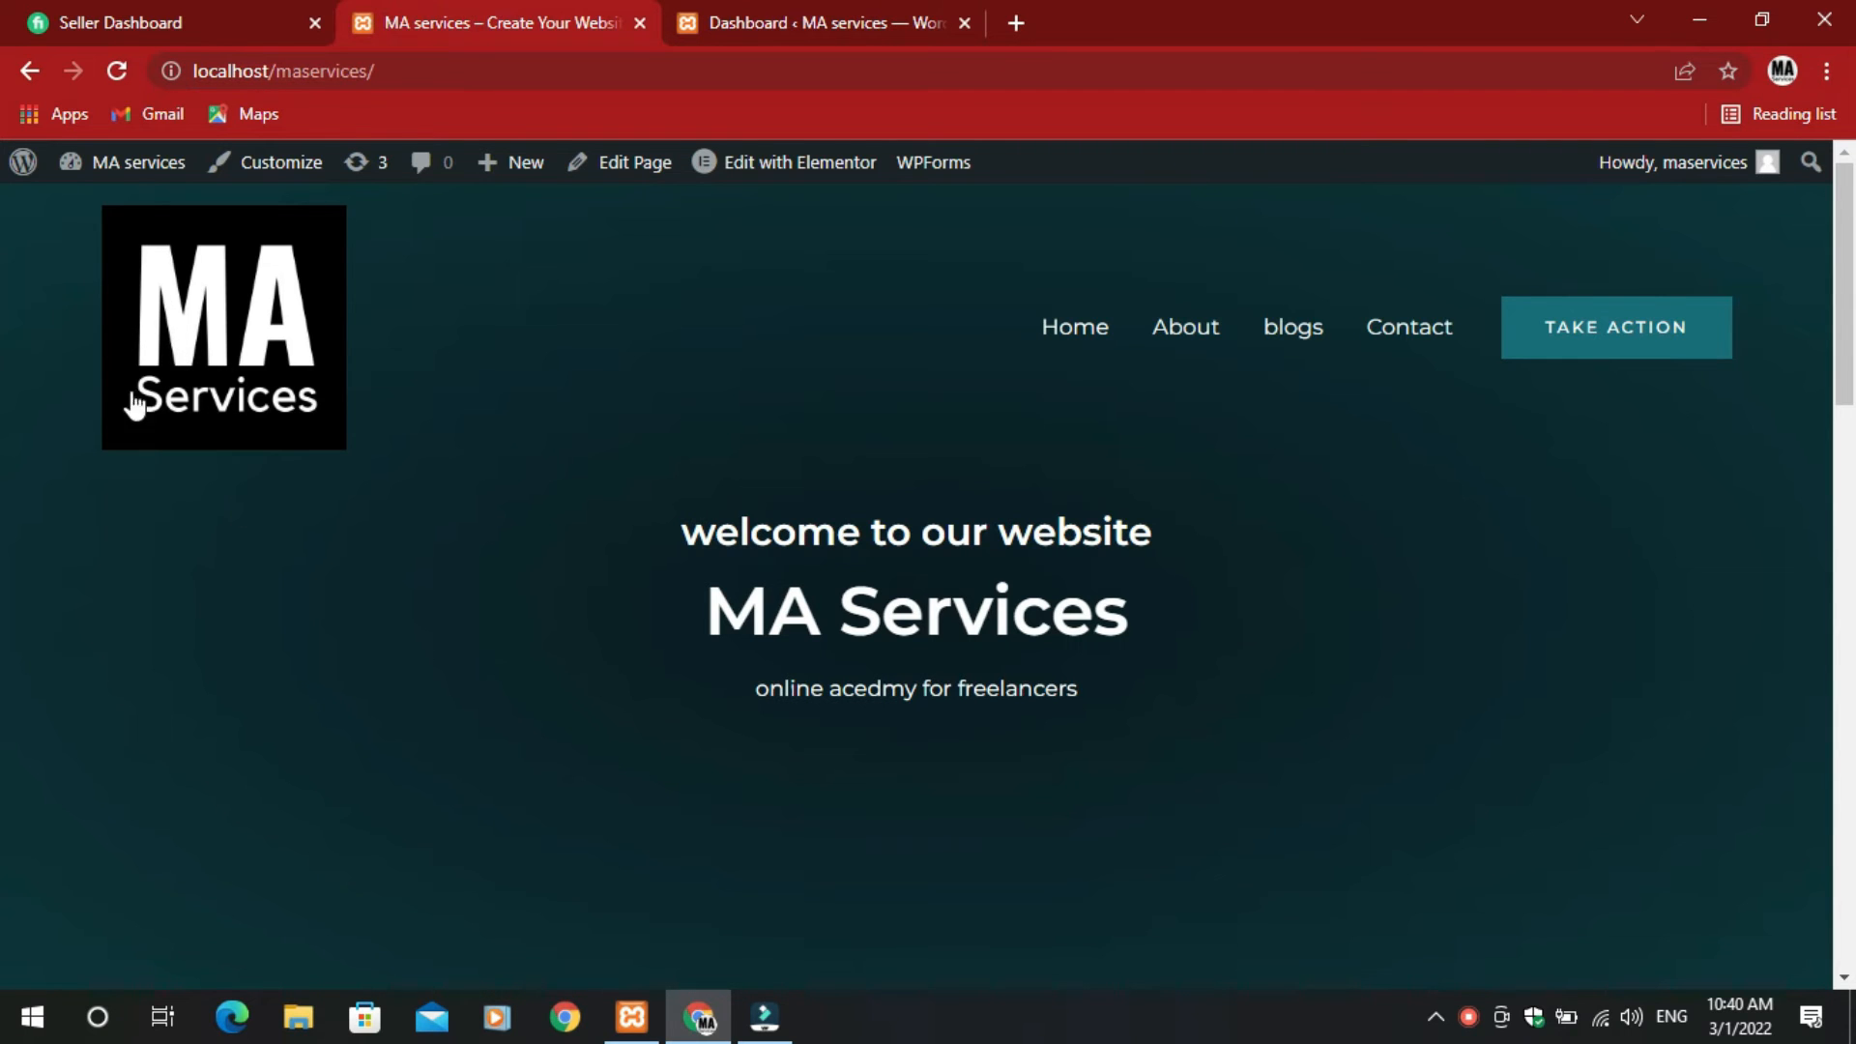
scroll(340, 426, down, 10)
scroll(341, 426, up, 10)
click(700, 21)
click(483, 22)
scroll(512, 551, down, 15)
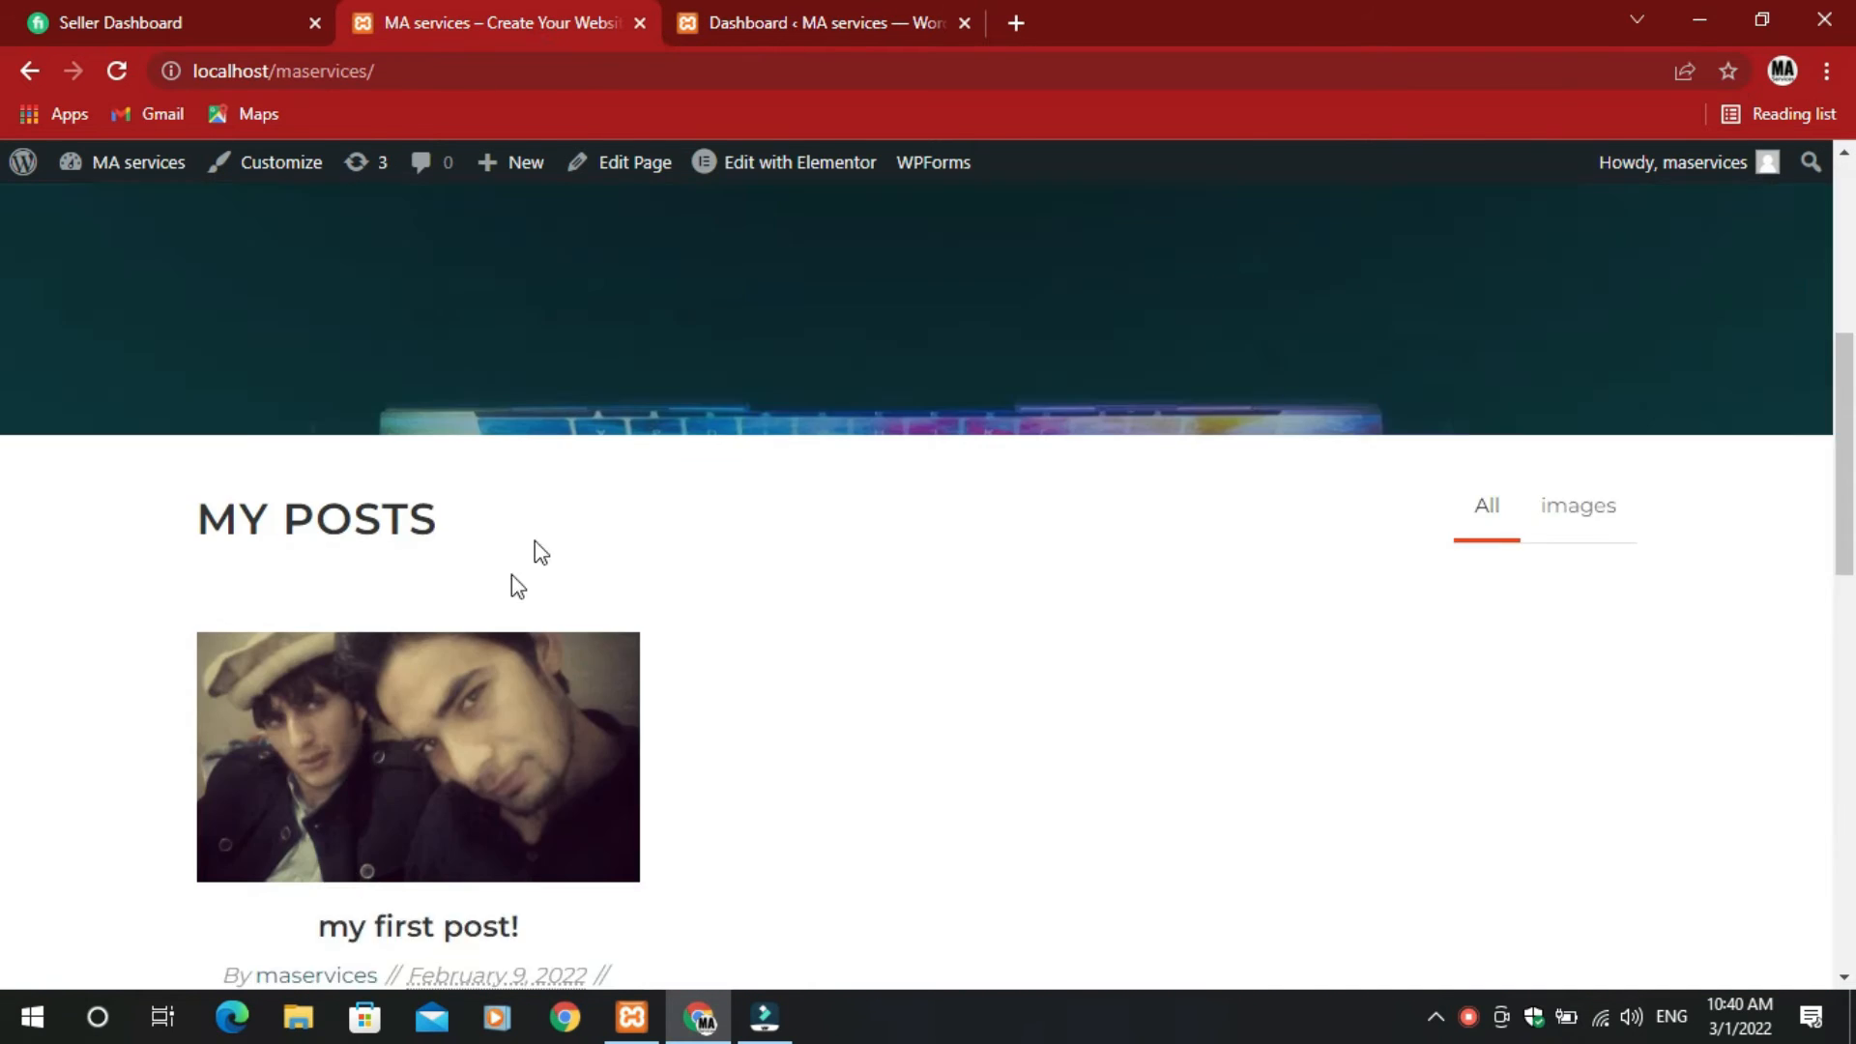
scroll(328, 652, down, 3)
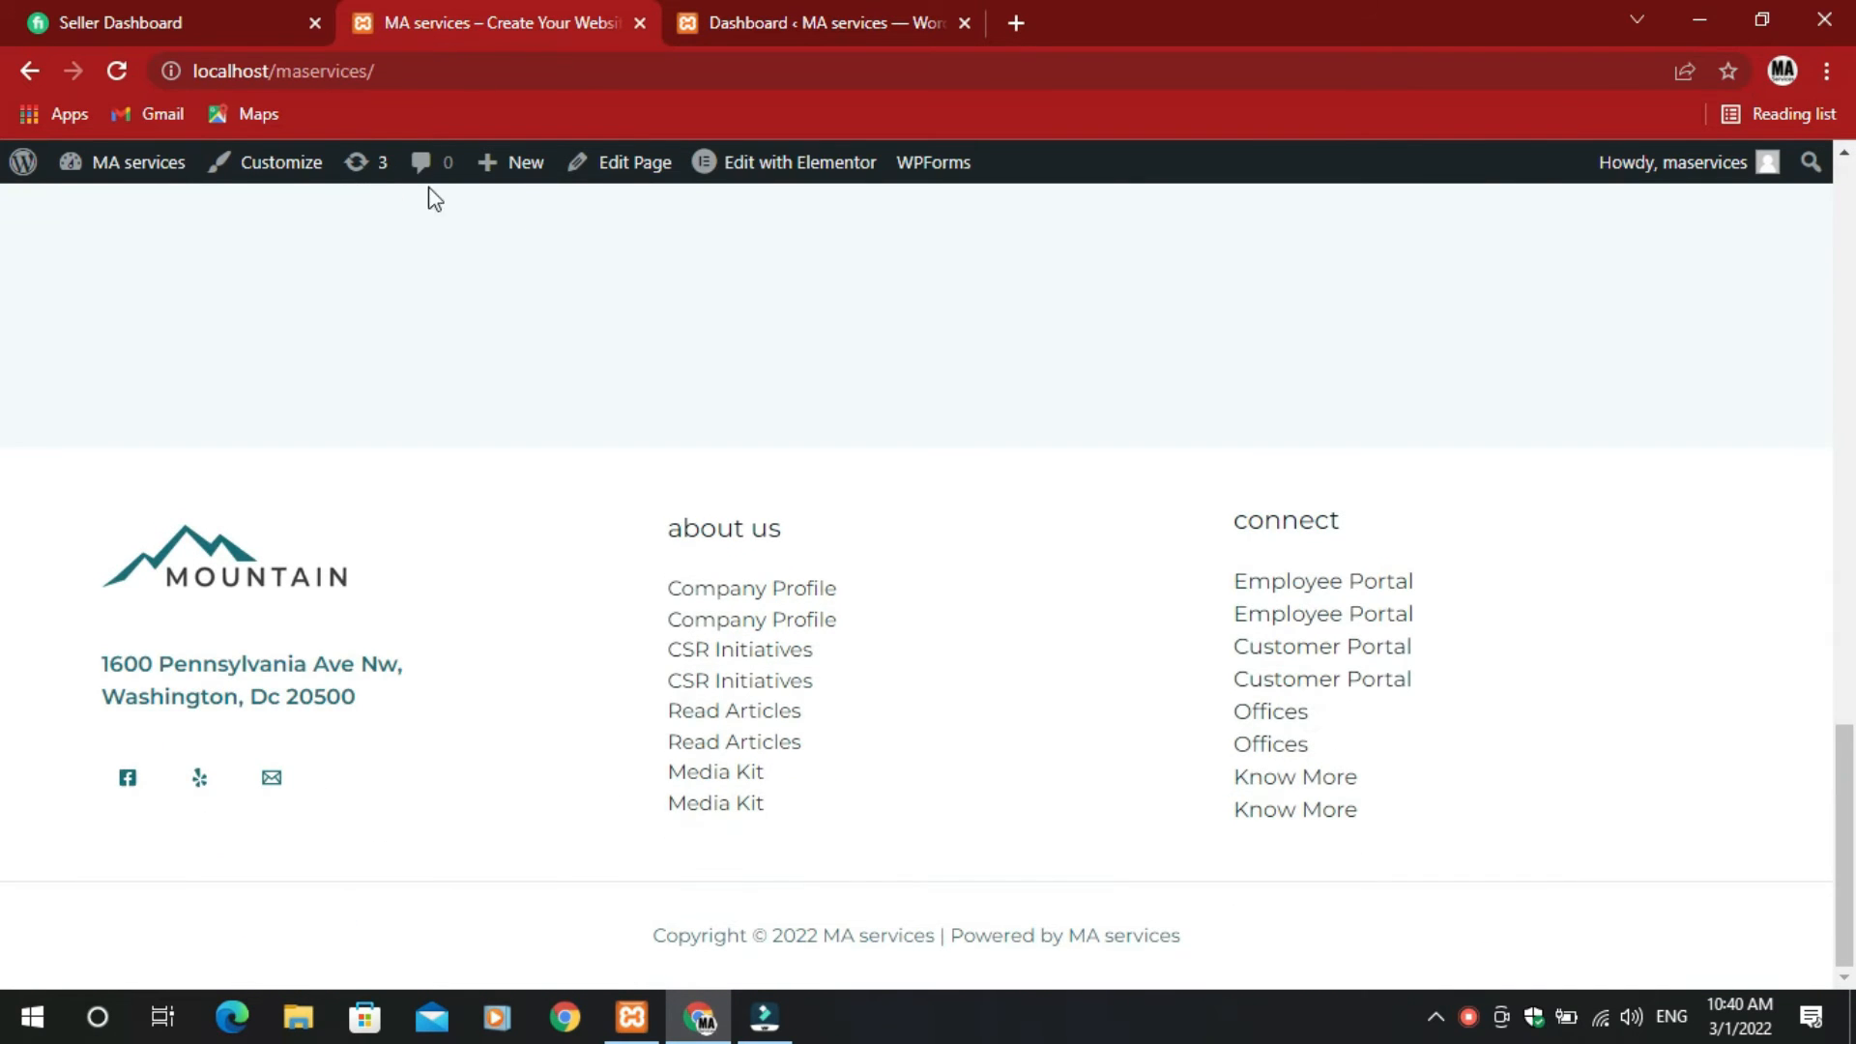
- Open the theme Customizer for the home page
click(241, 168)
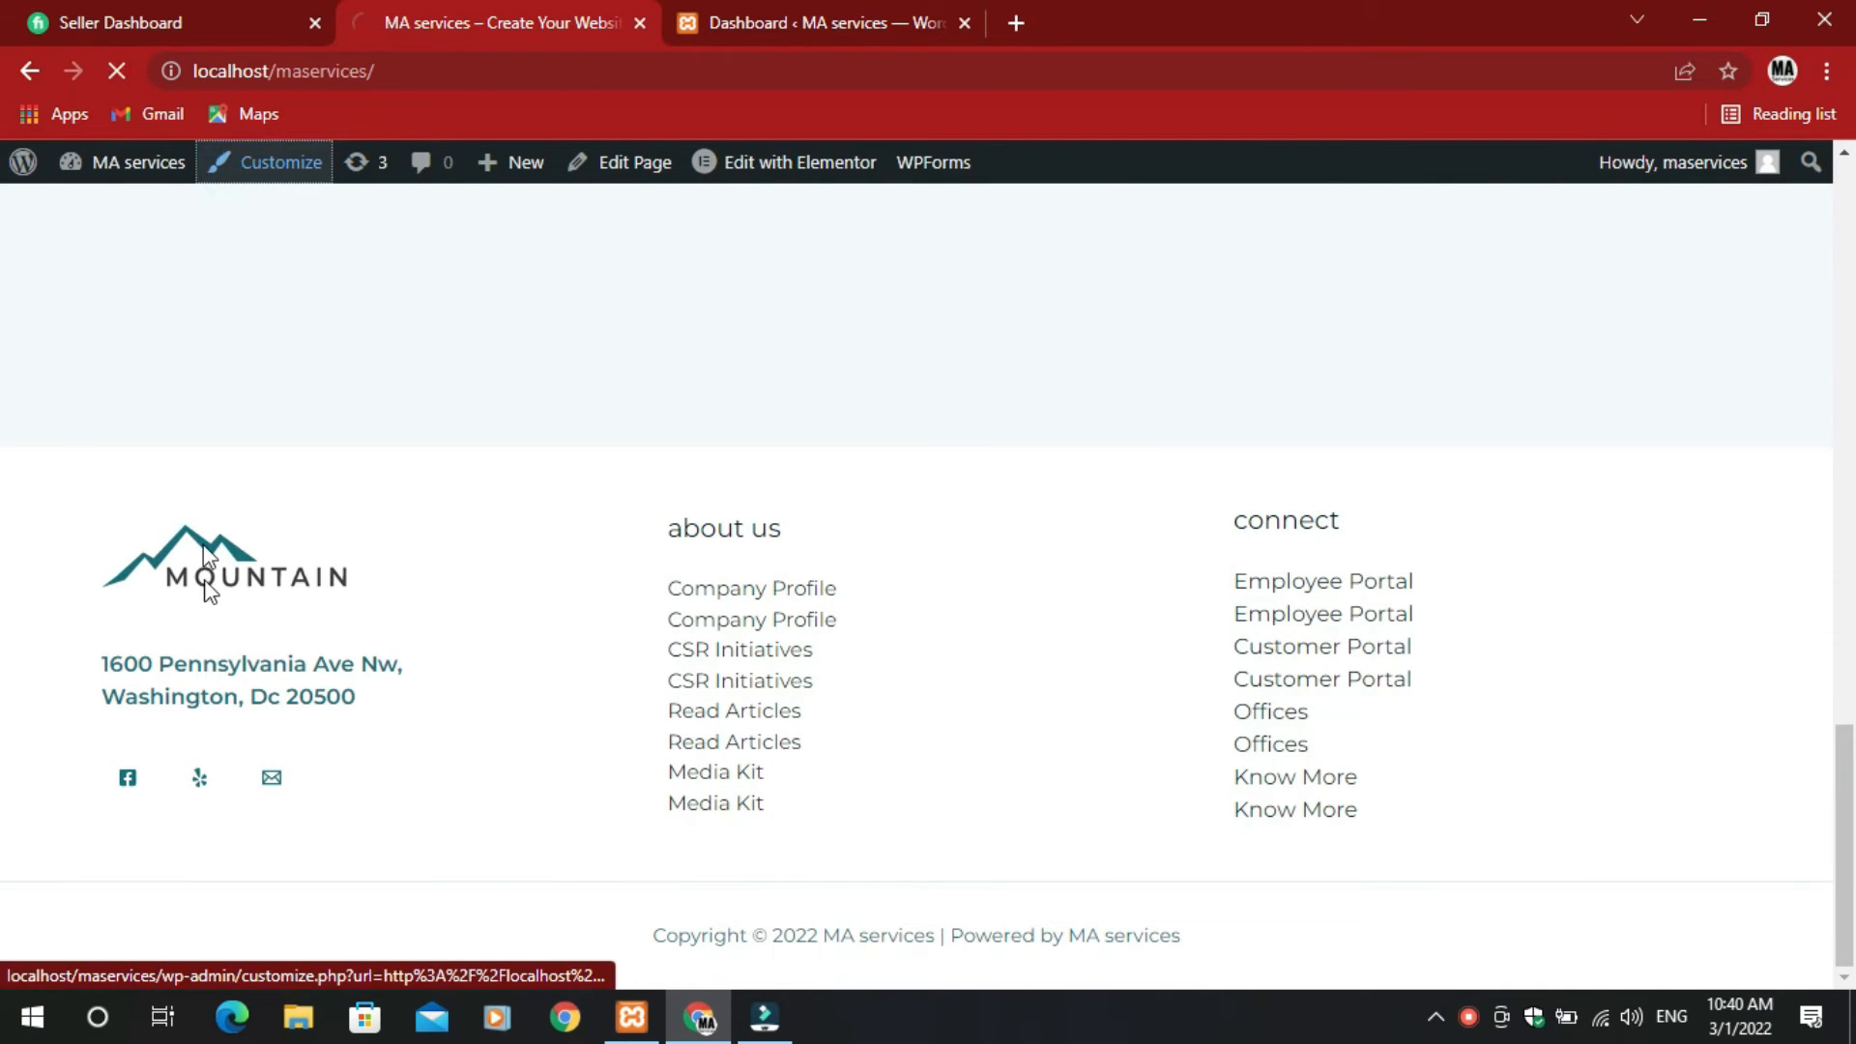
scroll(415, 687, up, 6)
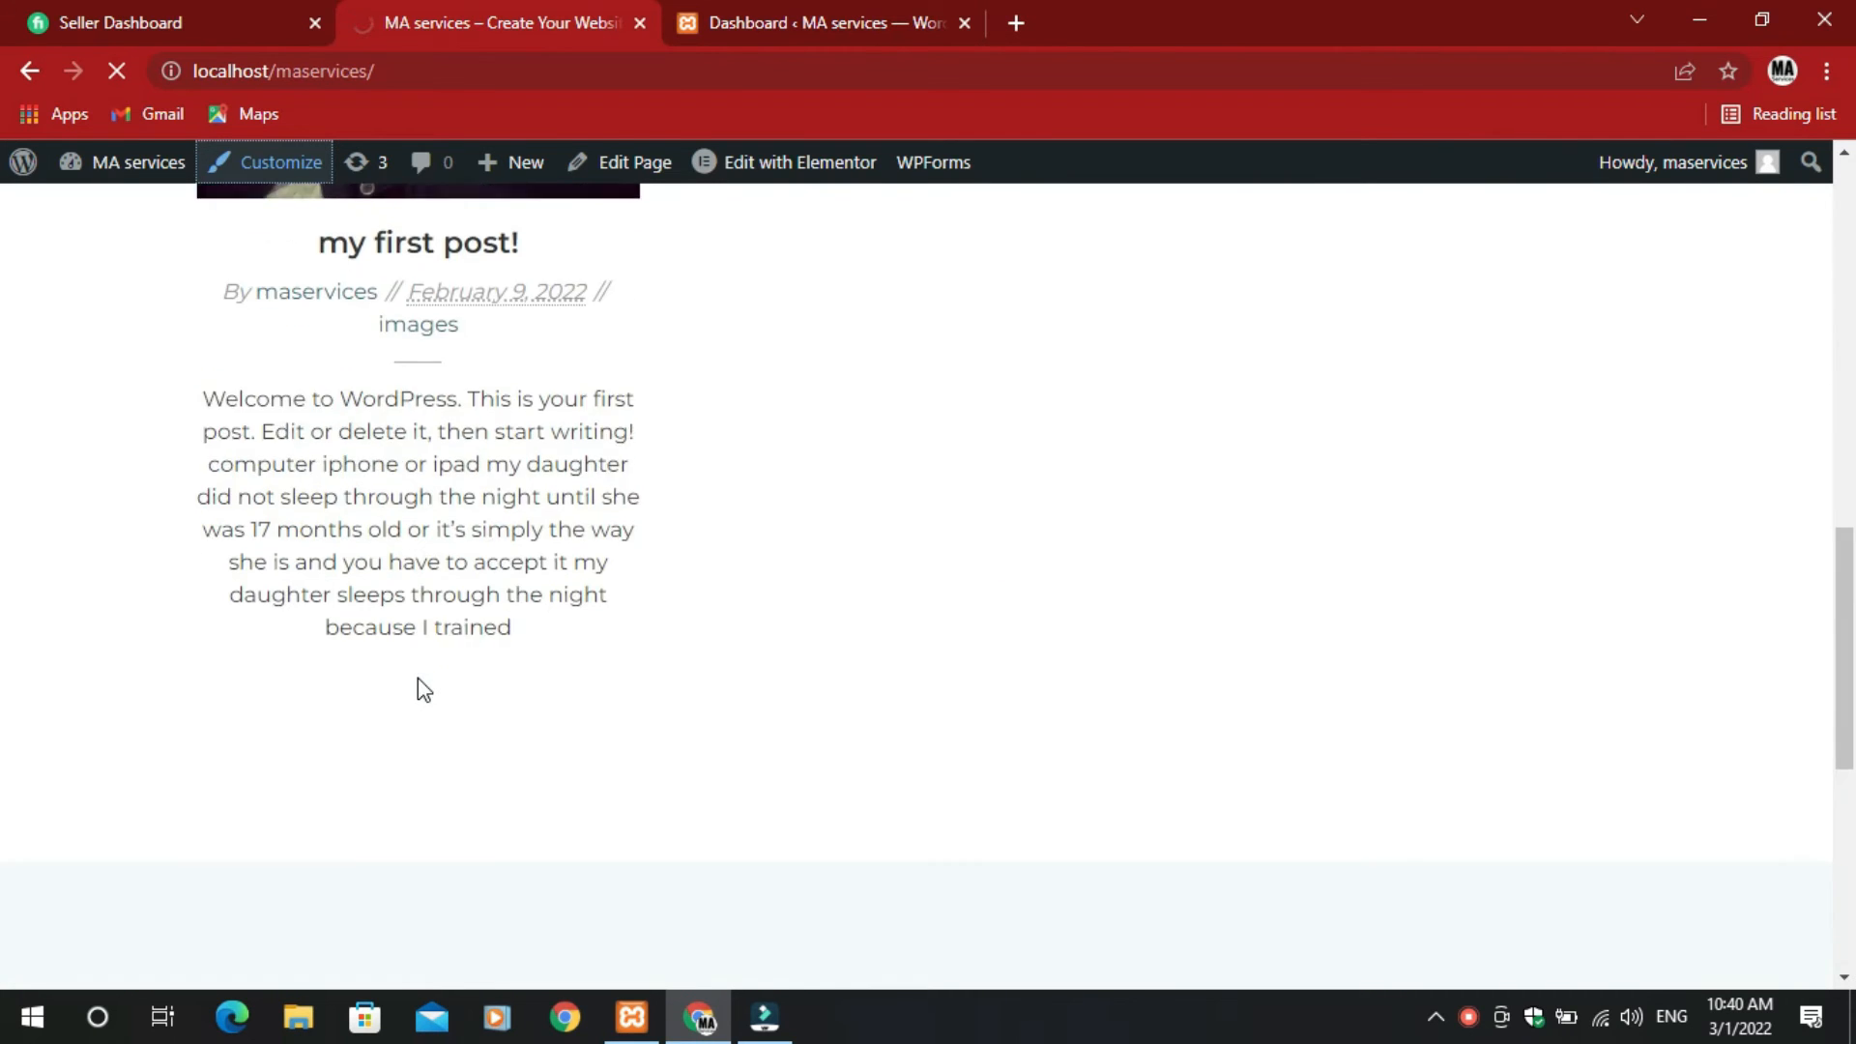
scroll(445, 676, down, 6)
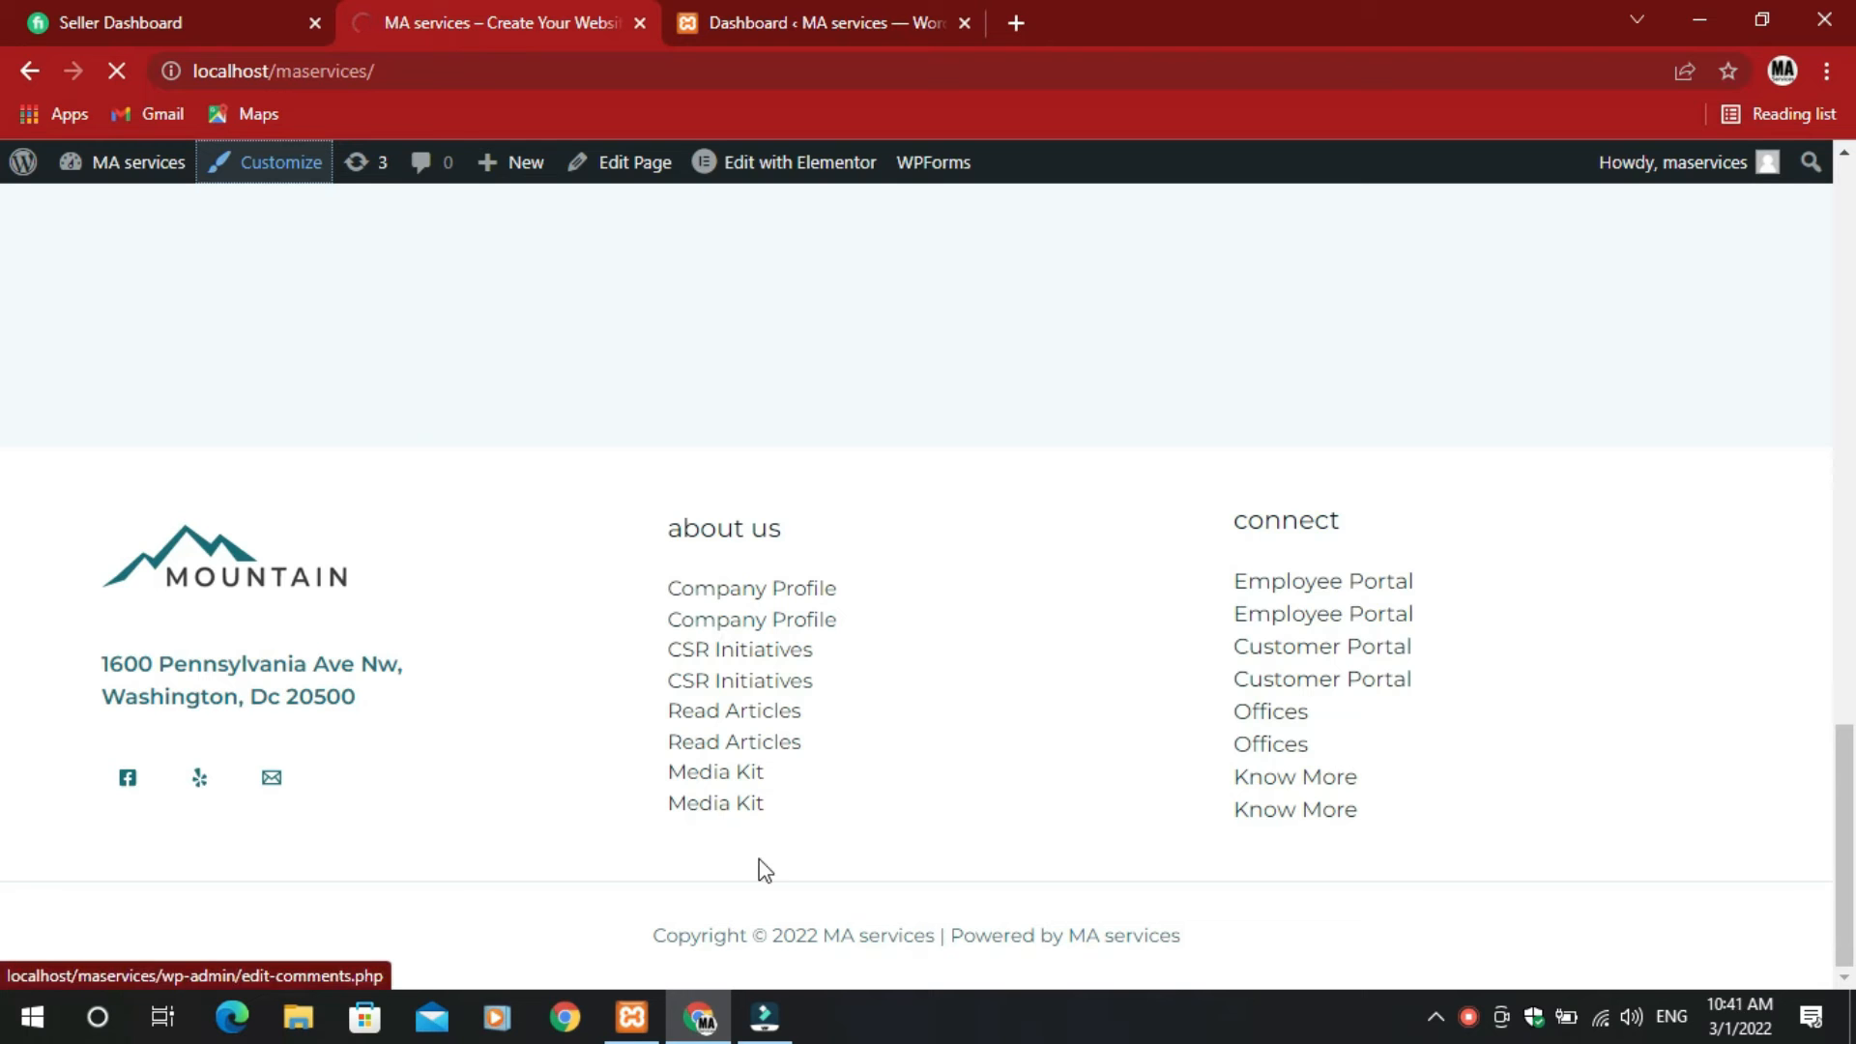
scroll(735, 638, up, 2)
scroll(527, 739, down, 1)
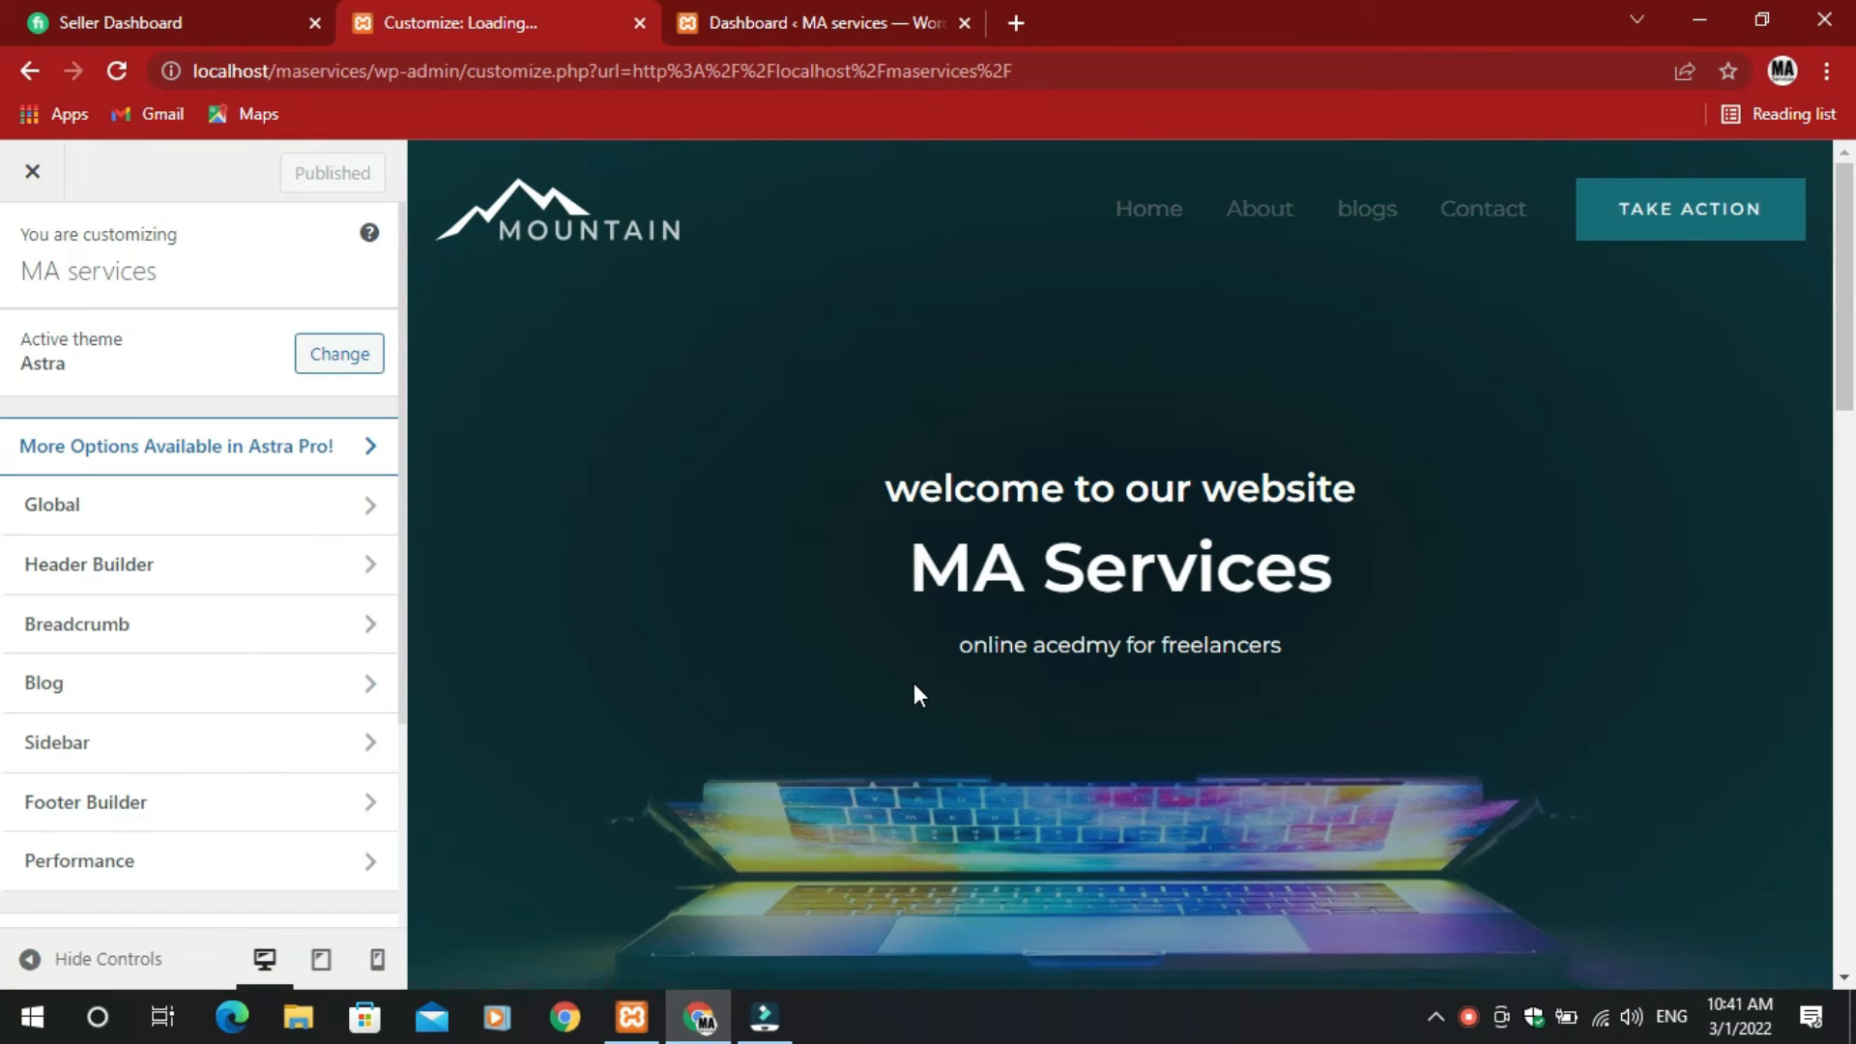
- Open the Primary Footer settings from the footer in the preview and go through their General options
scroll(913, 683, down, 15)
scroll(932, 698, down, 3)
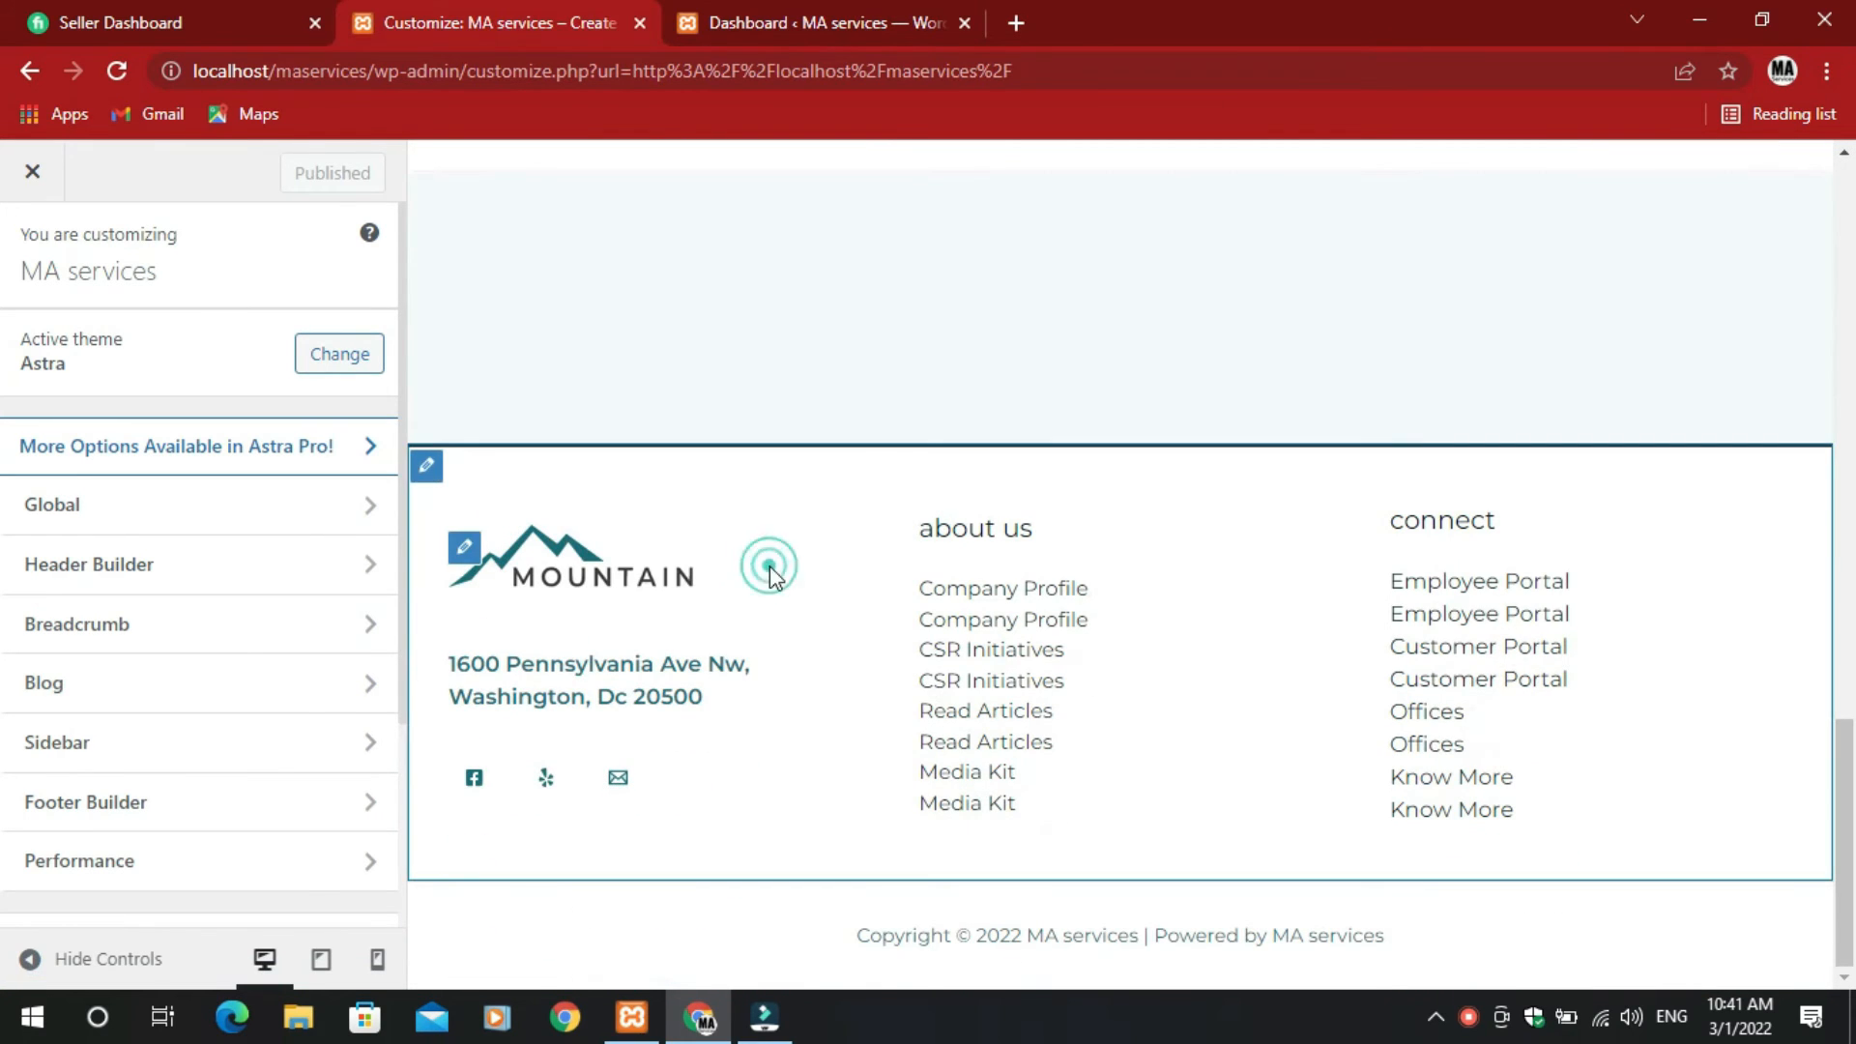
click(429, 468)
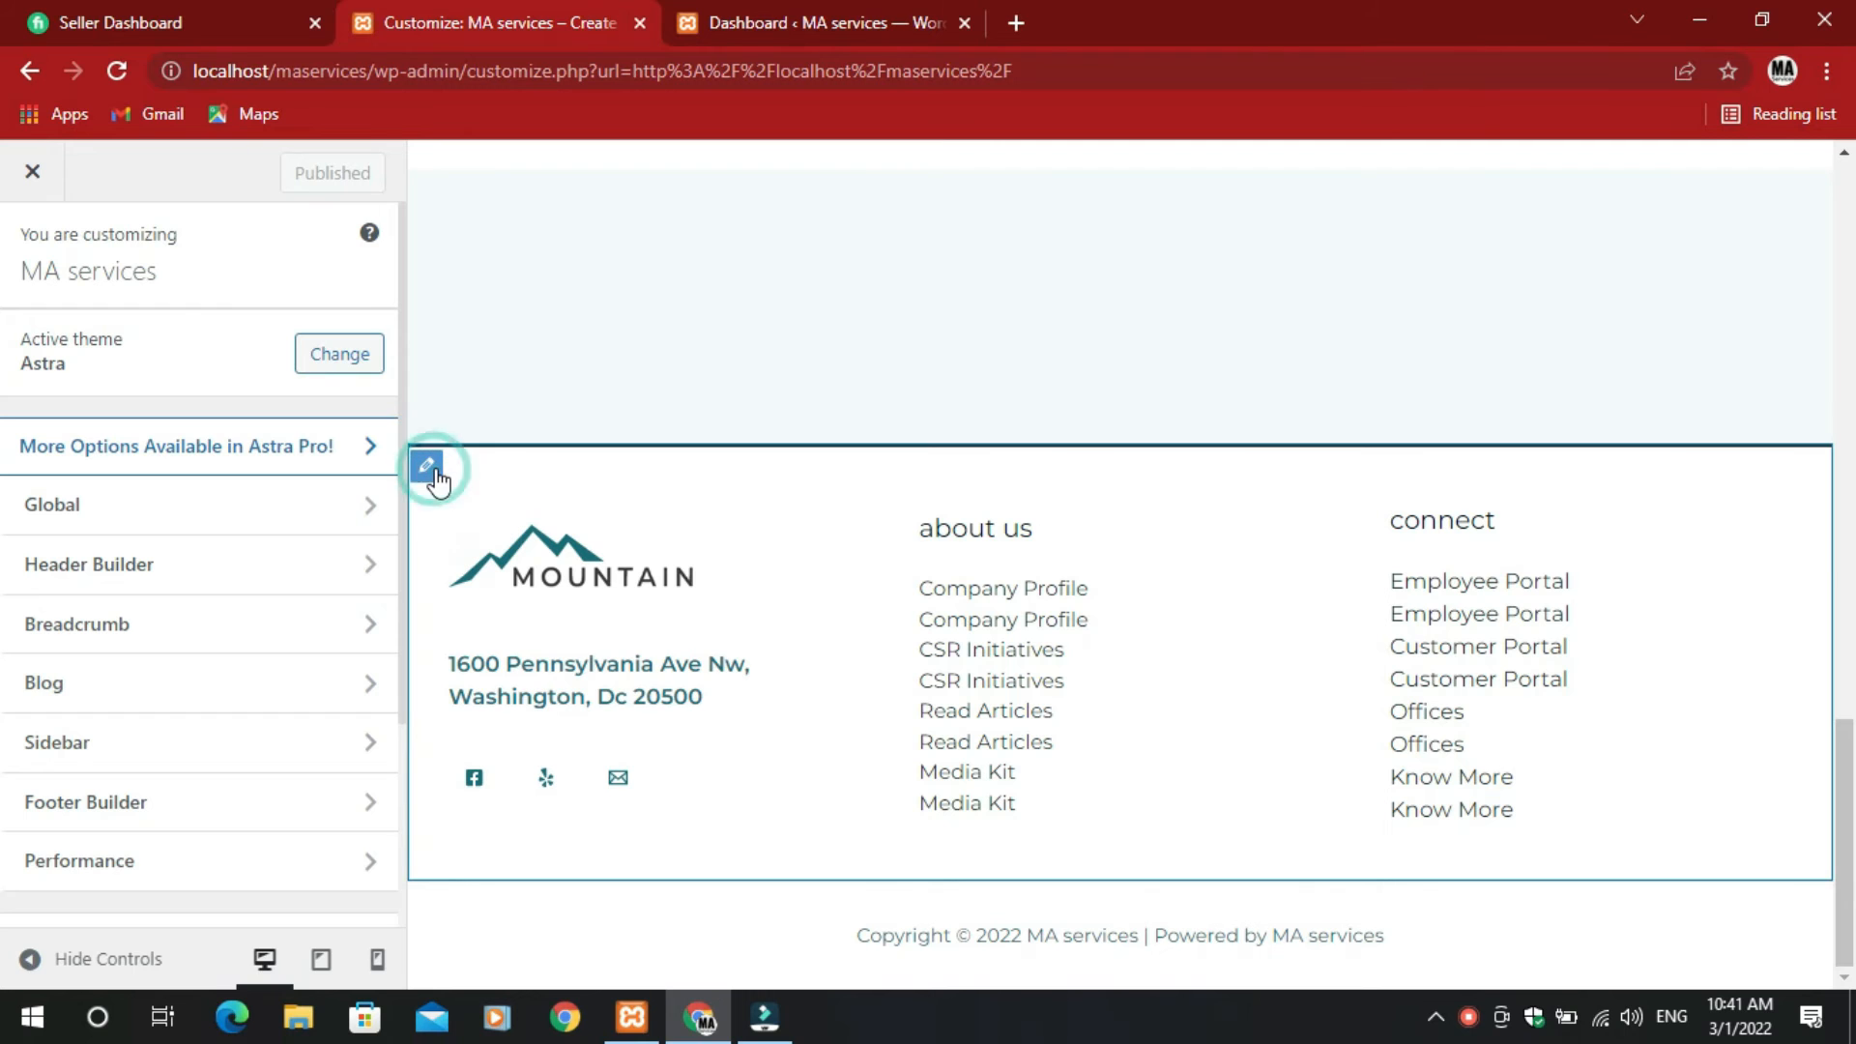
click(428, 468)
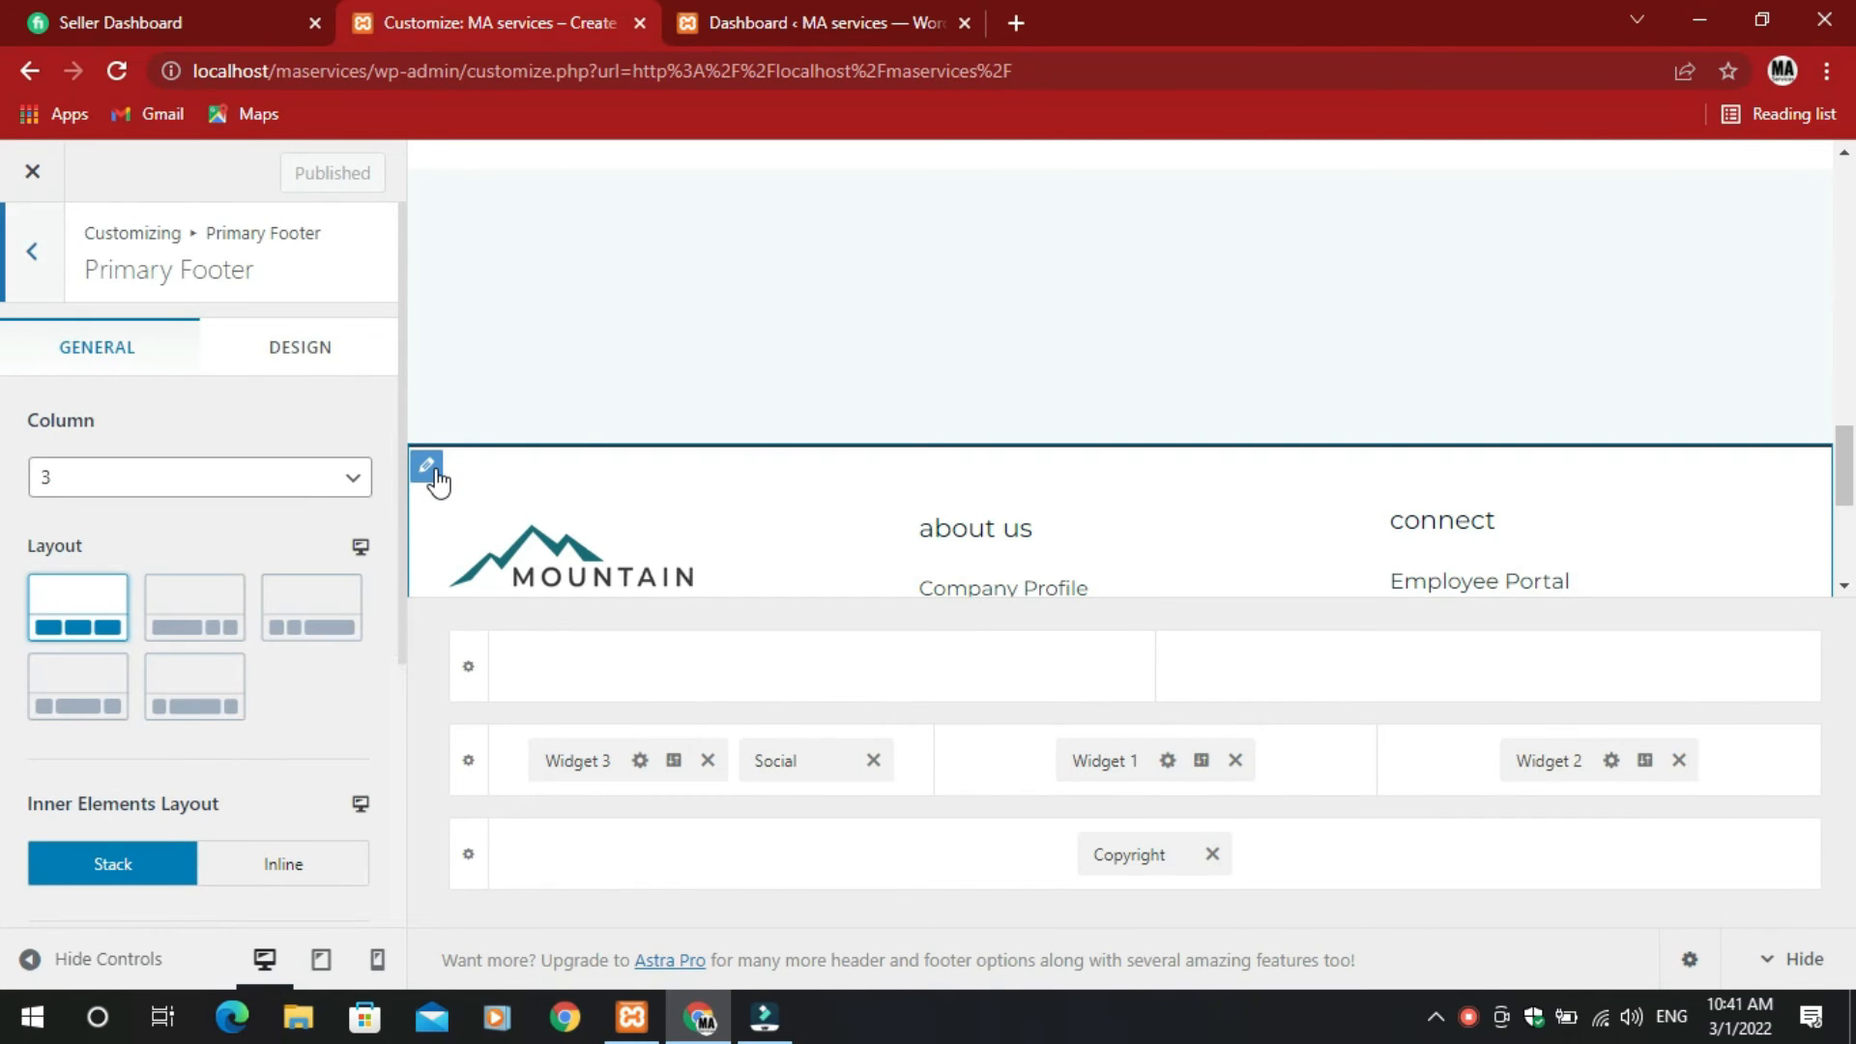
scroll(280, 725, down, 4)
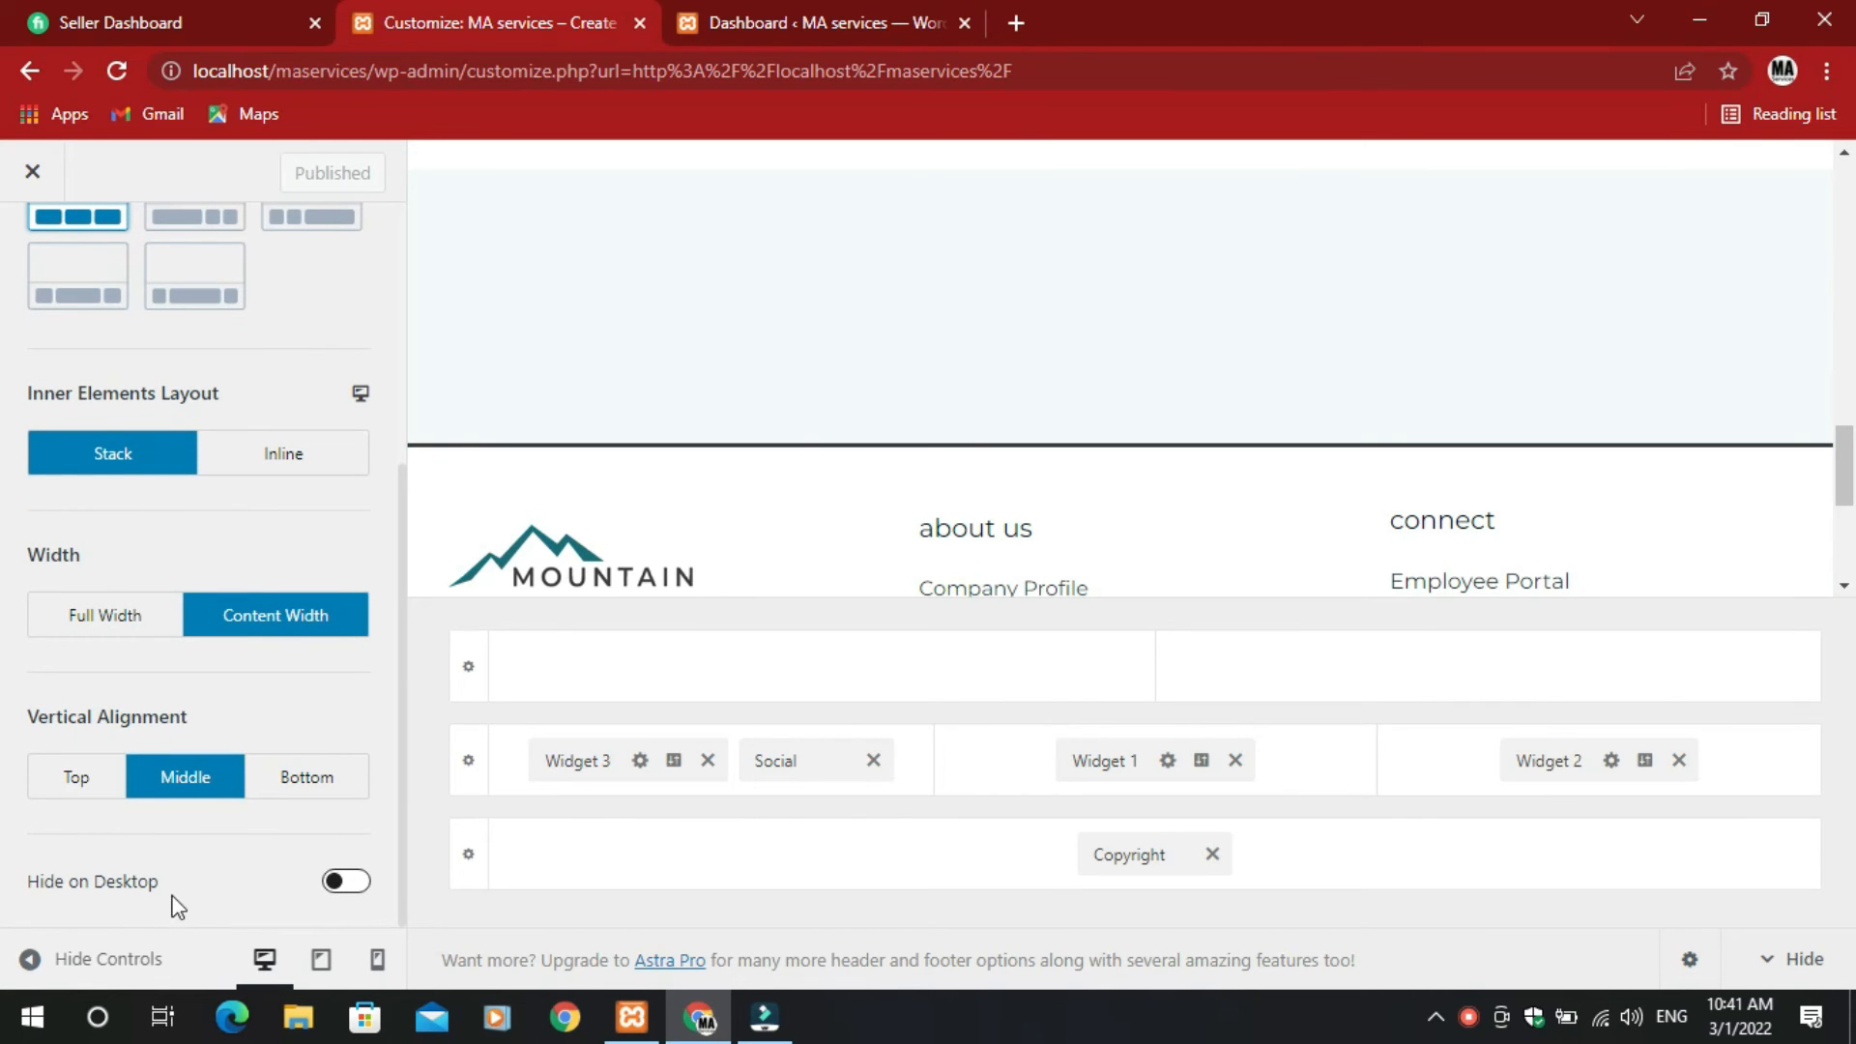
- Hide the Primary Footer on desktop, publish the change, and check the home page preview from header to bottom
click(352, 888)
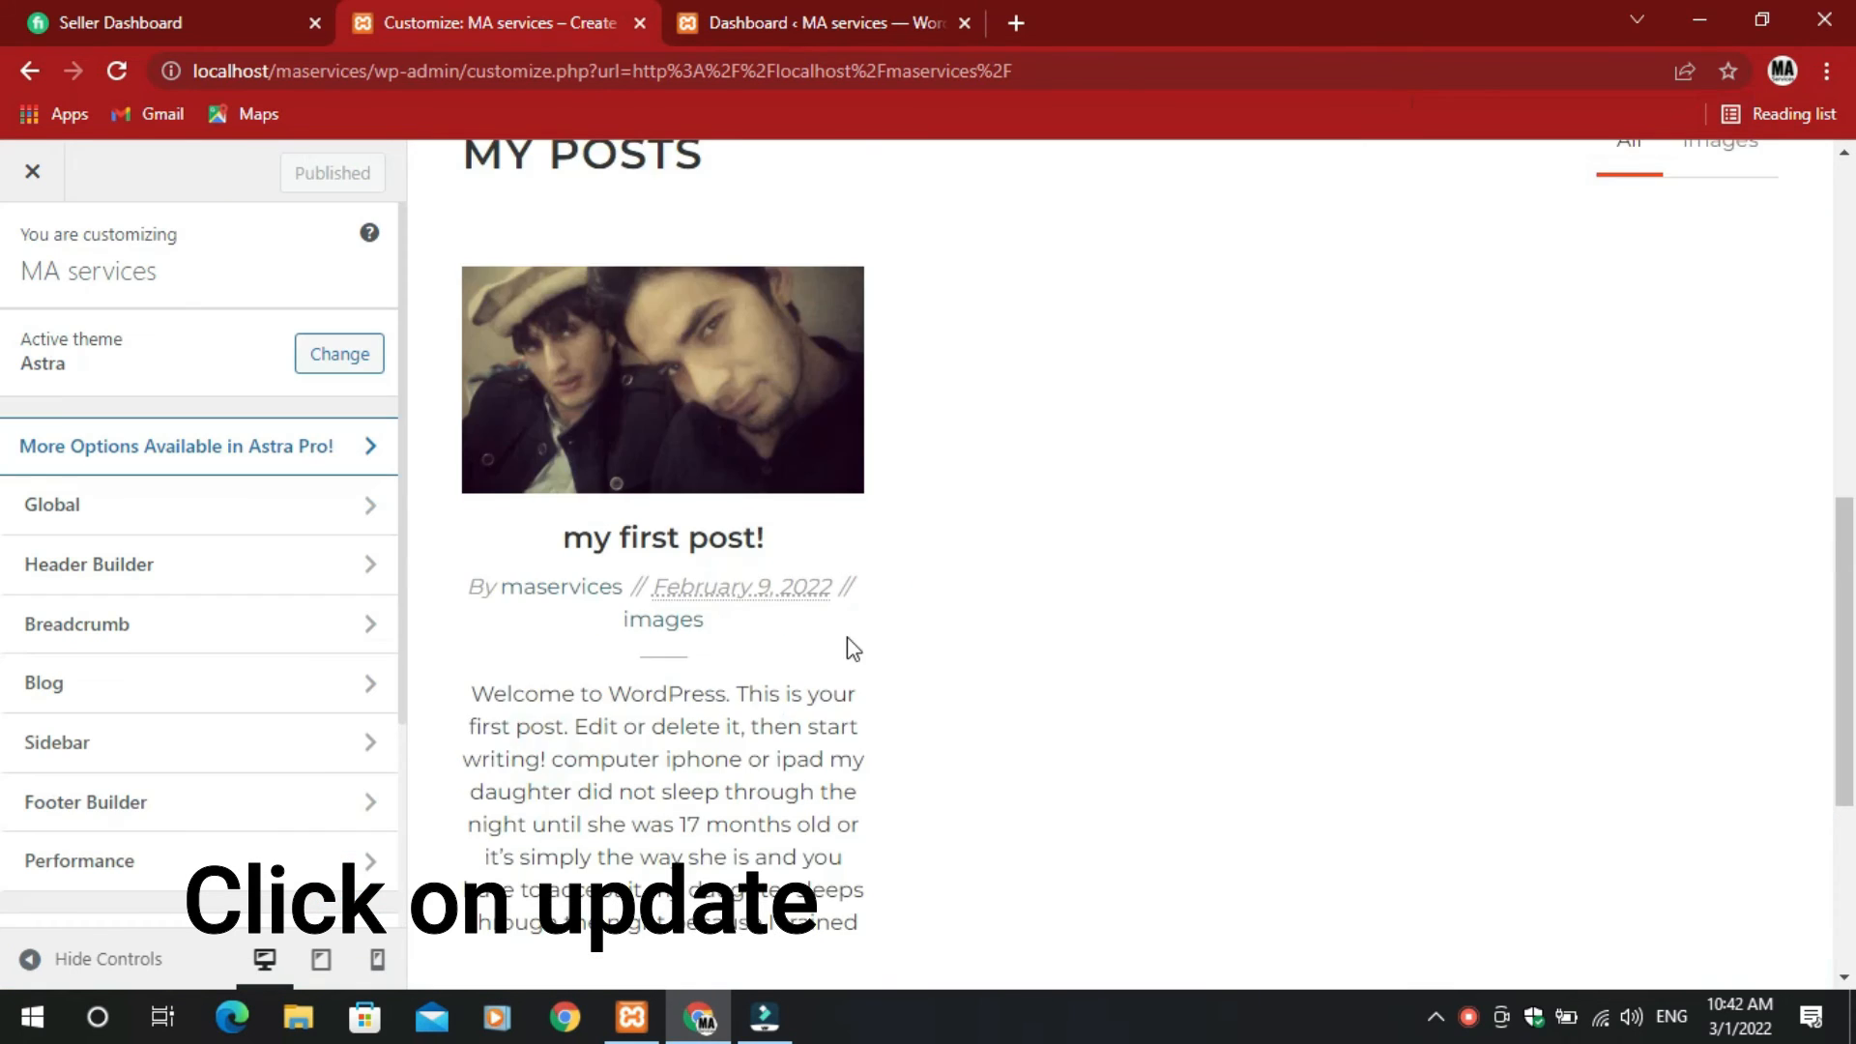
scroll(891, 634, down, 3)
scroll(913, 630, up, 3)
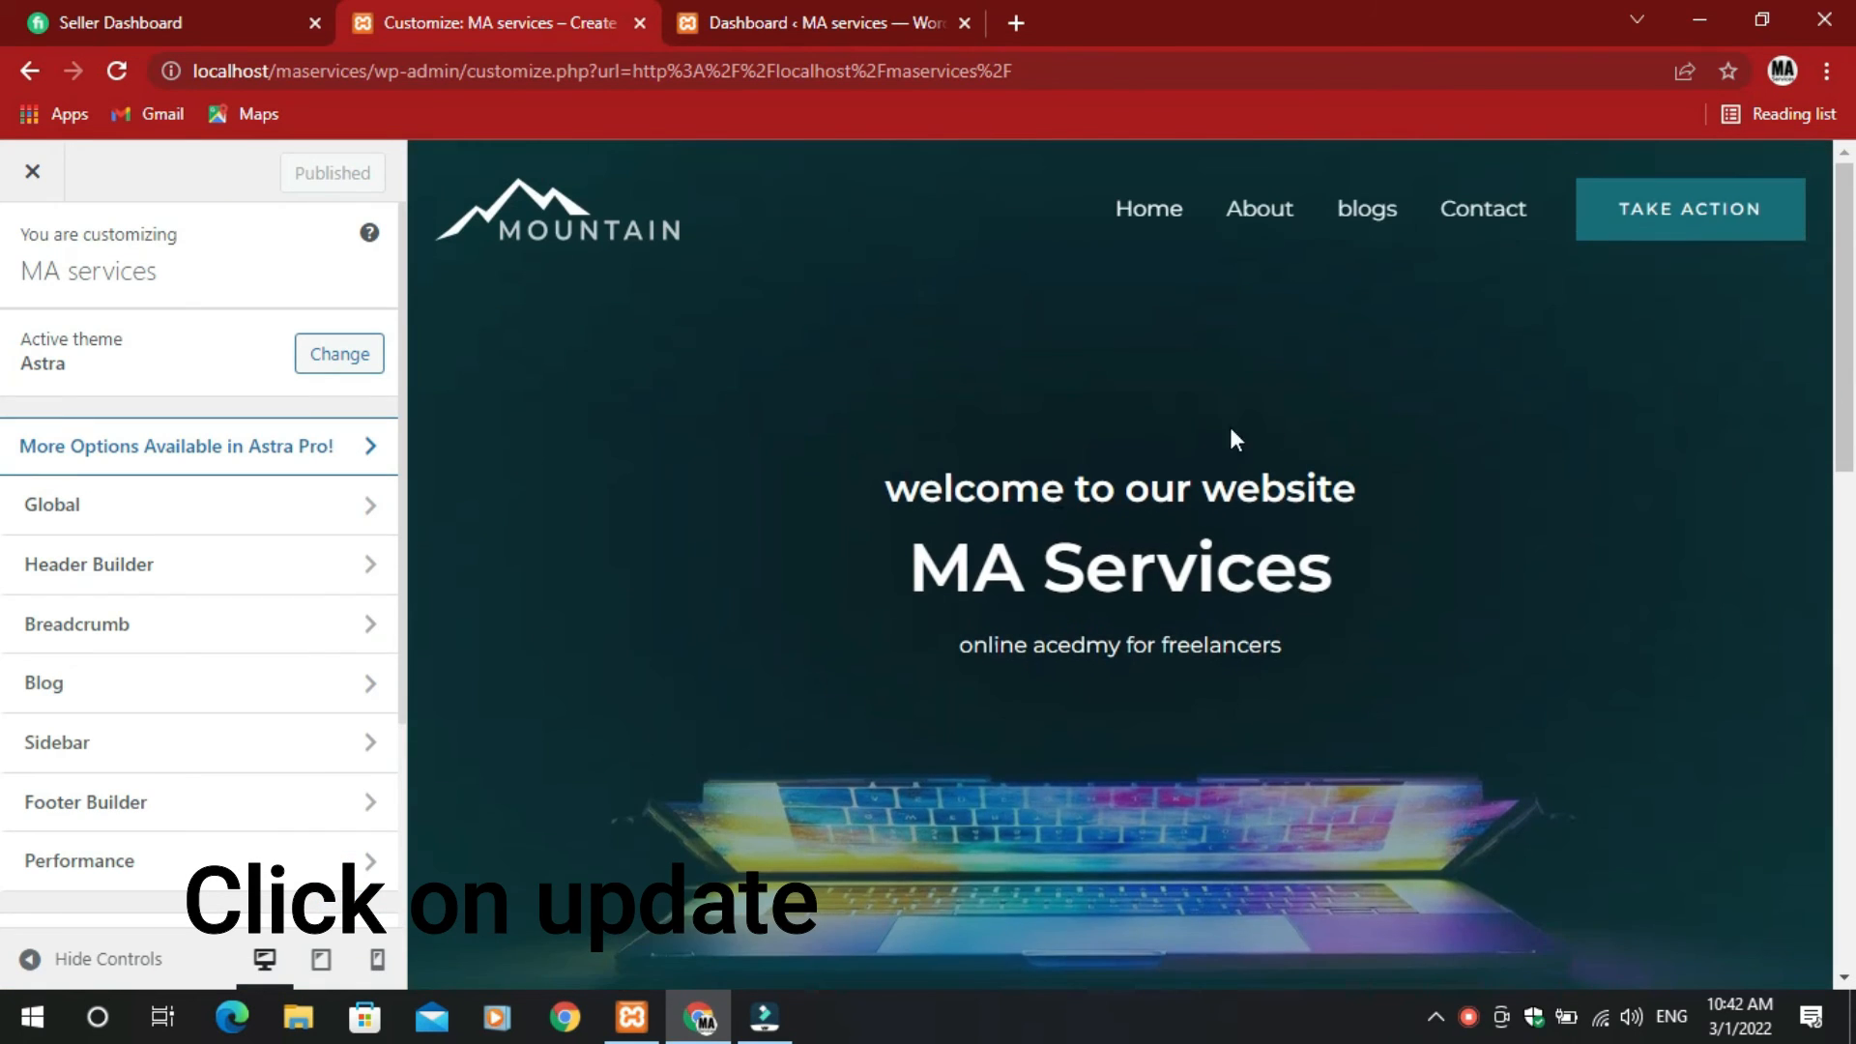
scroll(926, 397, down, 5)
scroll(926, 397, down, 6)
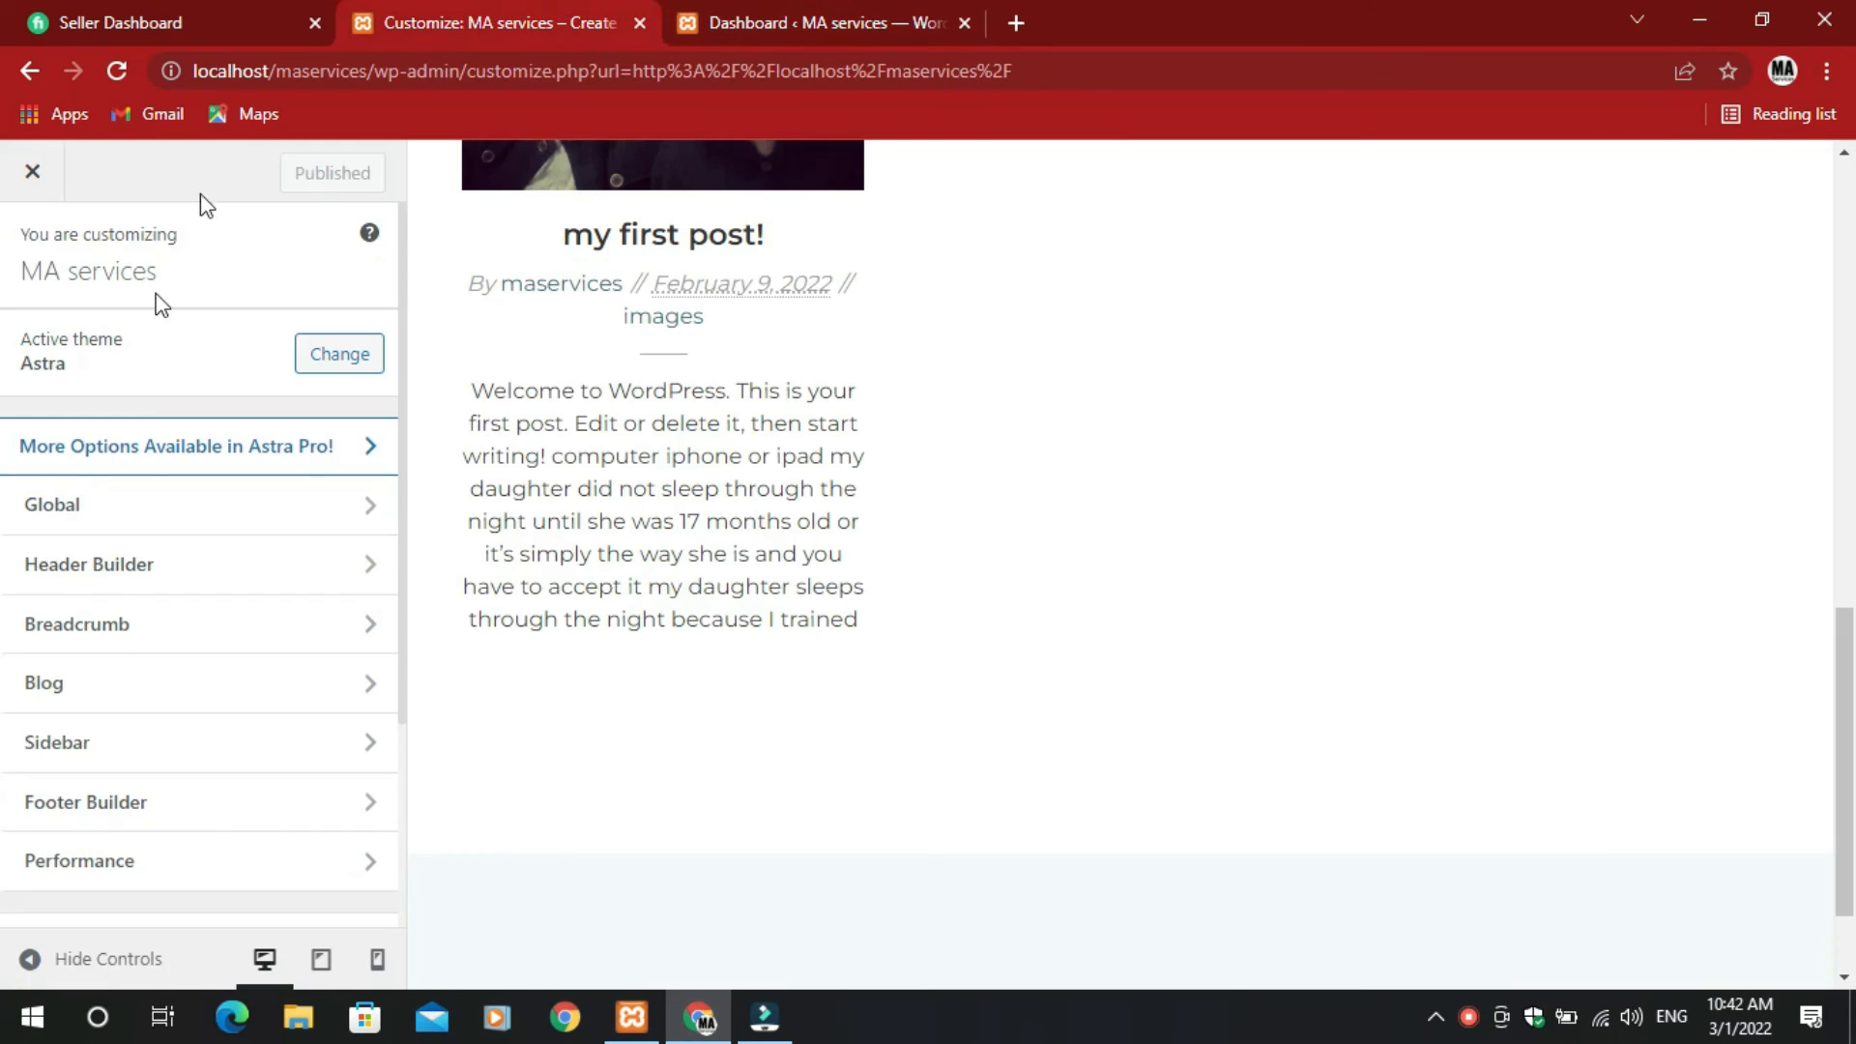
scroll(157, 298, down, 1)
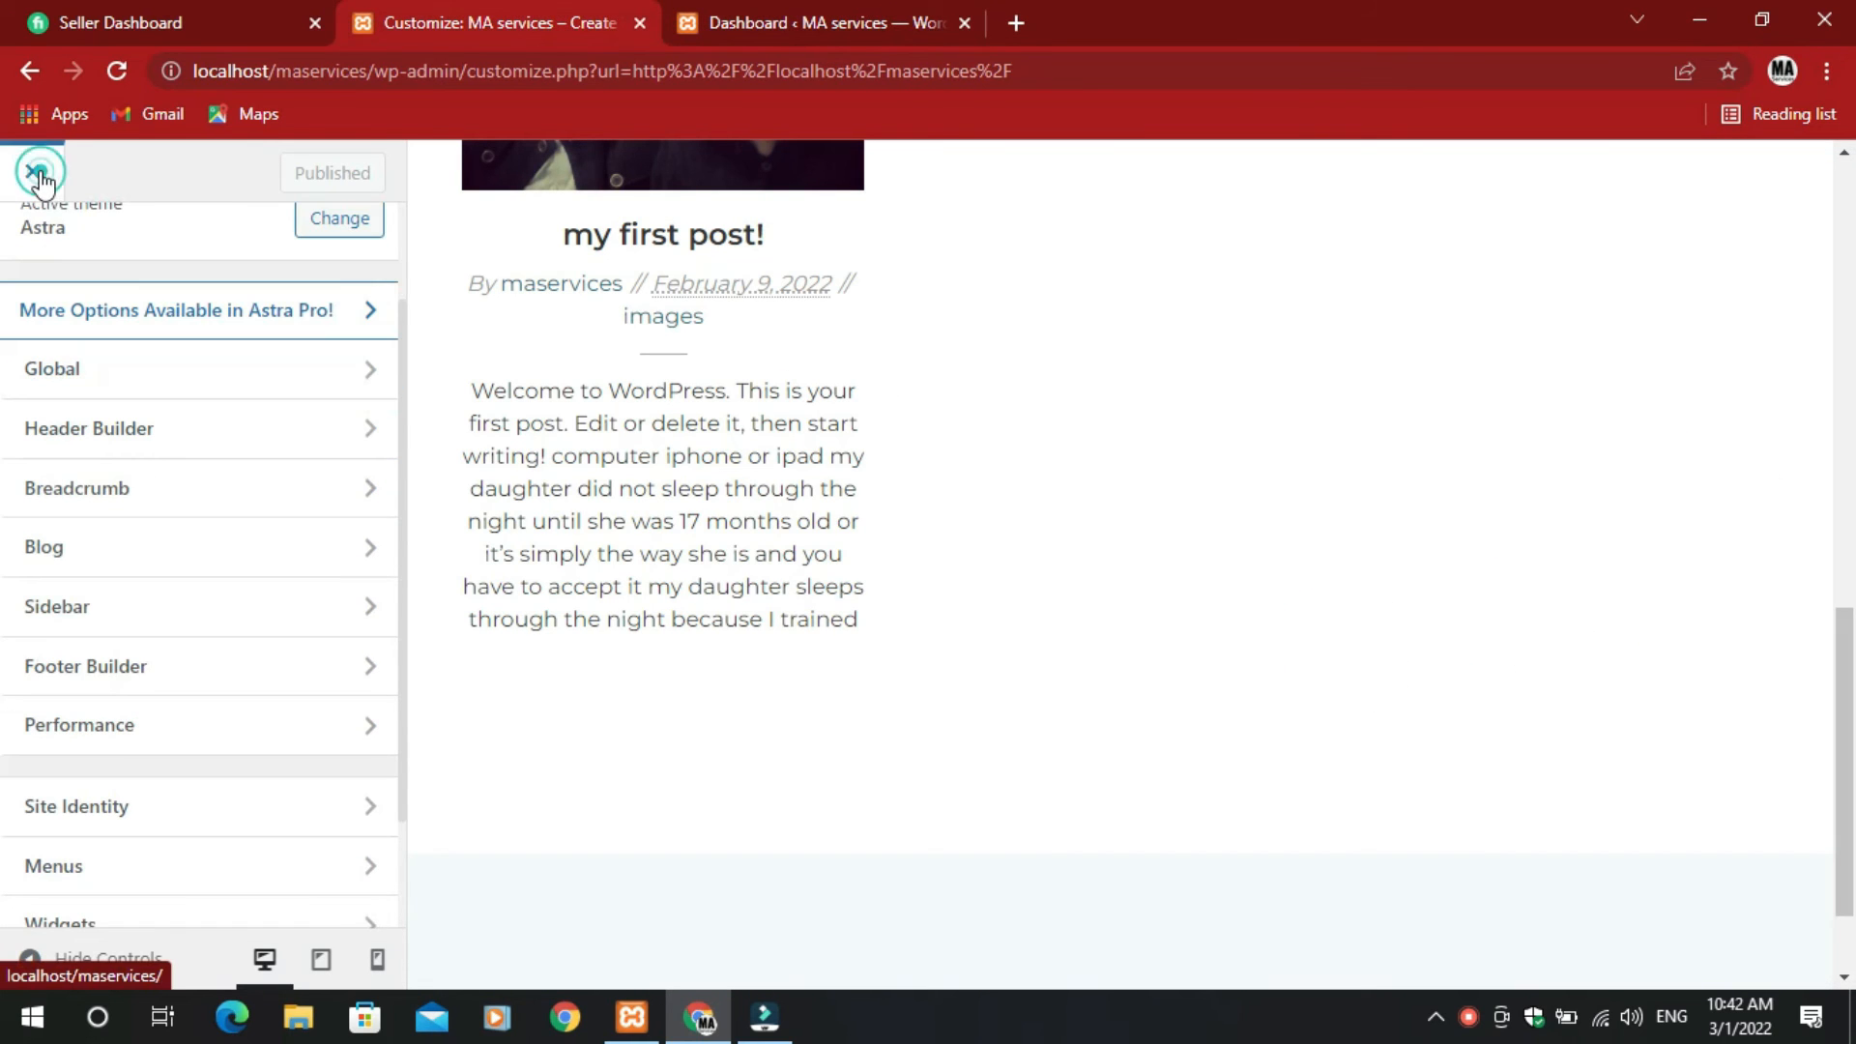
- Close the theme Customizer and examine the live home page from the header to the bottom
click(35, 174)
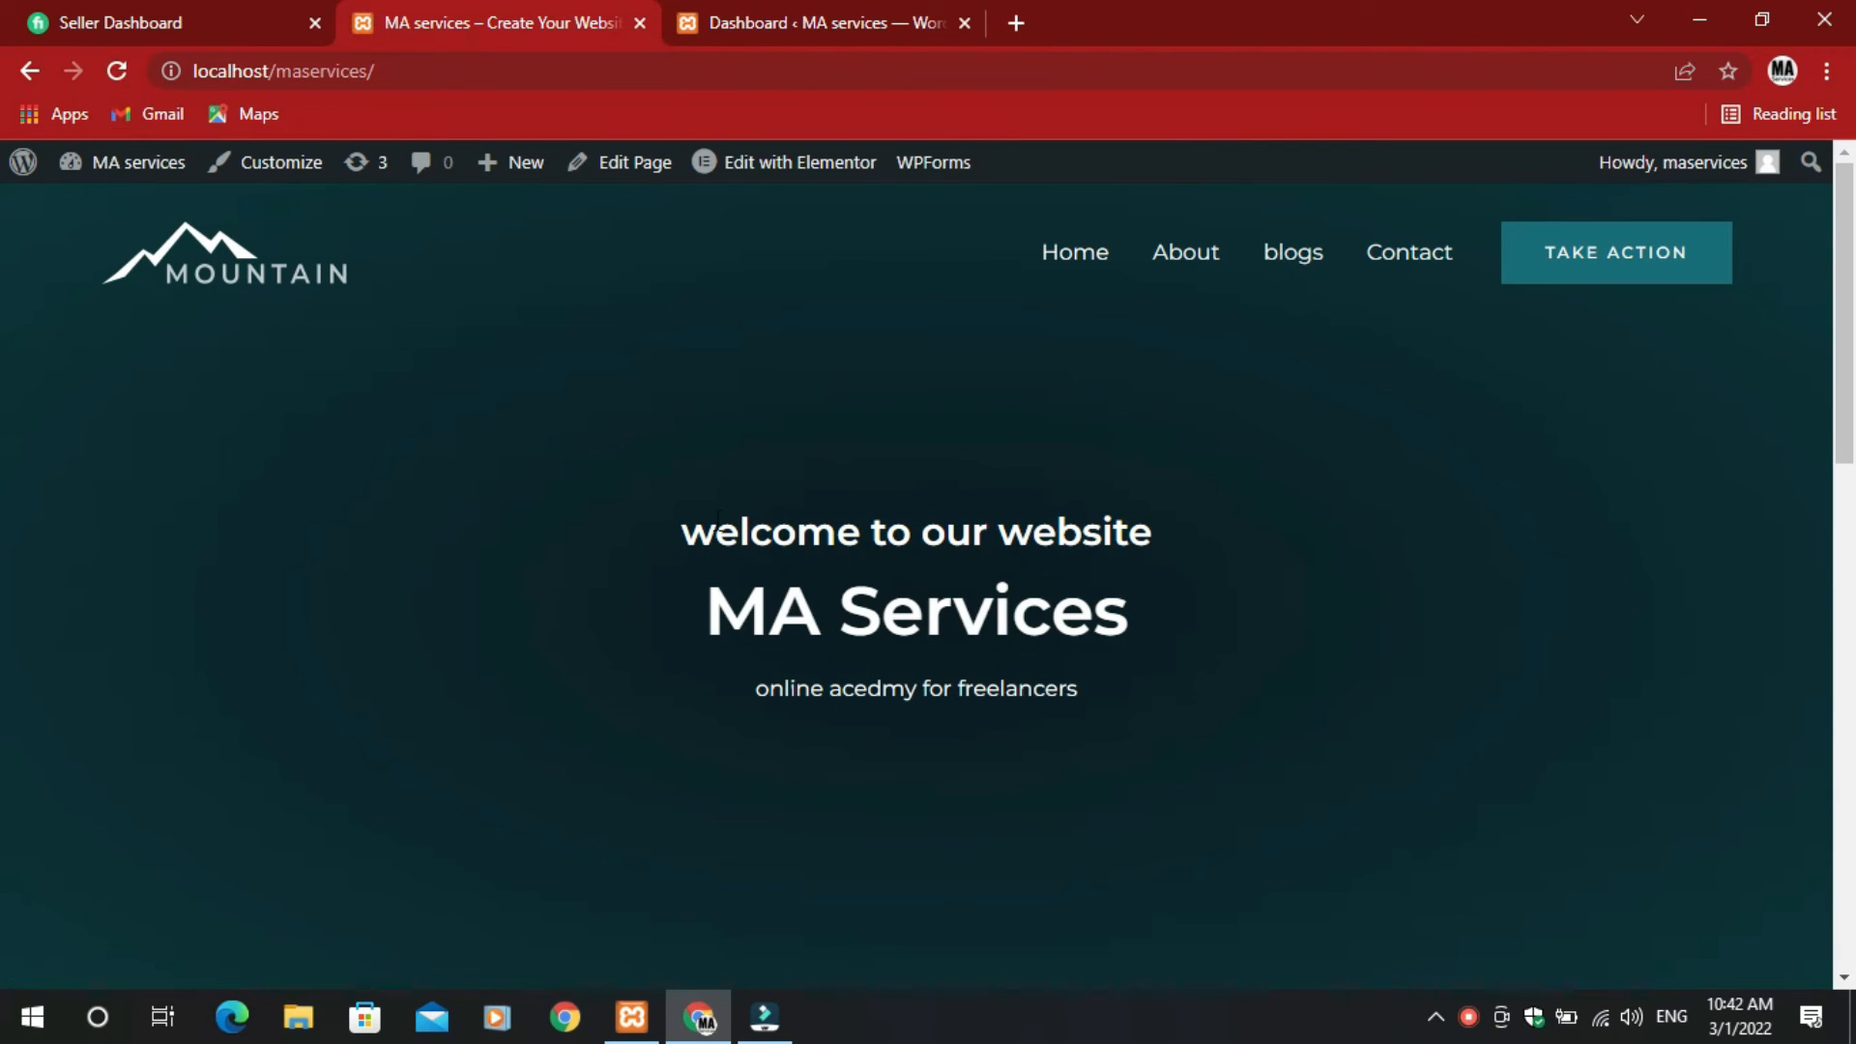
scroll(837, 488, down, 10)
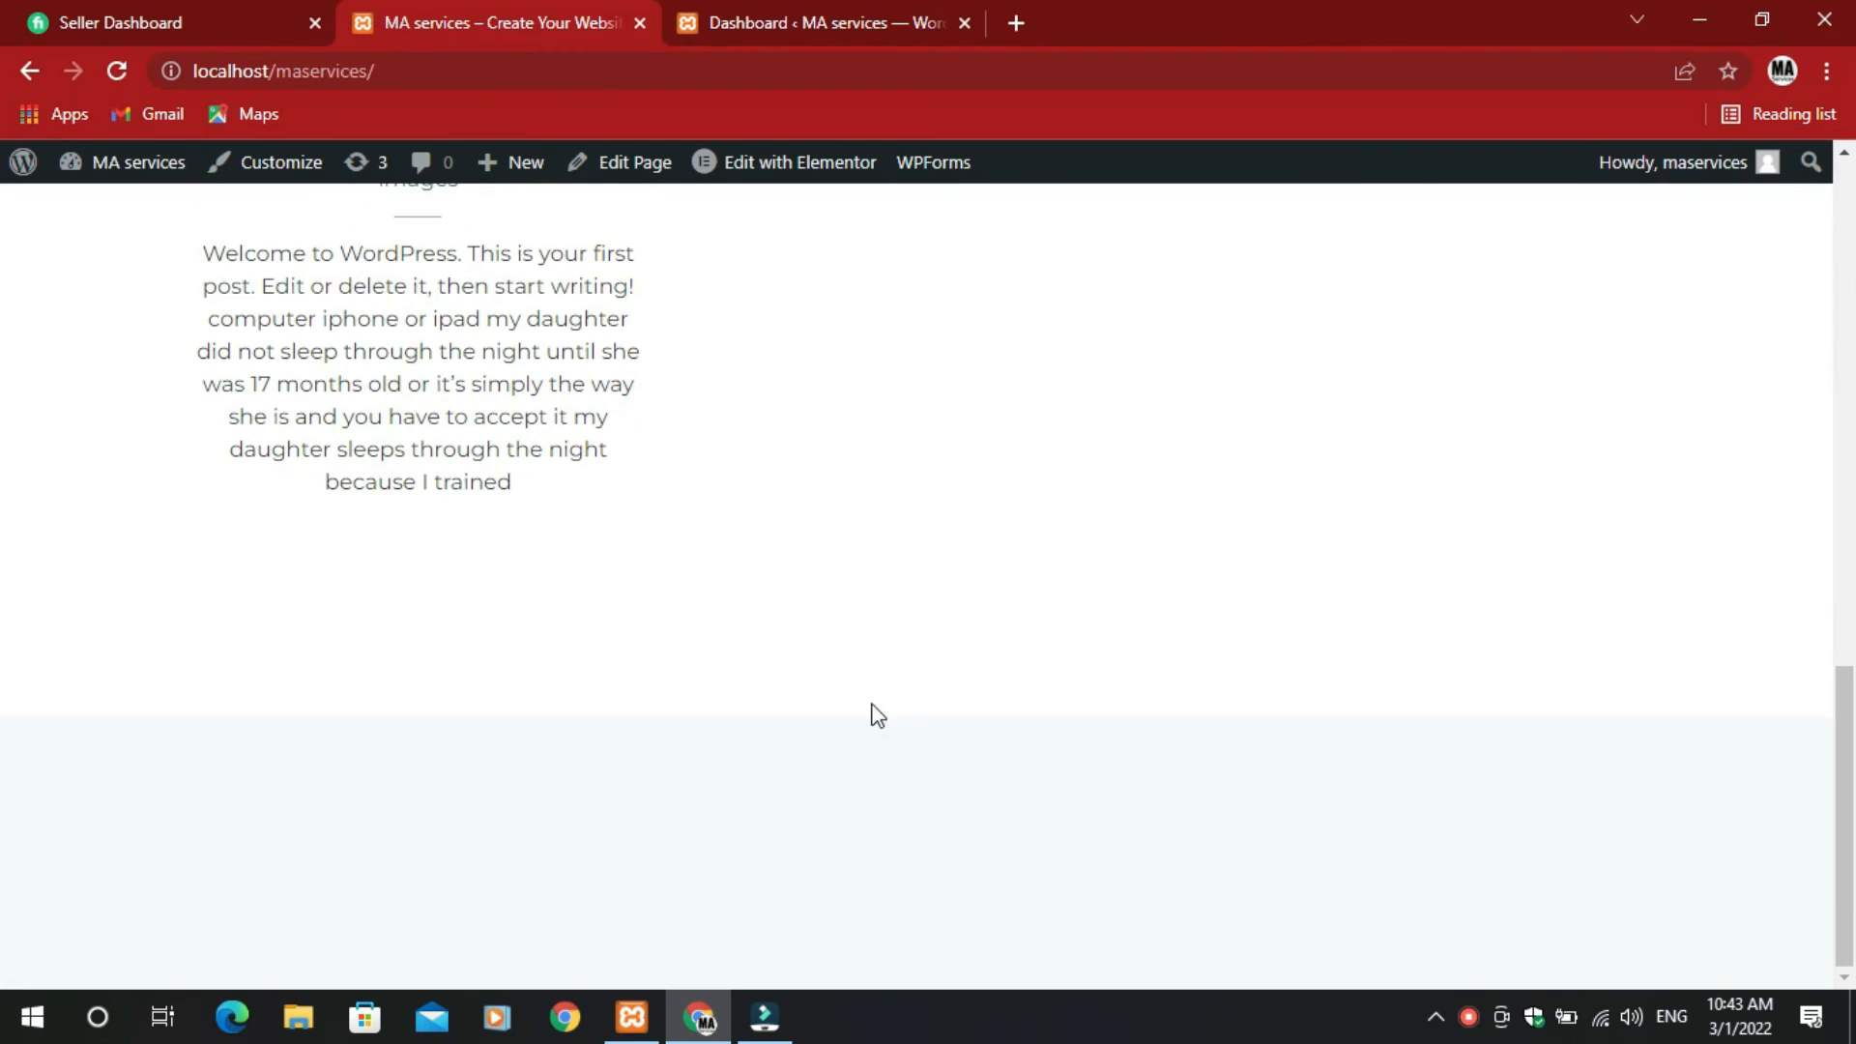
scroll(945, 716, up, 10)
scroll(945, 716, down, 8)
scroll(1226, 535, up, 10)
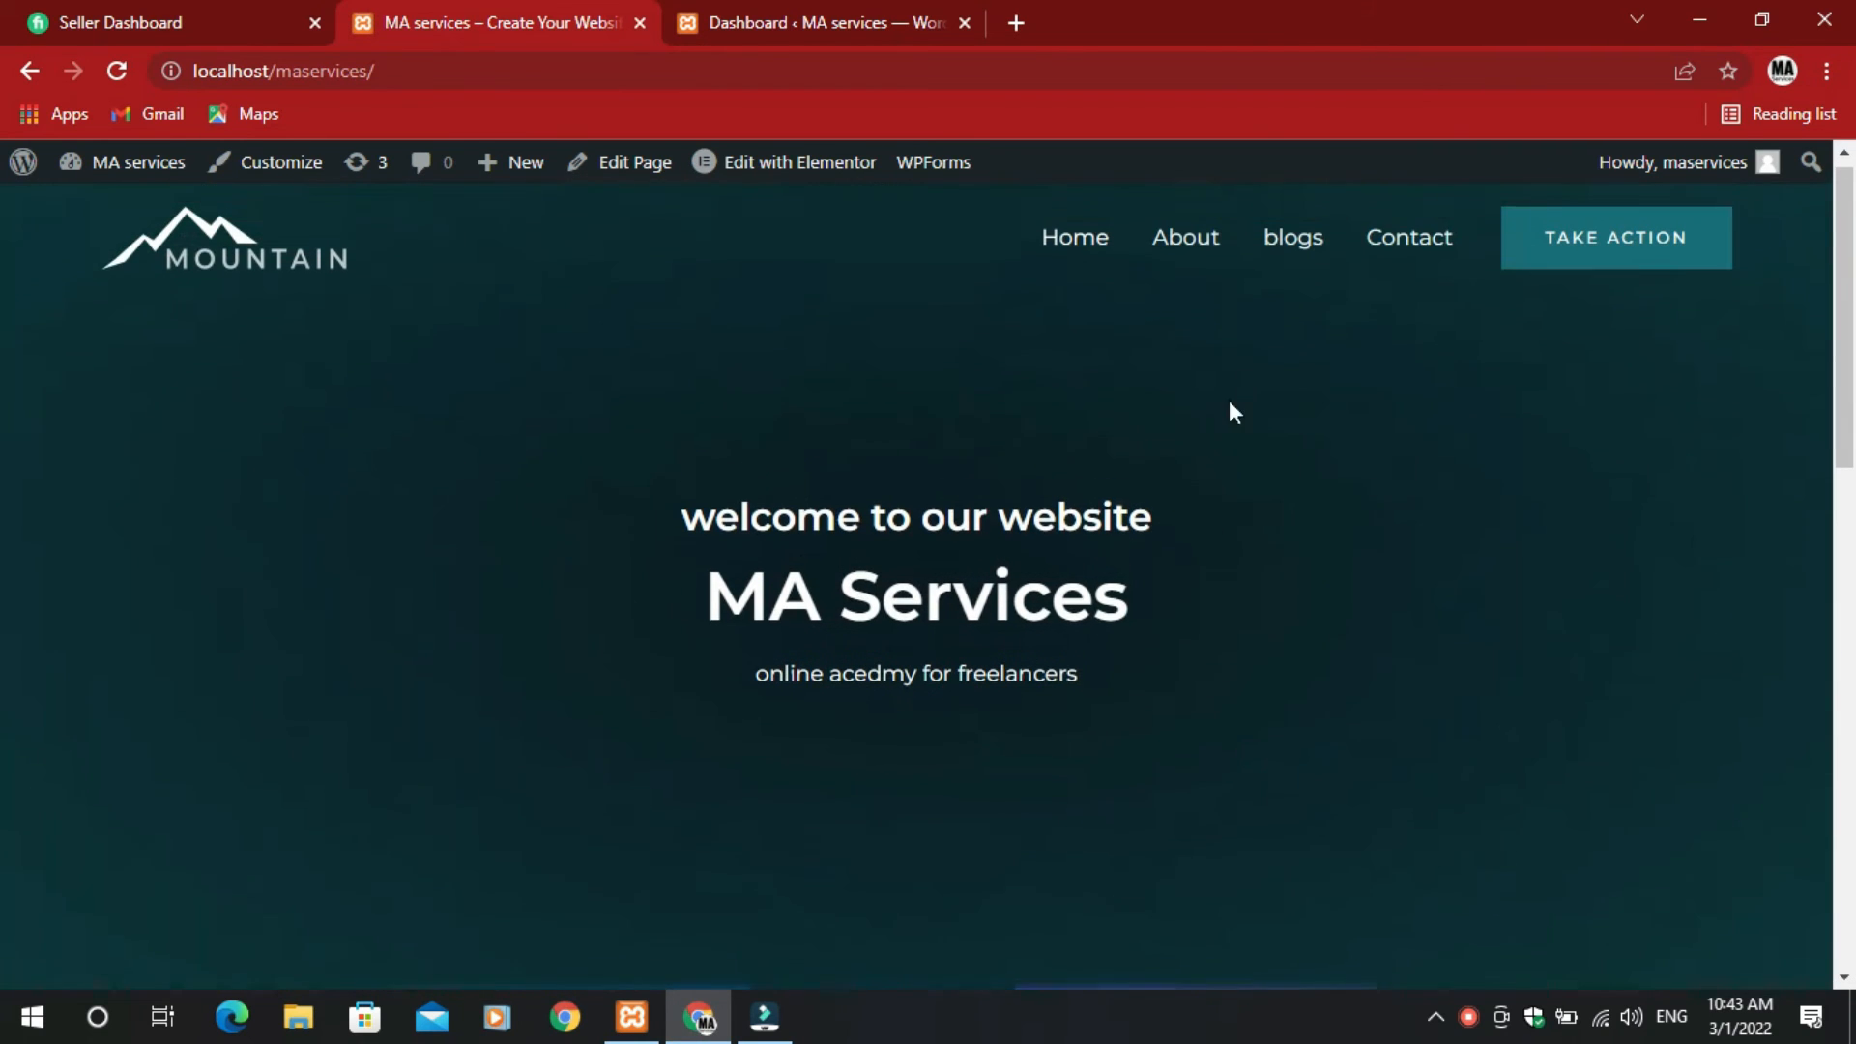
- Open the site's About page and look through its banner and introduction text
click(1174, 259)
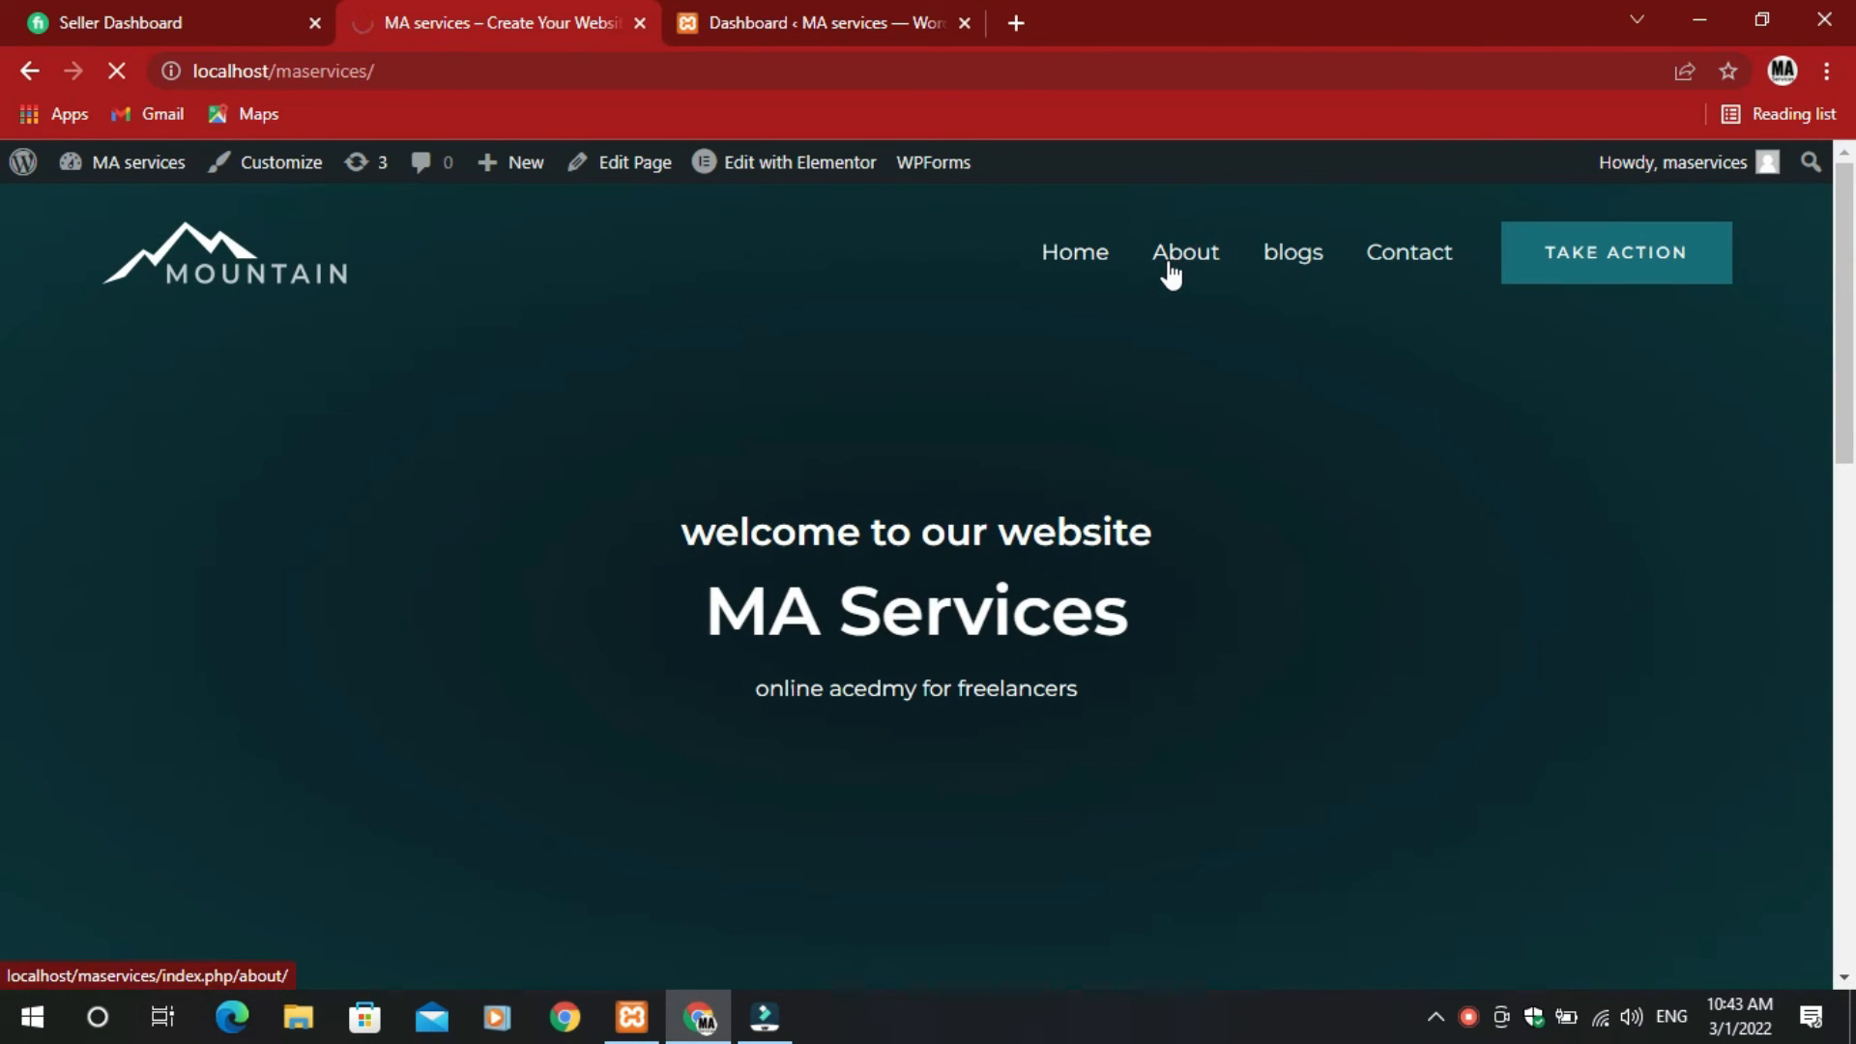
click(1161, 282)
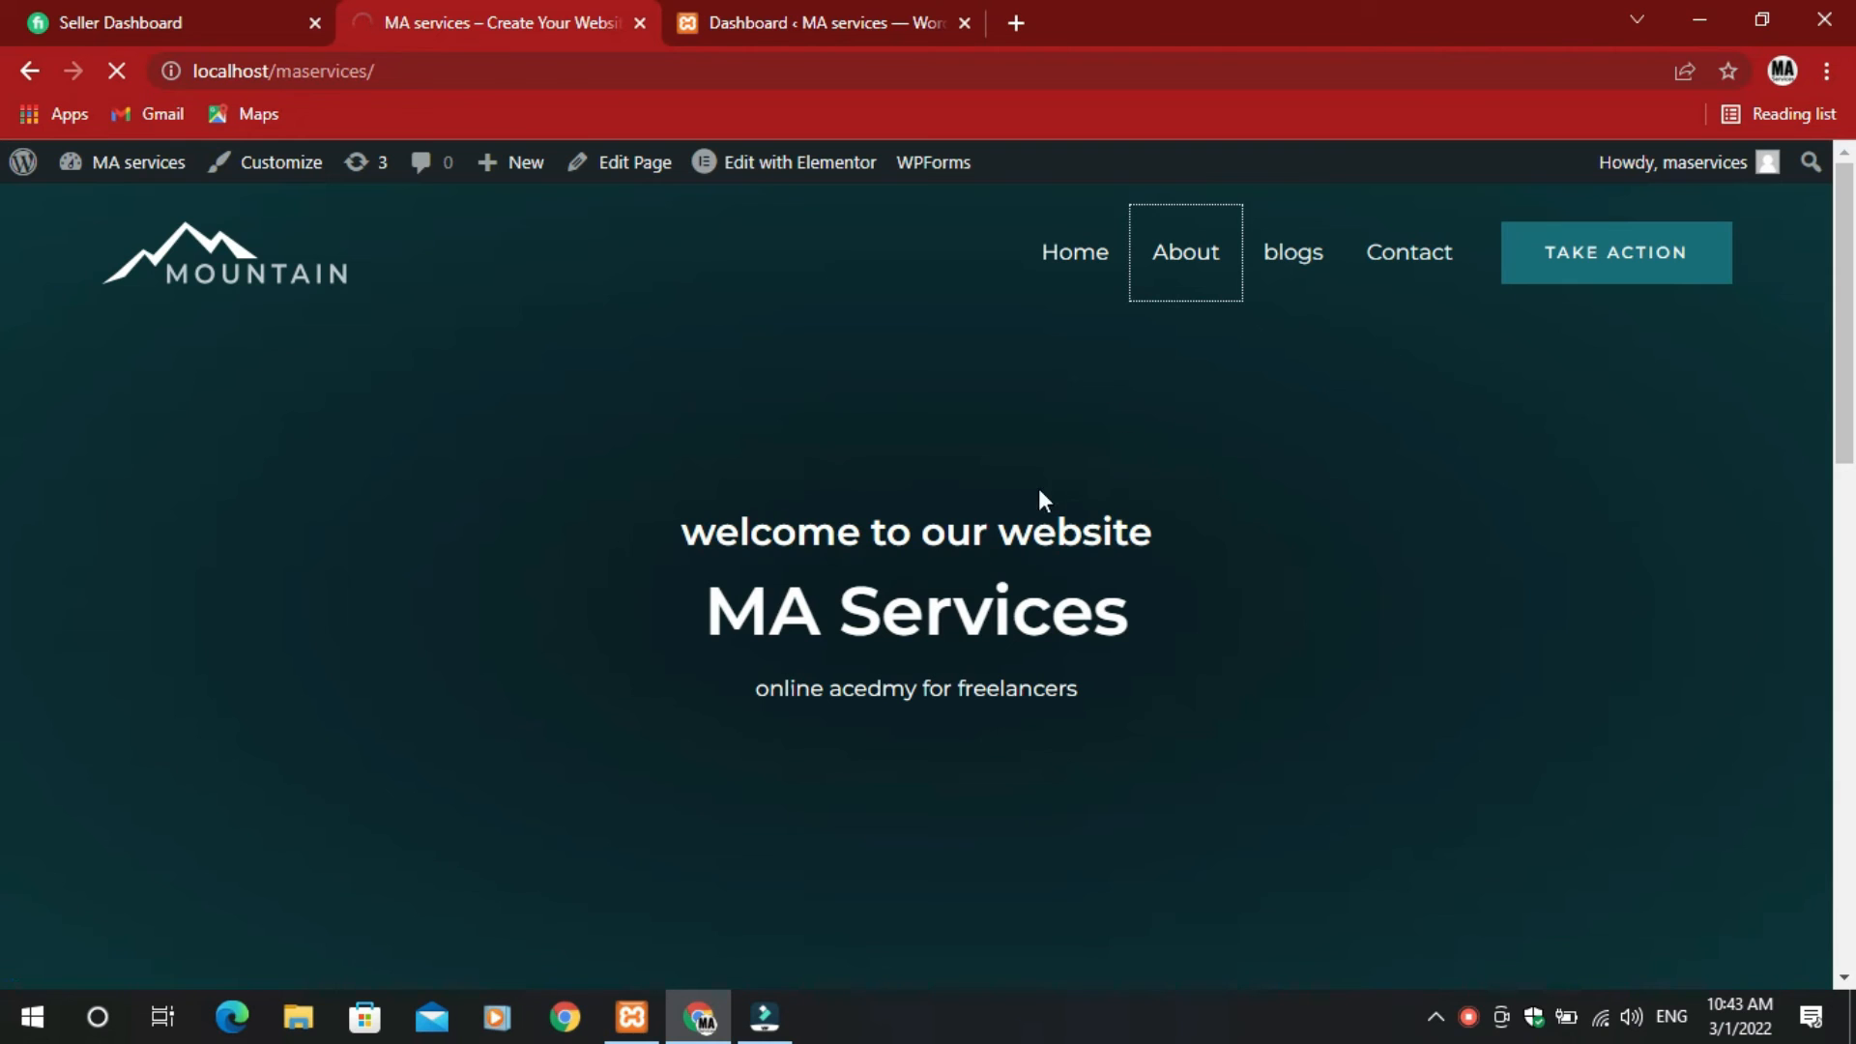
scroll(605, 738, down, 10)
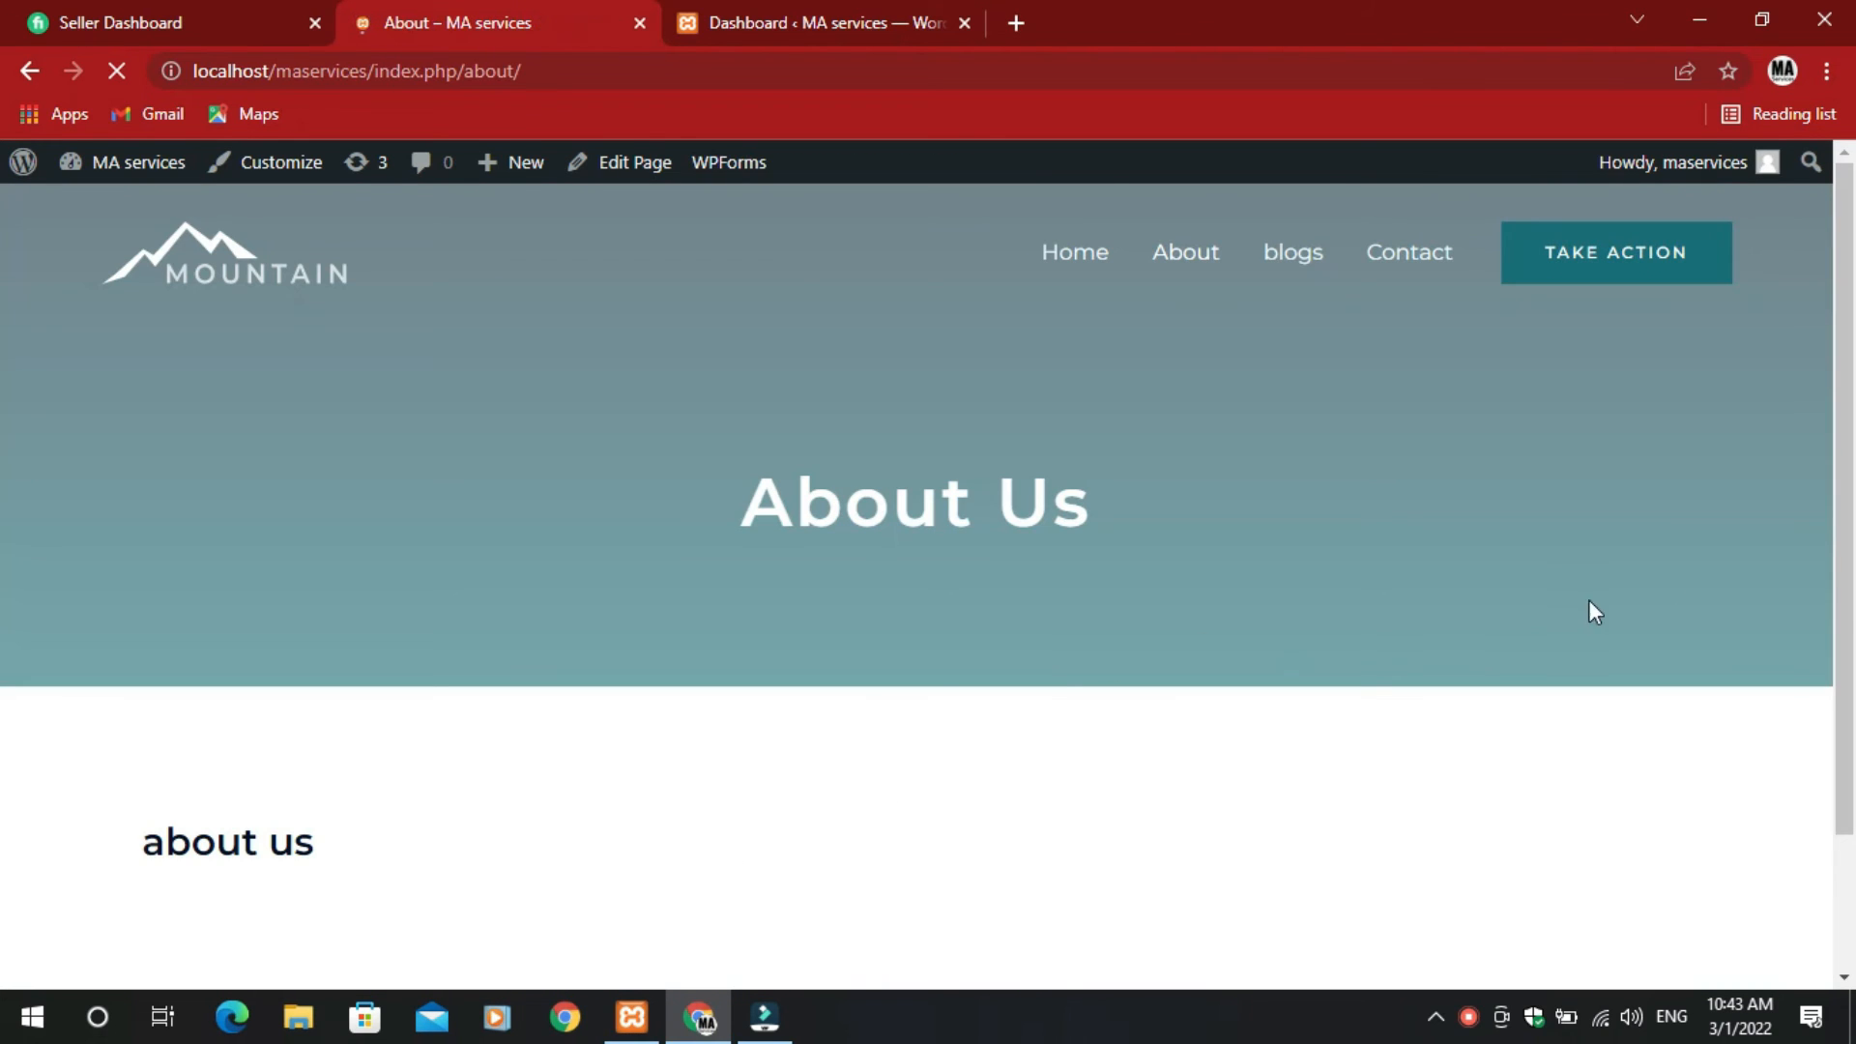
scroll(1060, 838, down, 2)
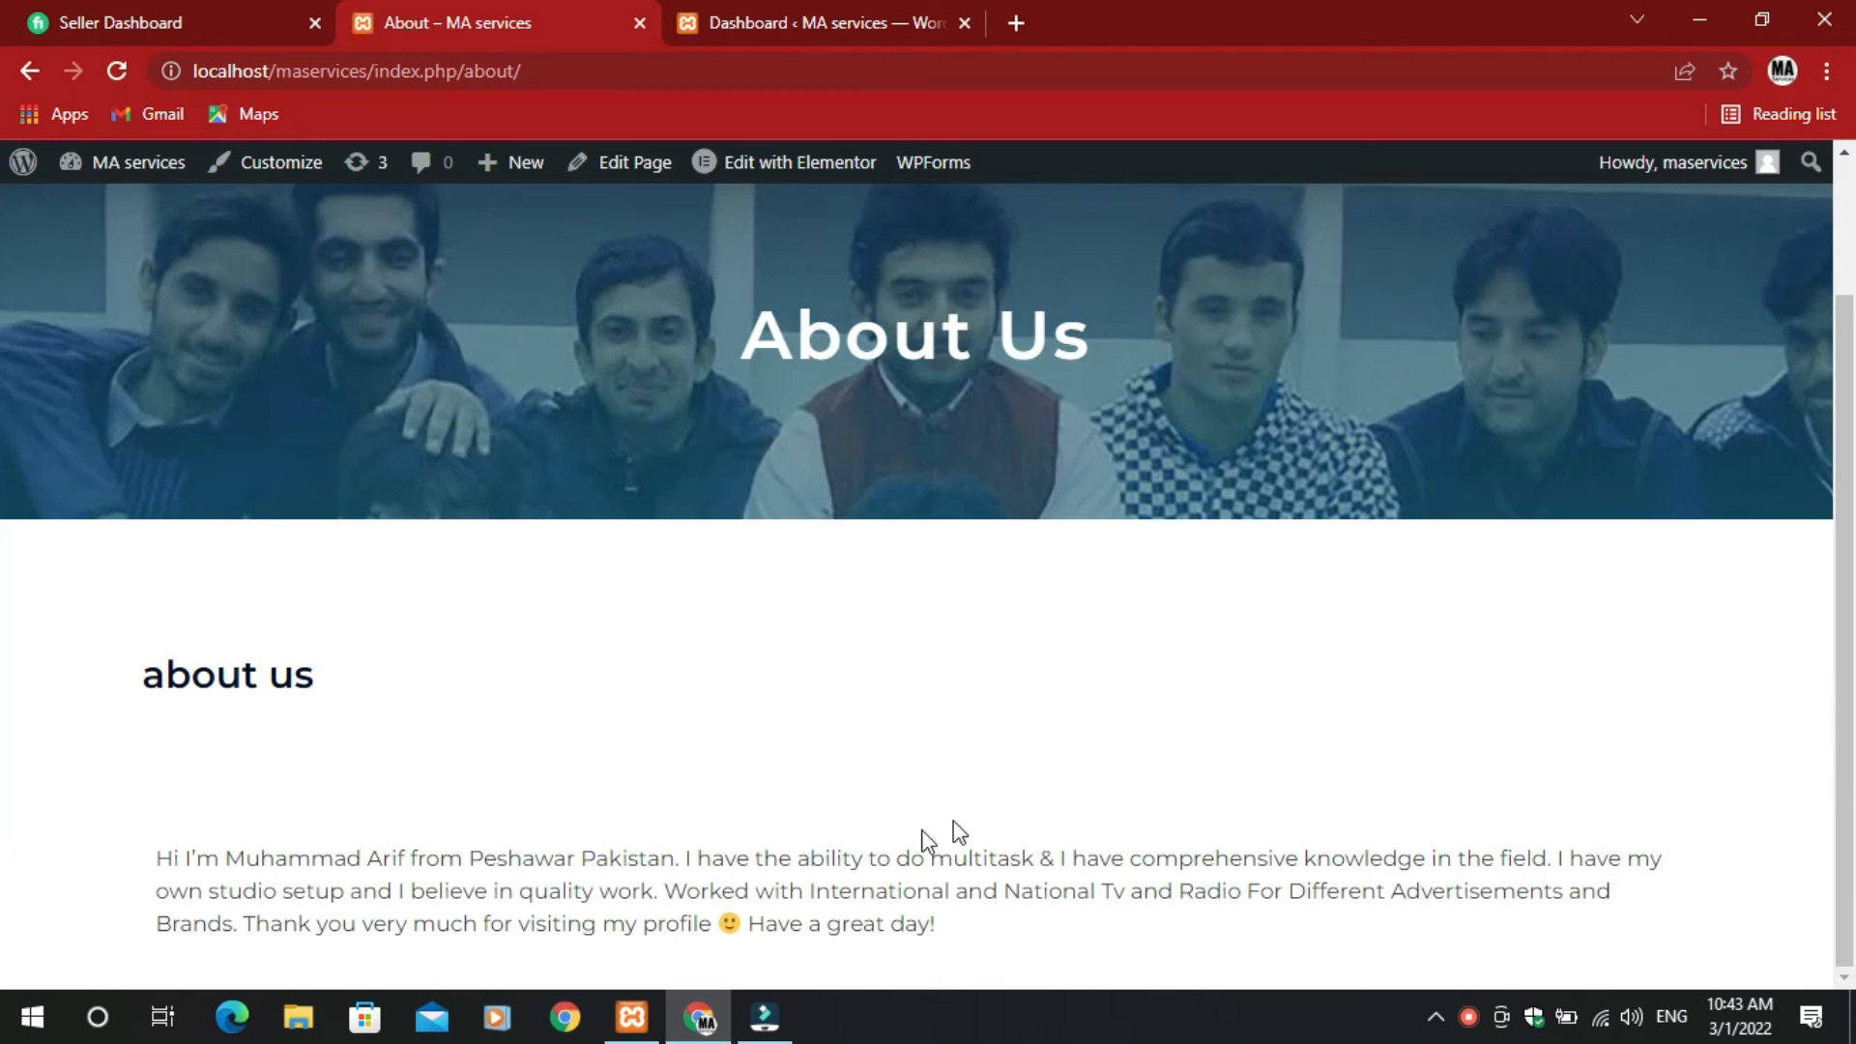
scroll(629, 861, up, 2)
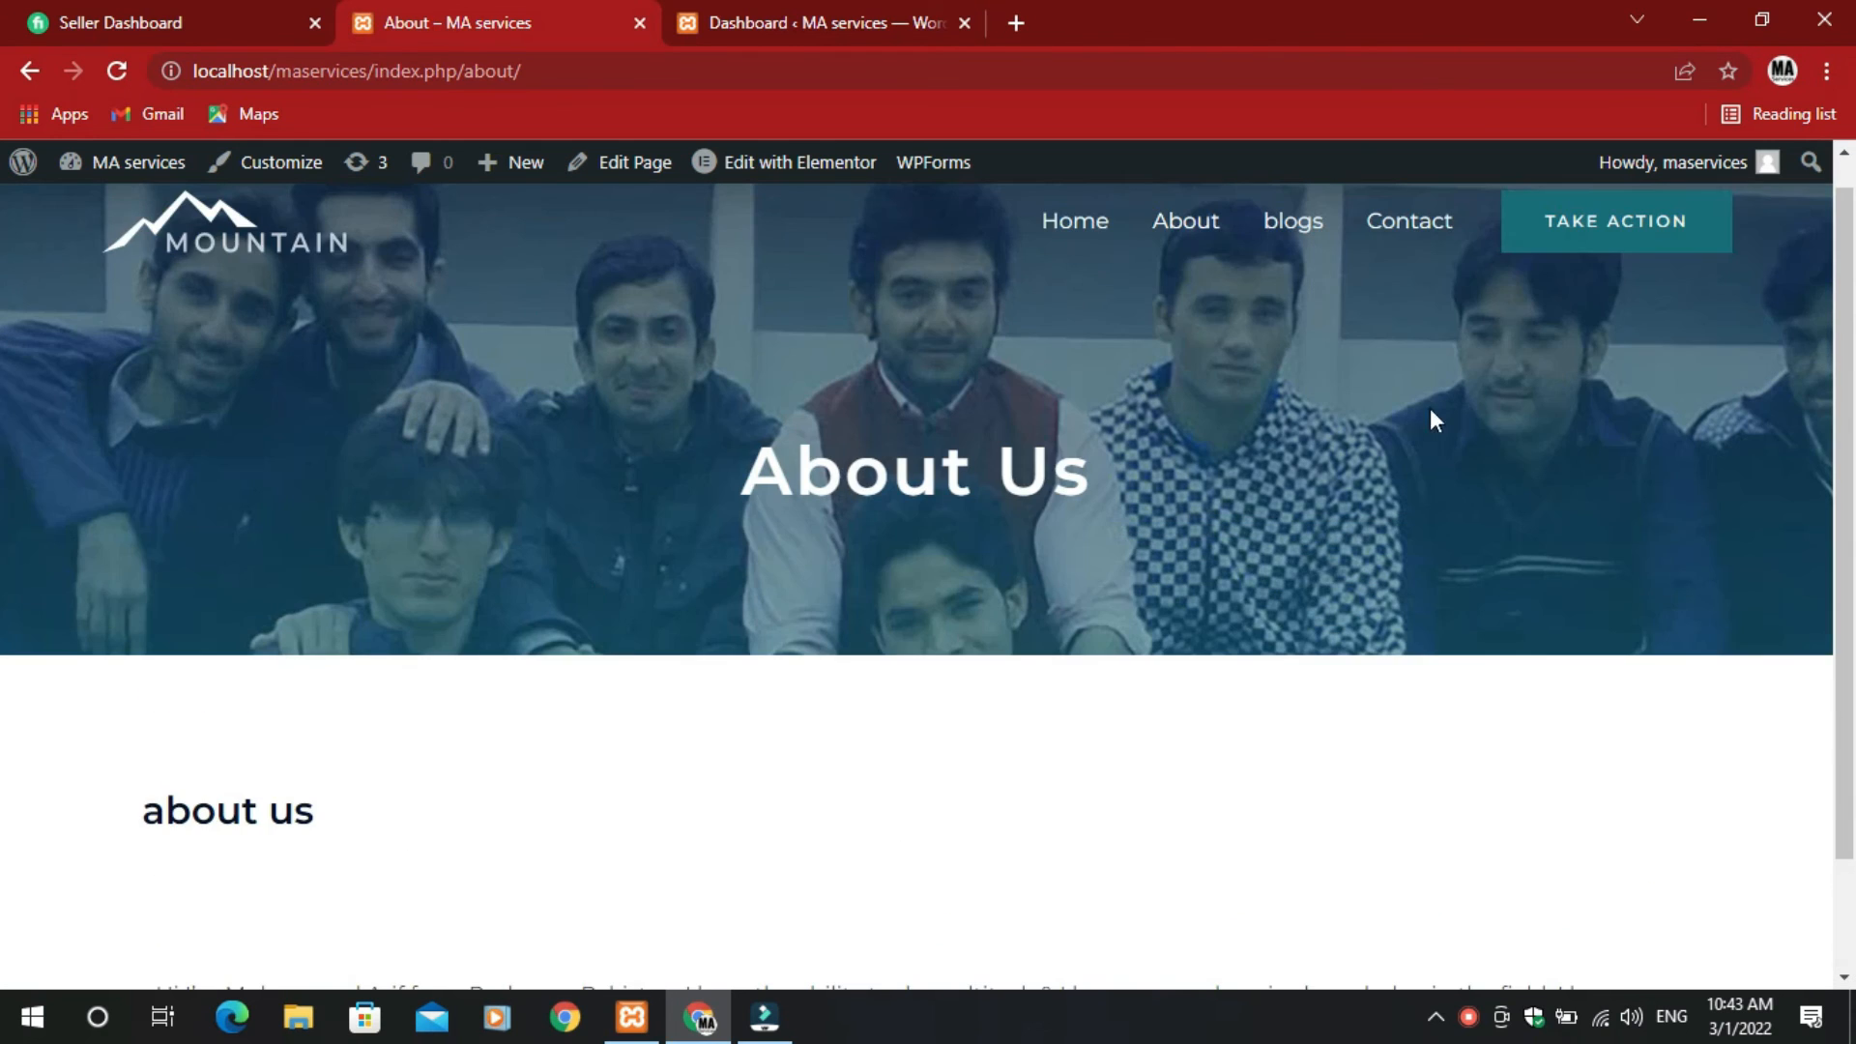
- View the blogs page of the site and return to the home page
scroll(1319, 454, up, 1)
click(1286, 256)
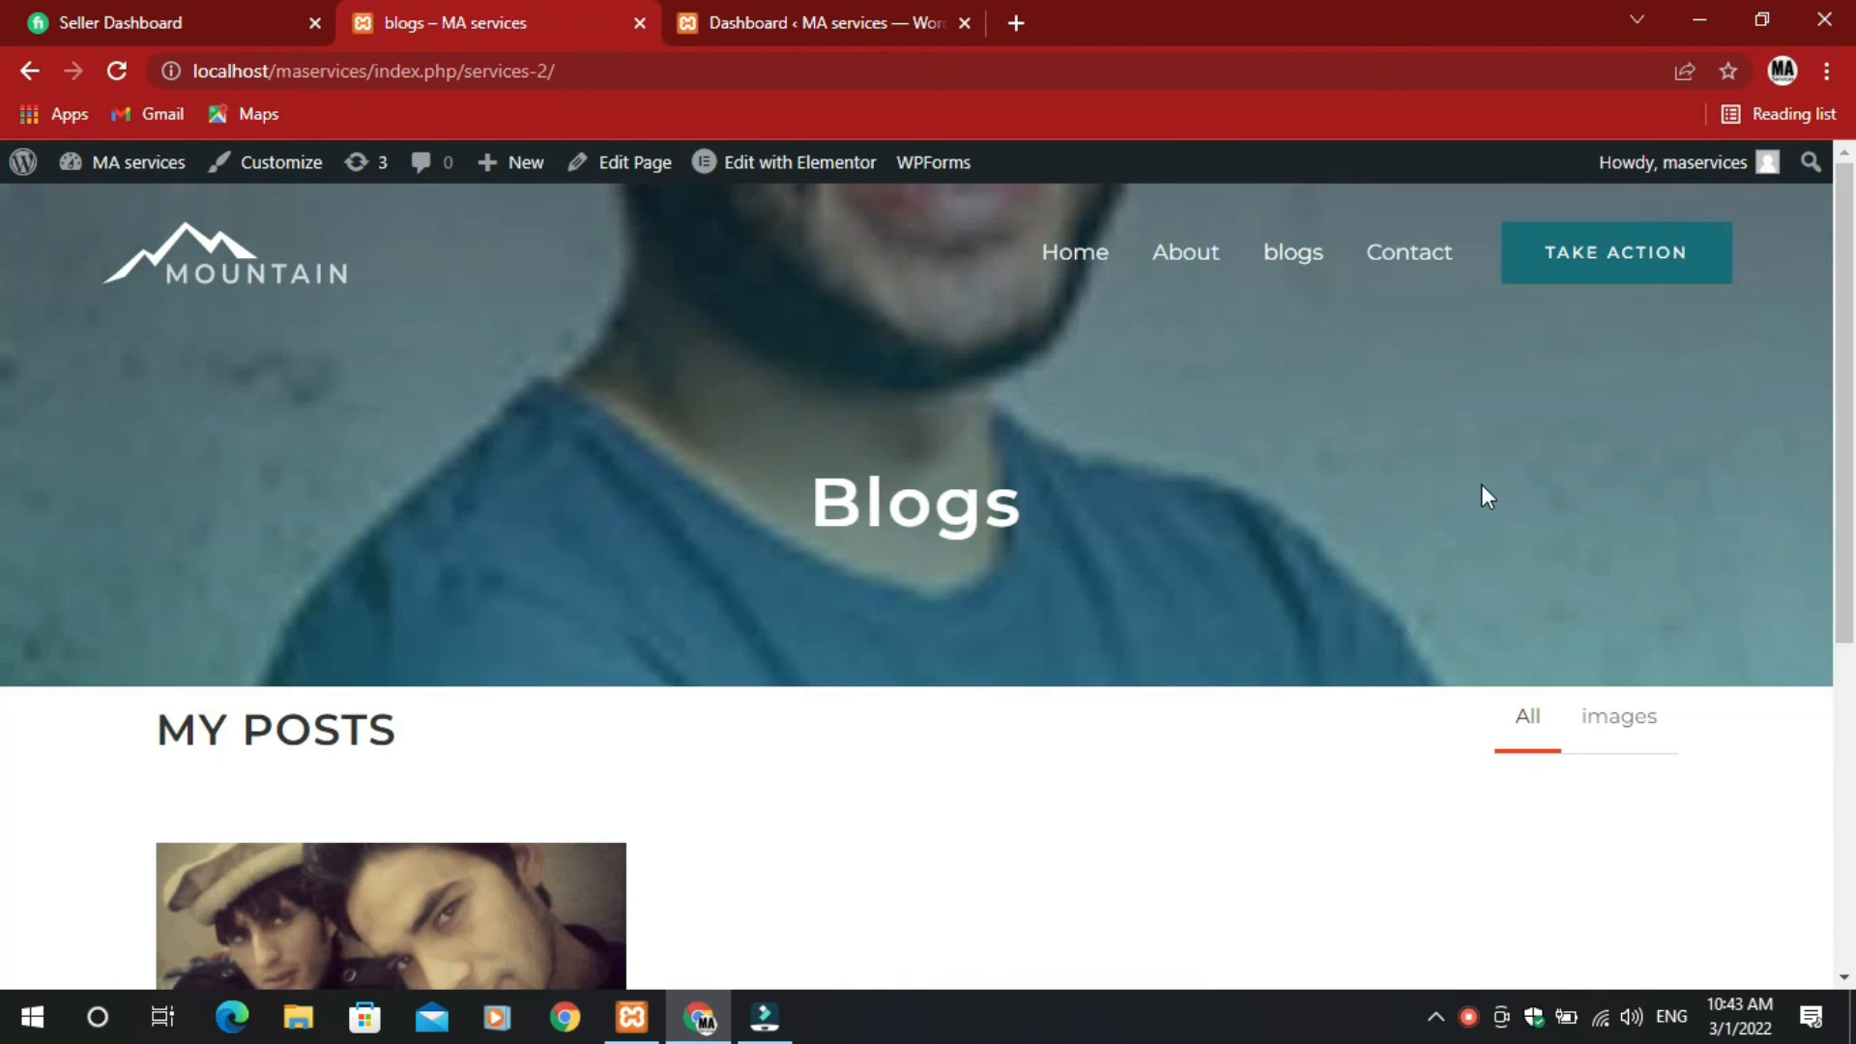
click(1073, 252)
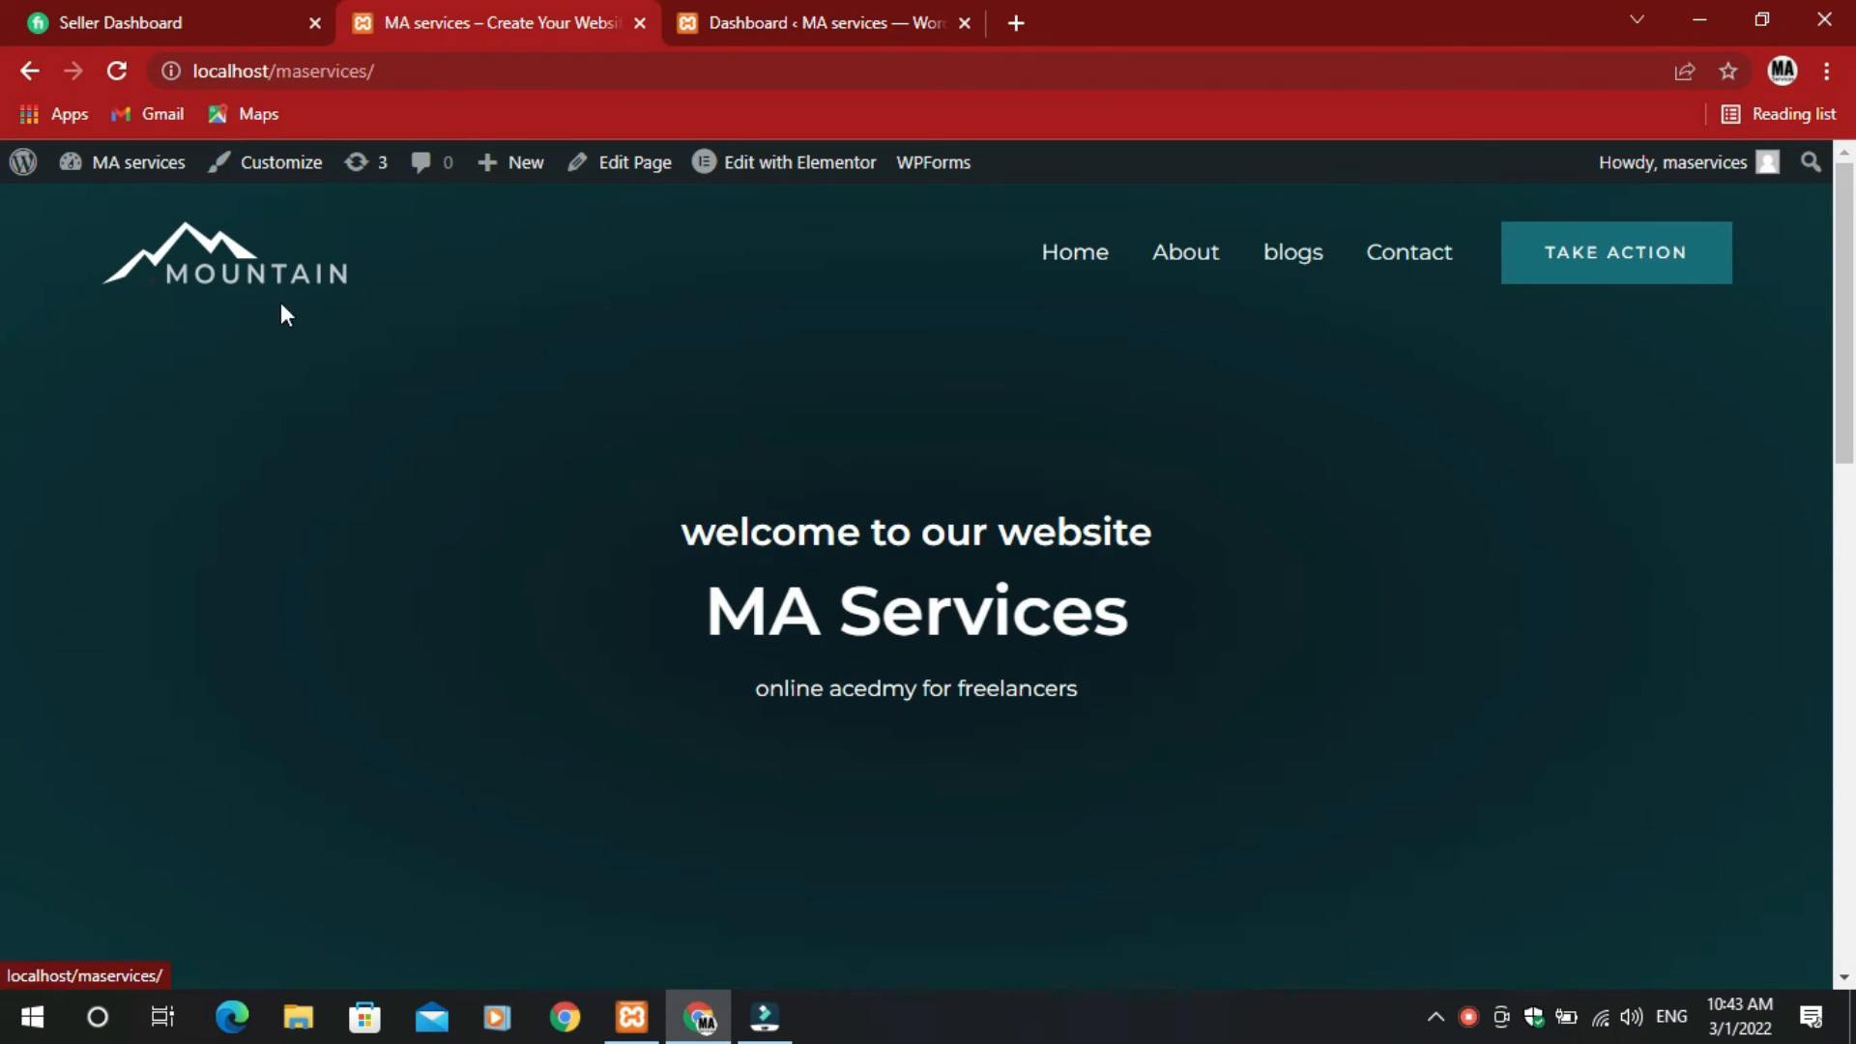
- Close the open site and dashboard pages and load localhost/maservices afresh in a new browser tab
click(642, 20)
click(650, 19)
click(373, 21)
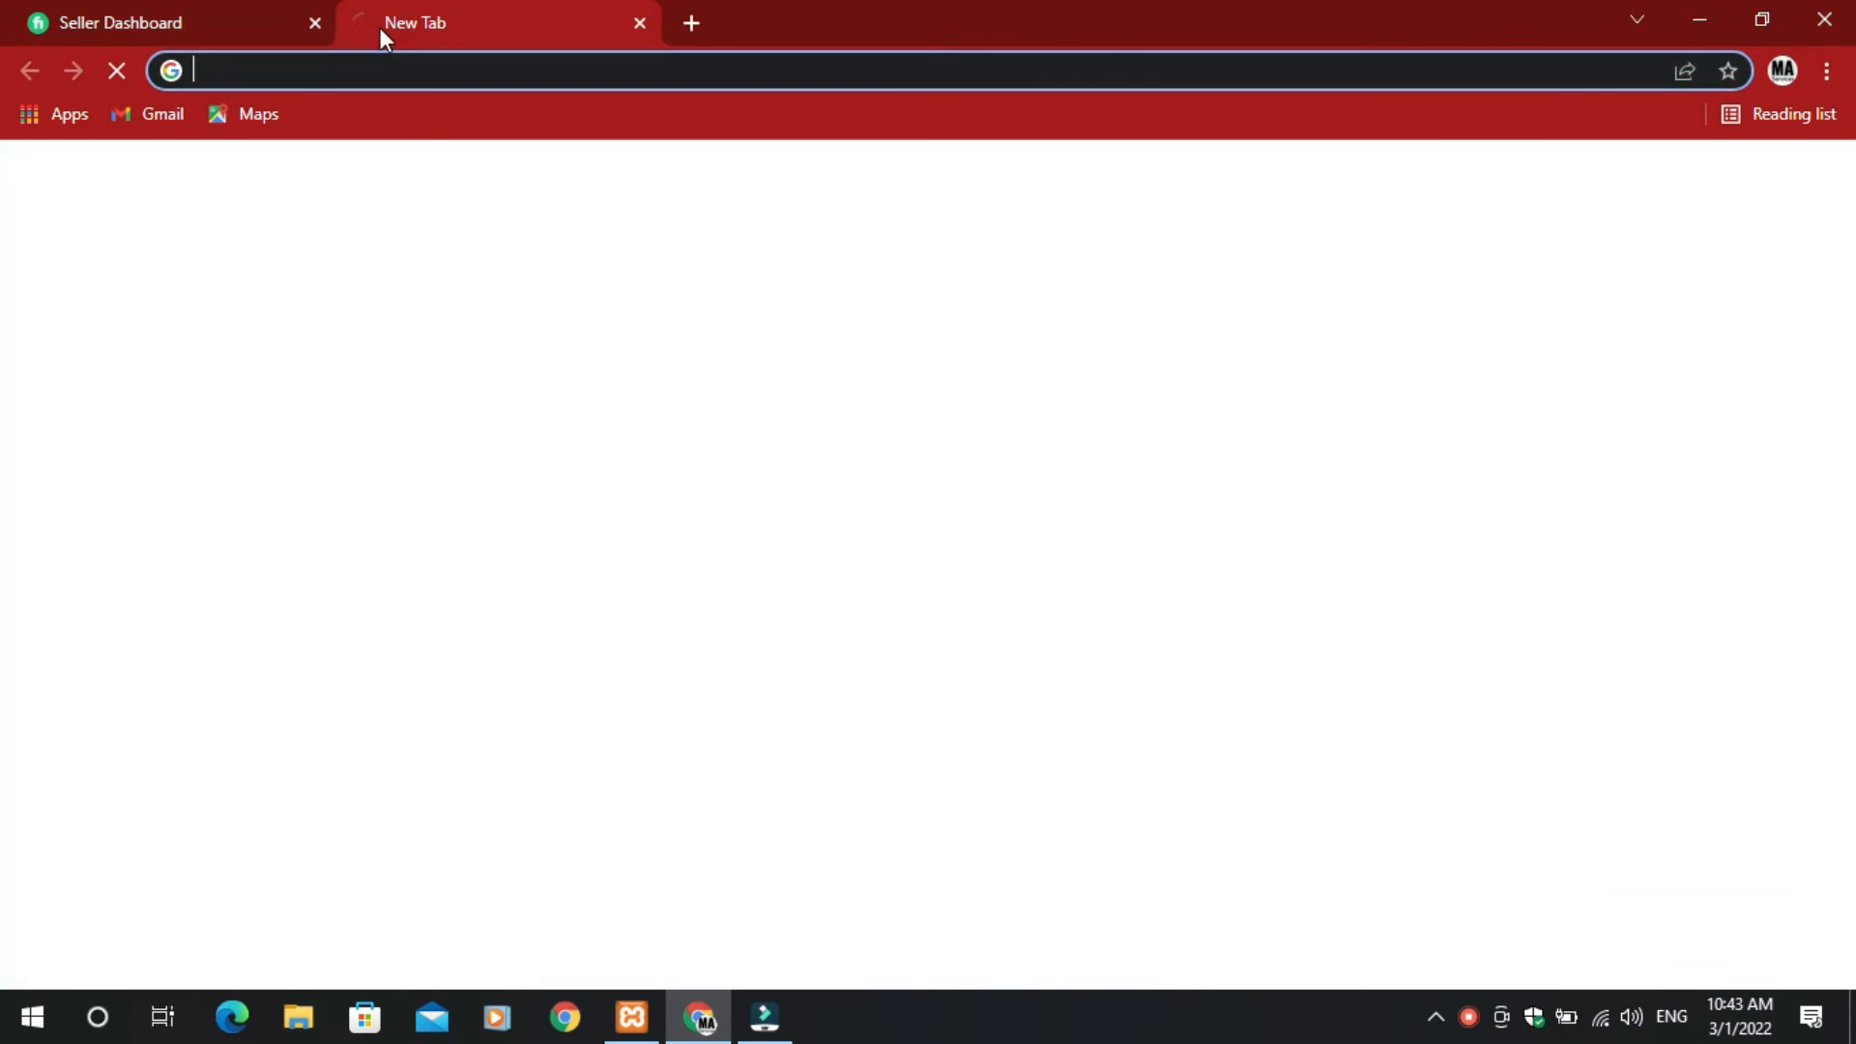
text(local)
key(Return)
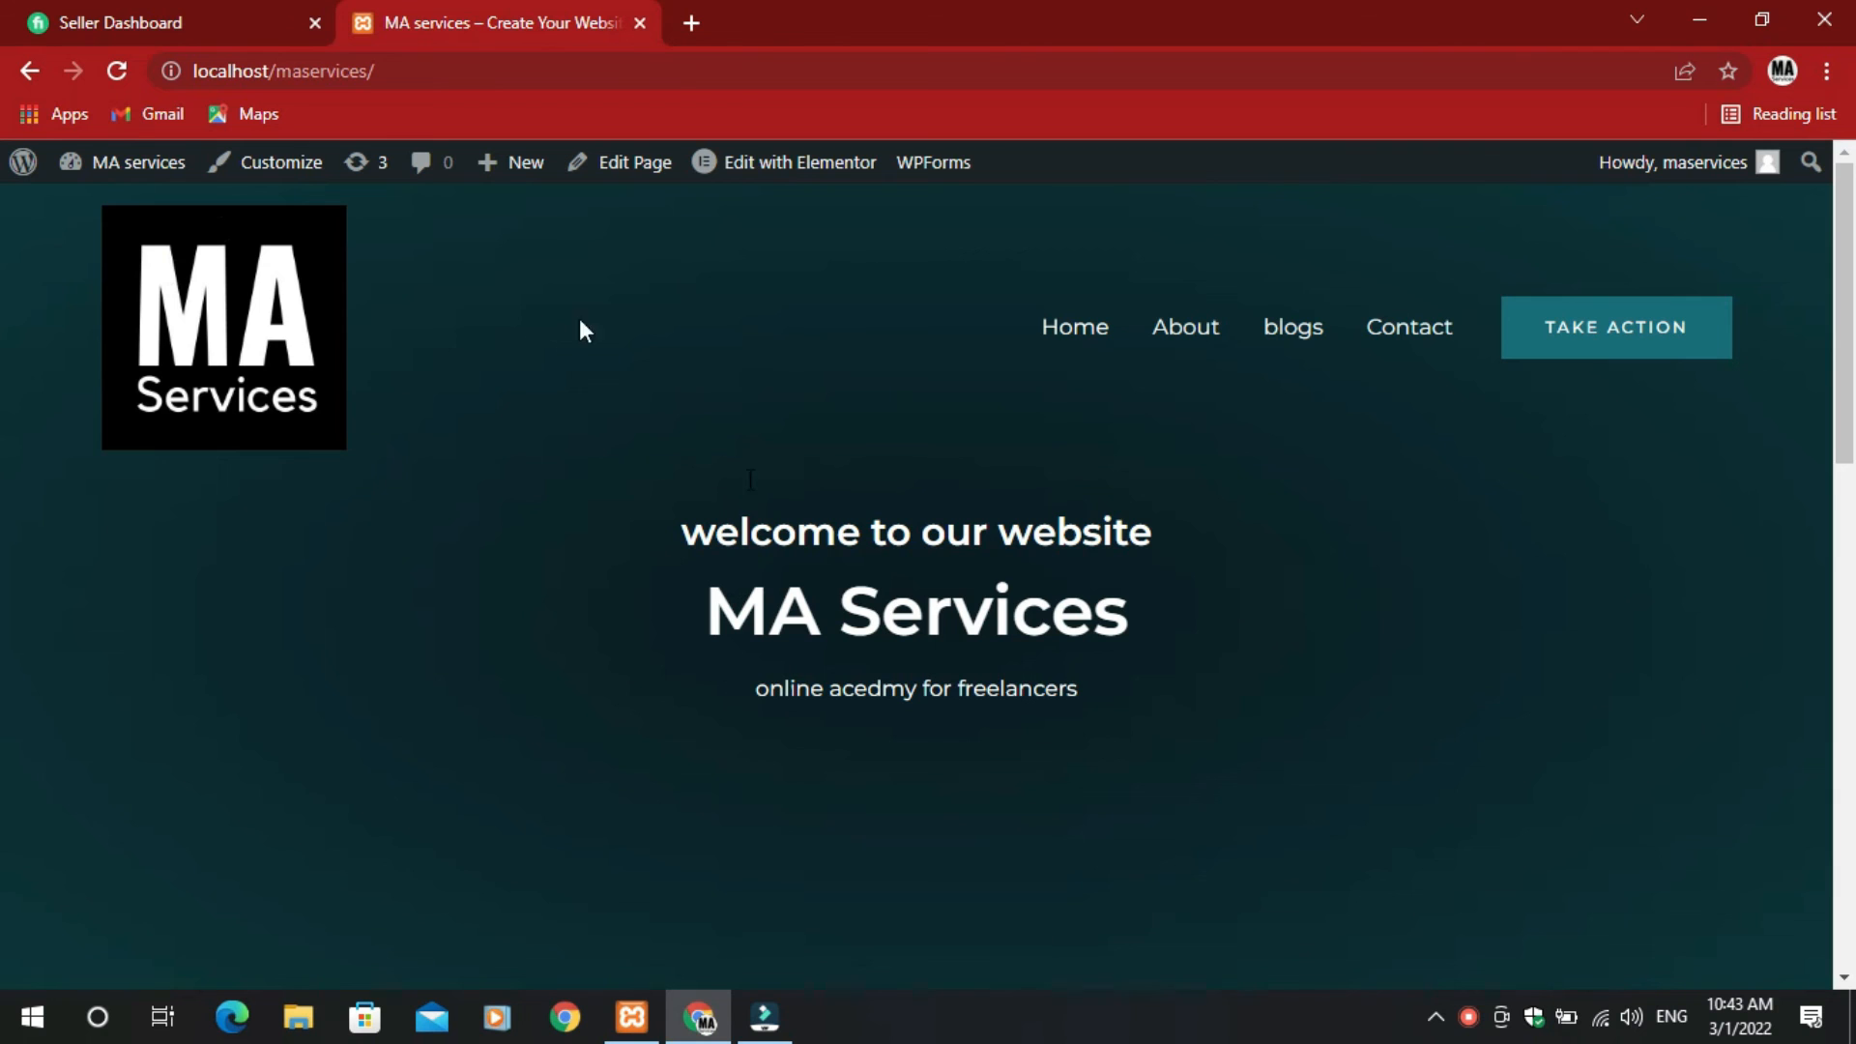
- Examine the freshly loaded home page with its header logo and posts section, and open the Contact page
scroll(708, 489, down, 7)
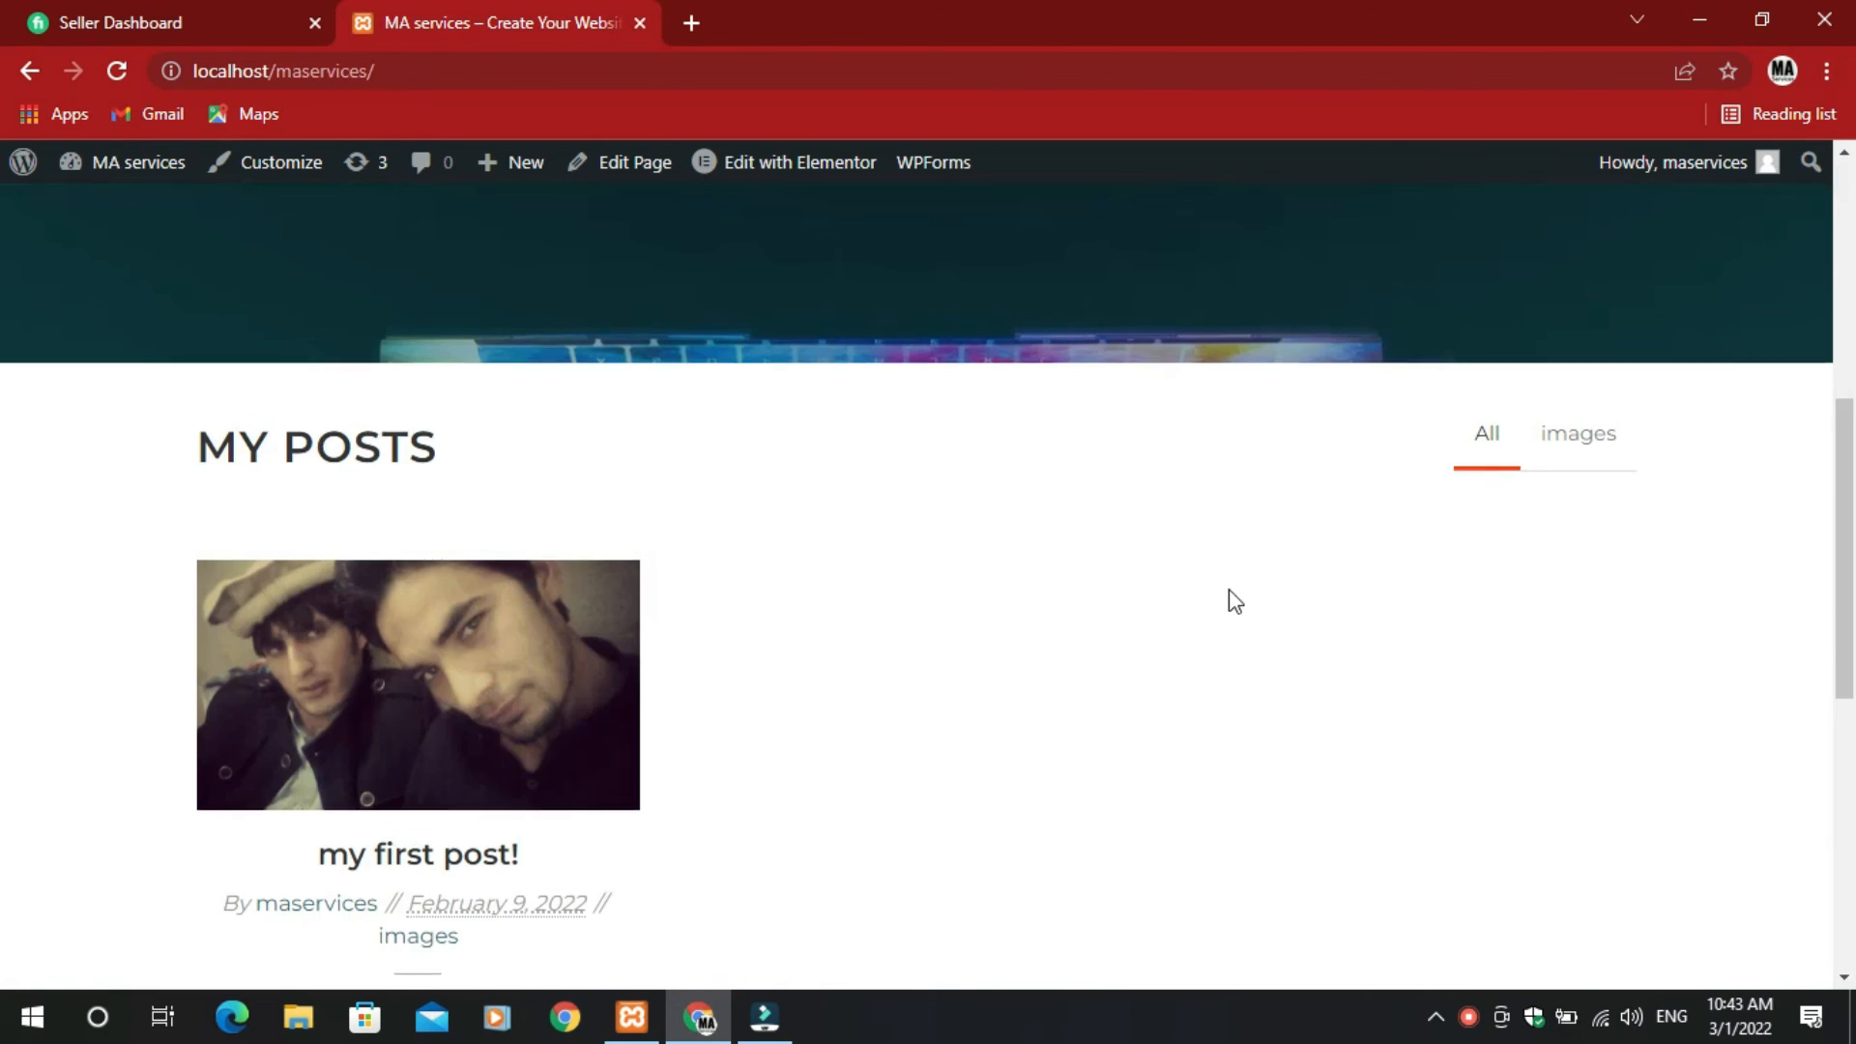
scroll(1231, 601, up, 7)
click(1387, 329)
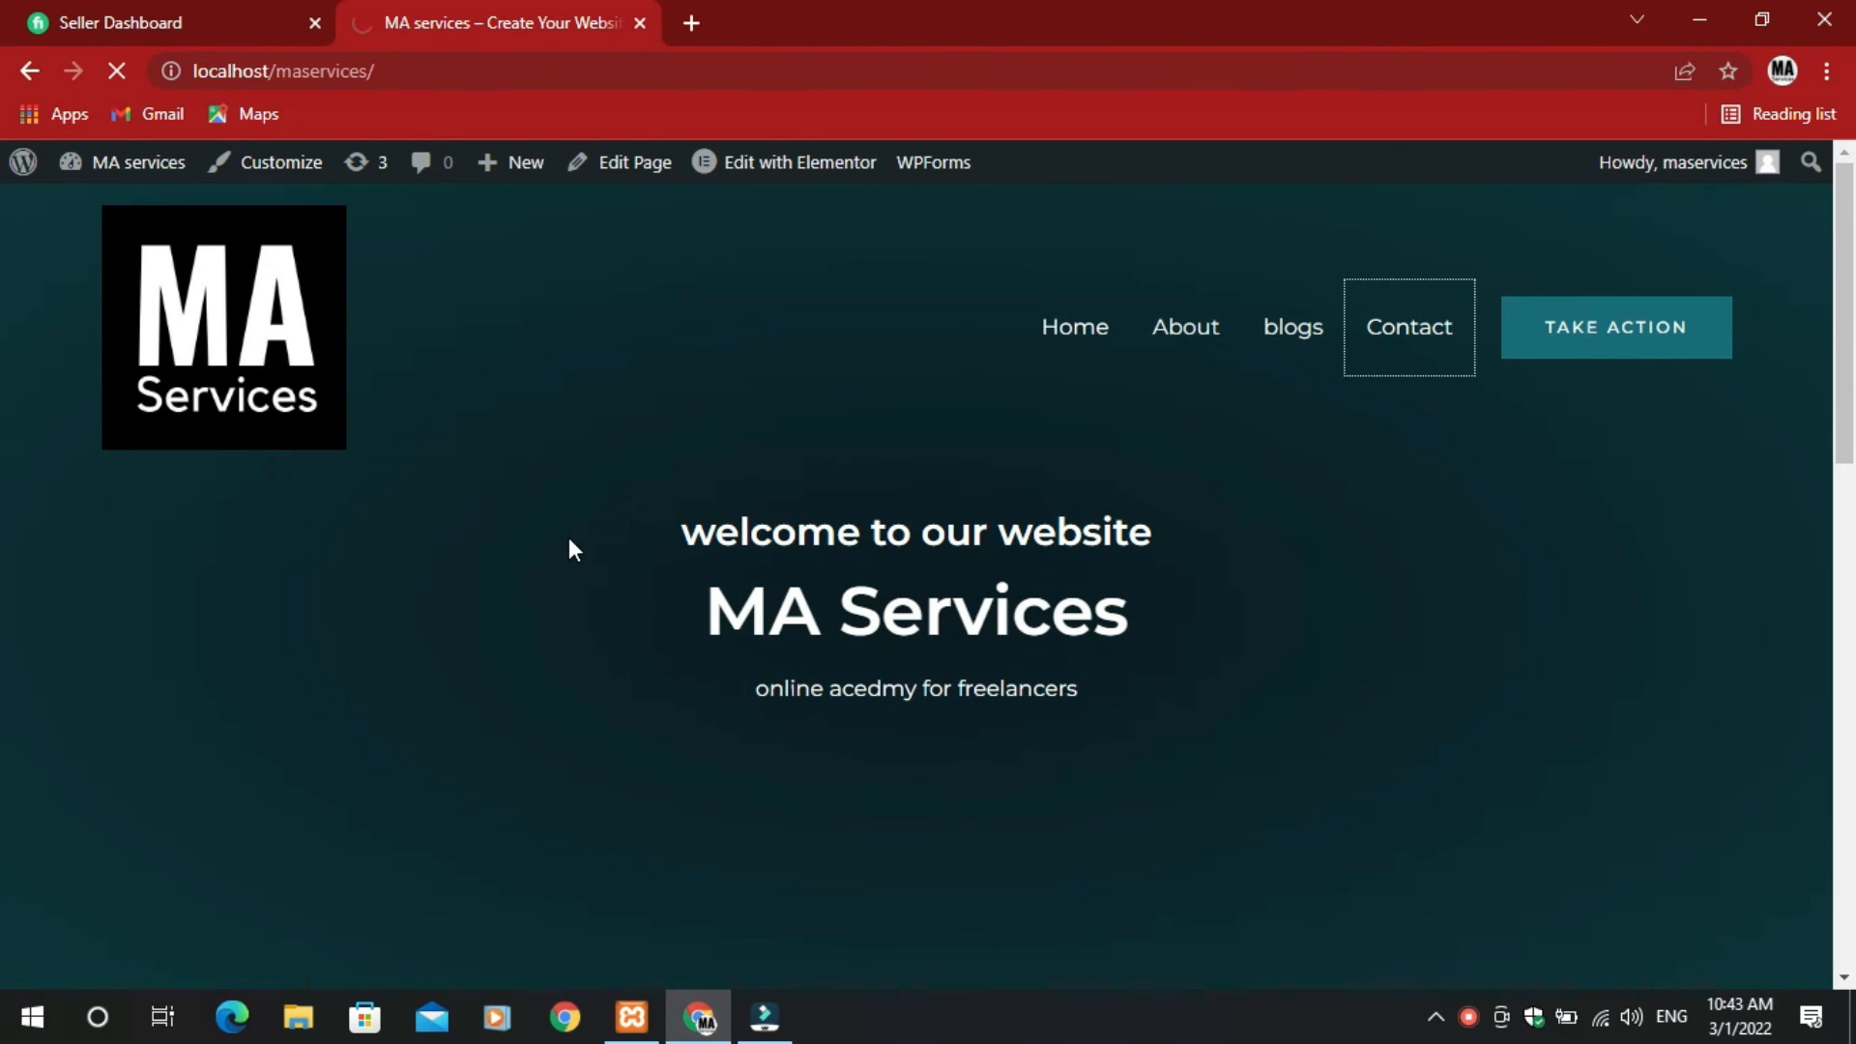
scroll(571, 542, down, 6)
scroll(619, 570, down, 5)
scroll(621, 580, up, 10)
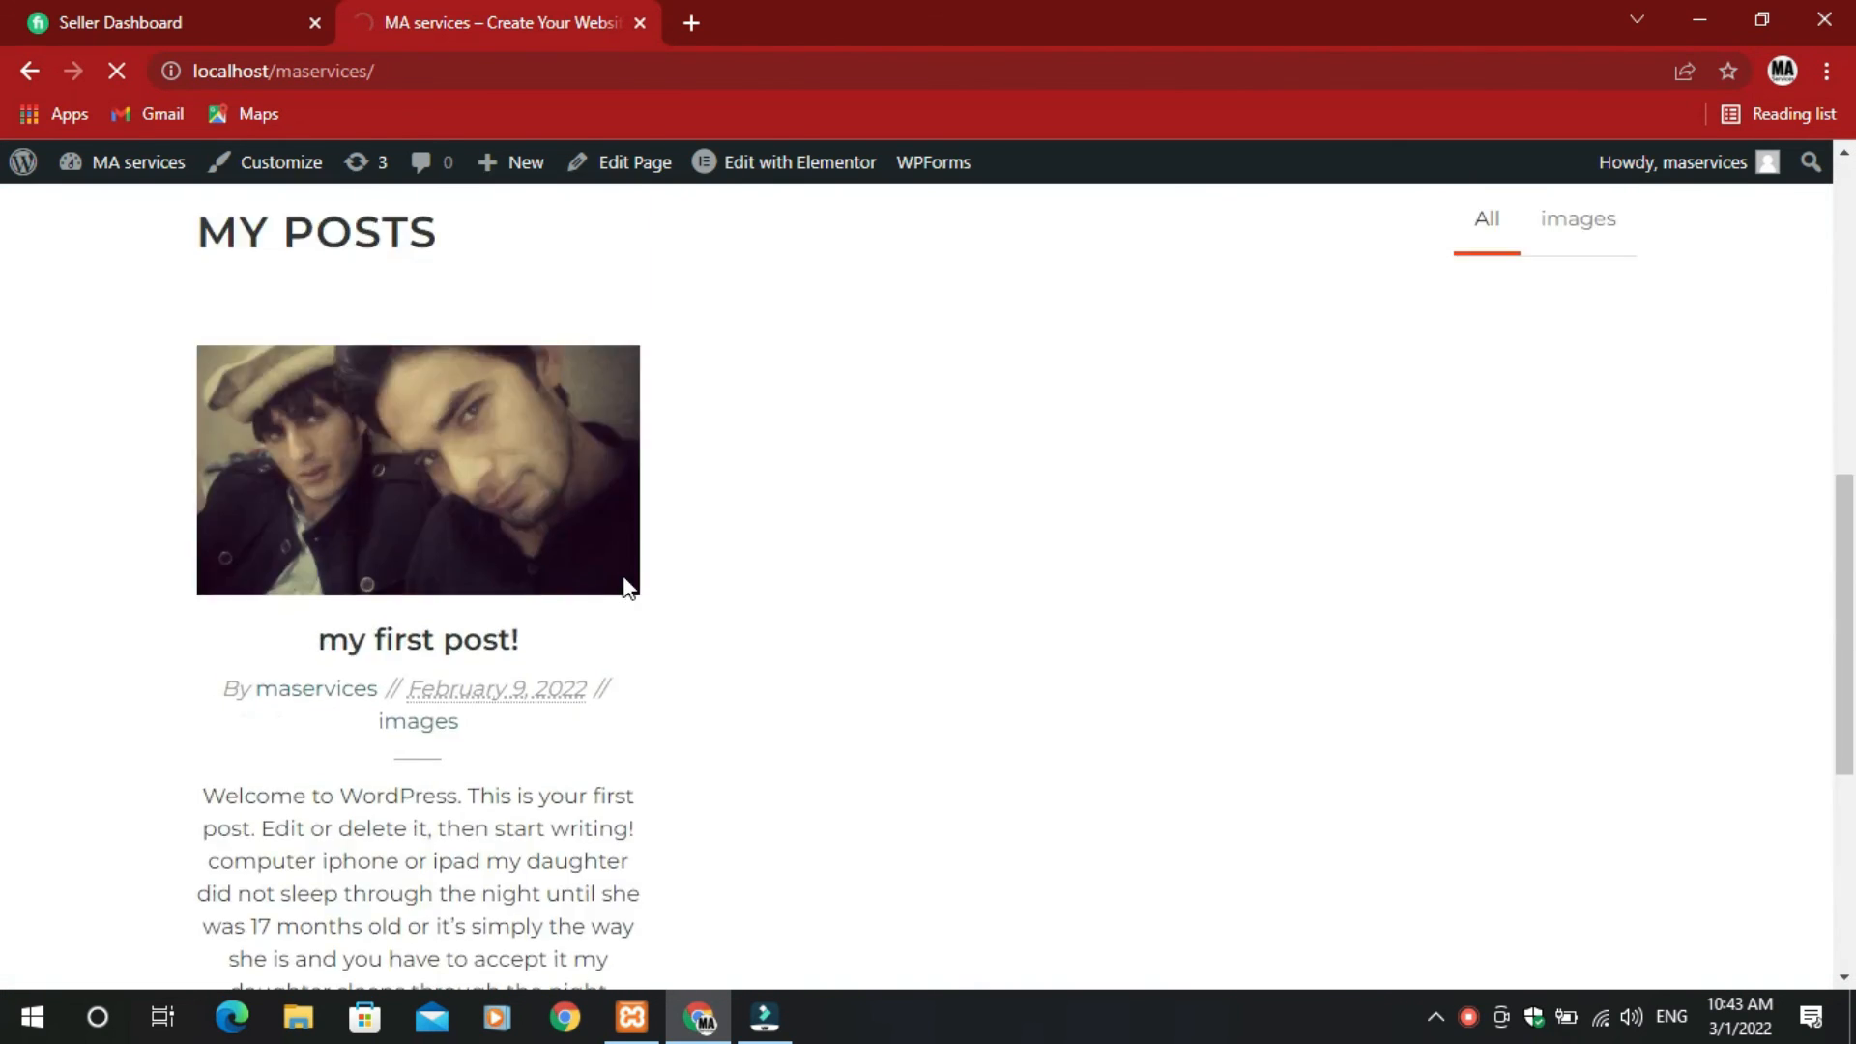
scroll(723, 595, up, 2)
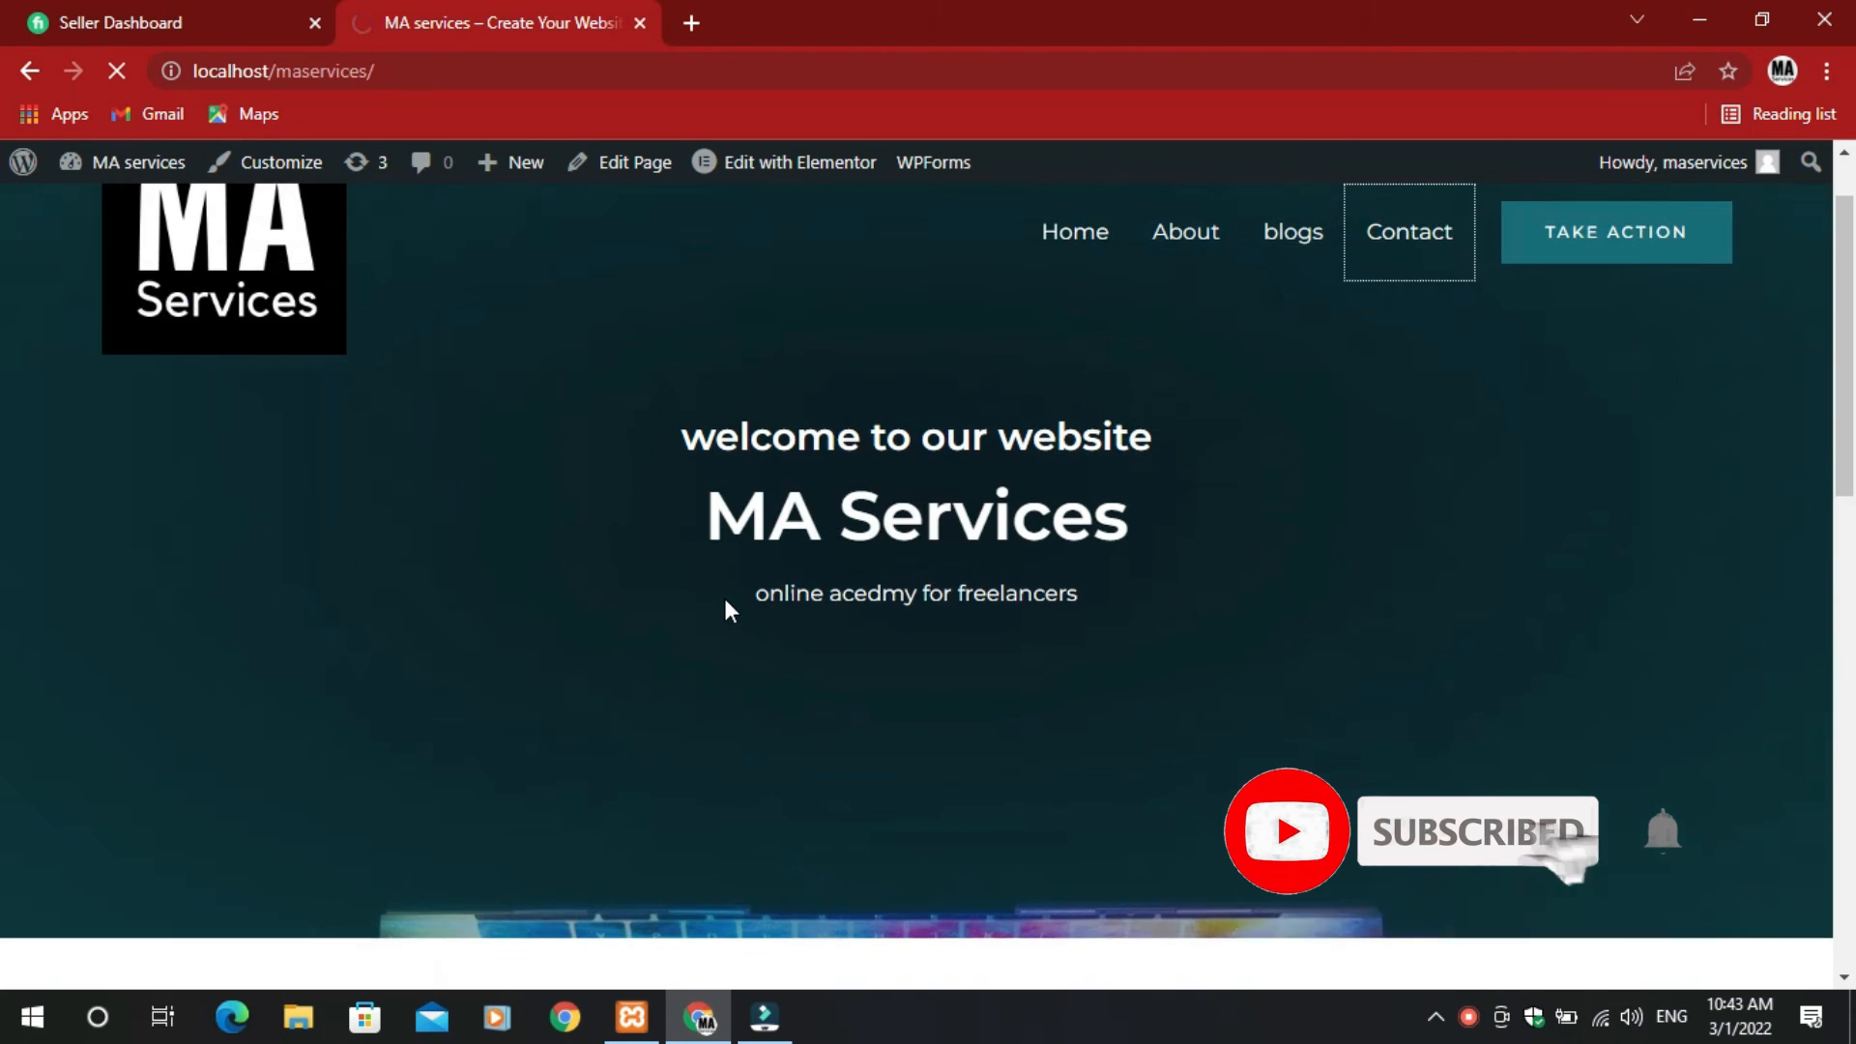